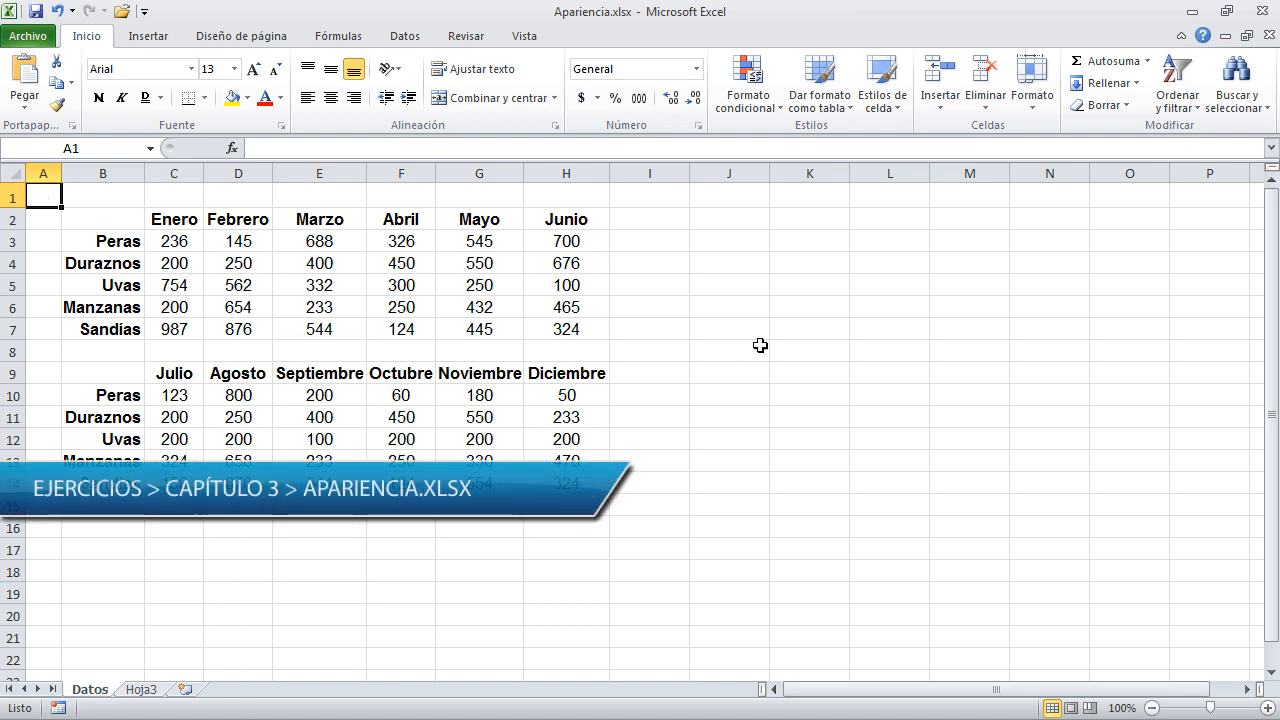
click(784, 285)
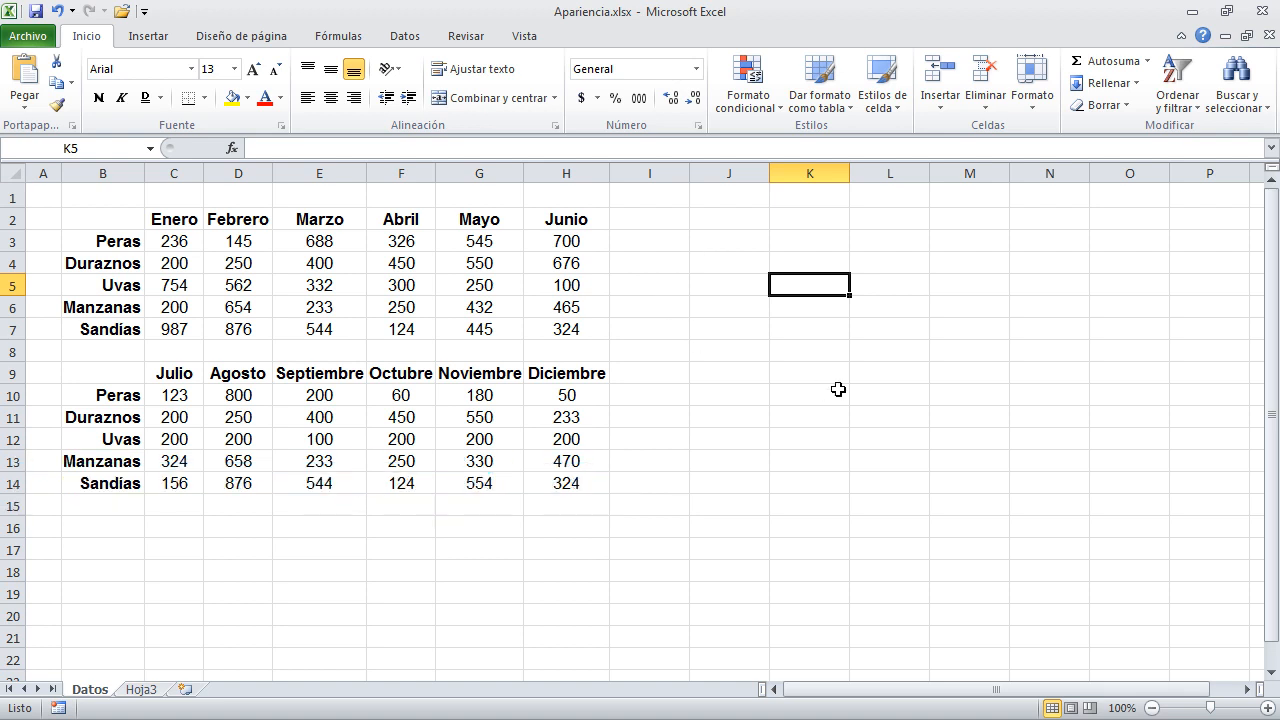
click(805, 419)
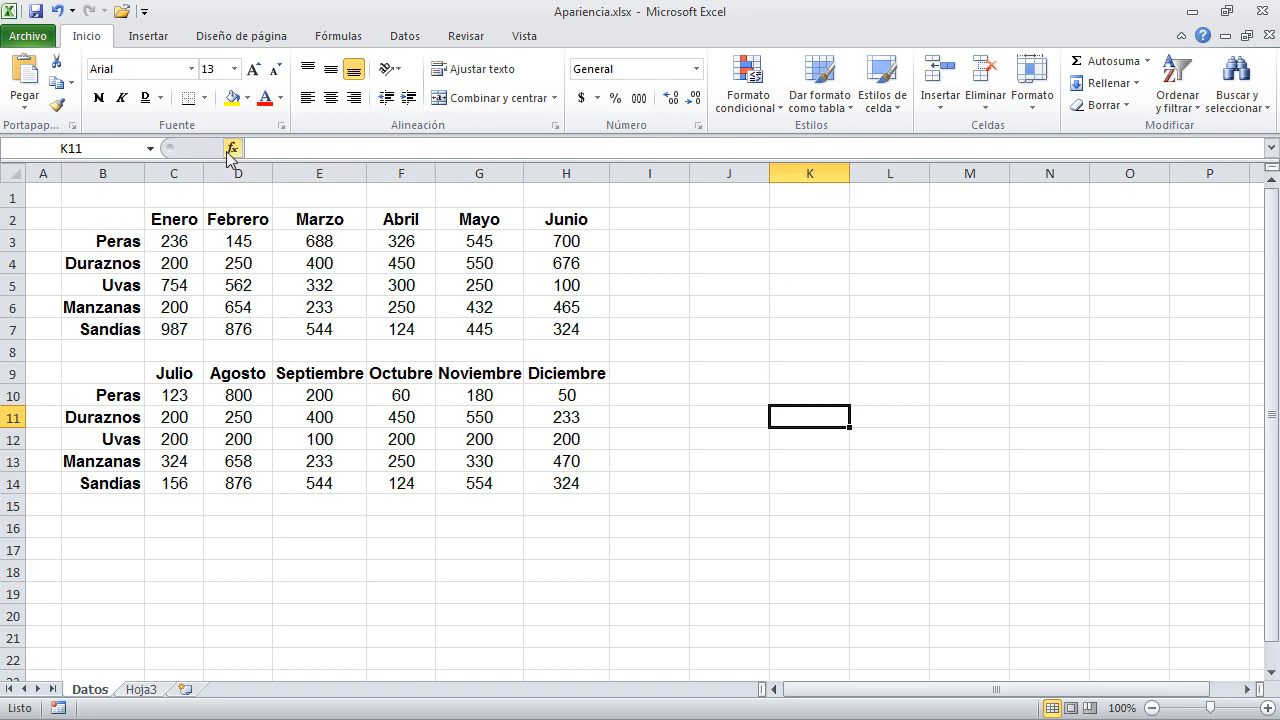
click(205, 98)
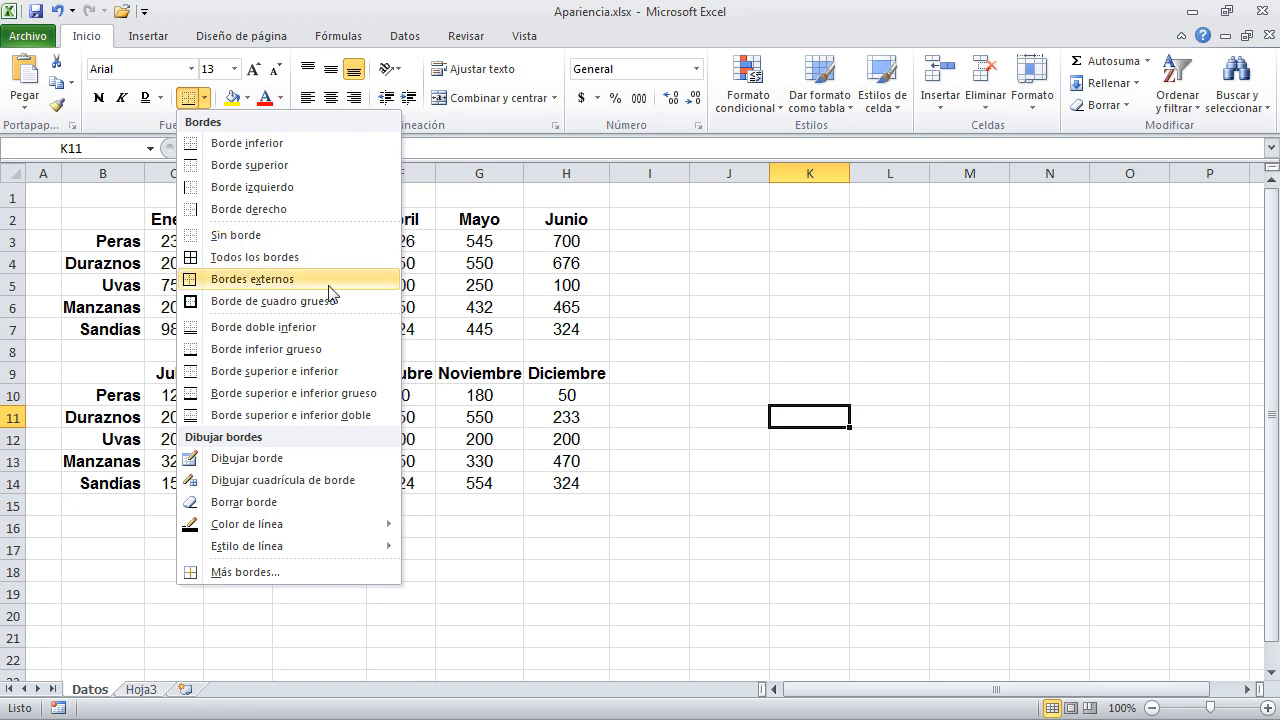
click(204, 280)
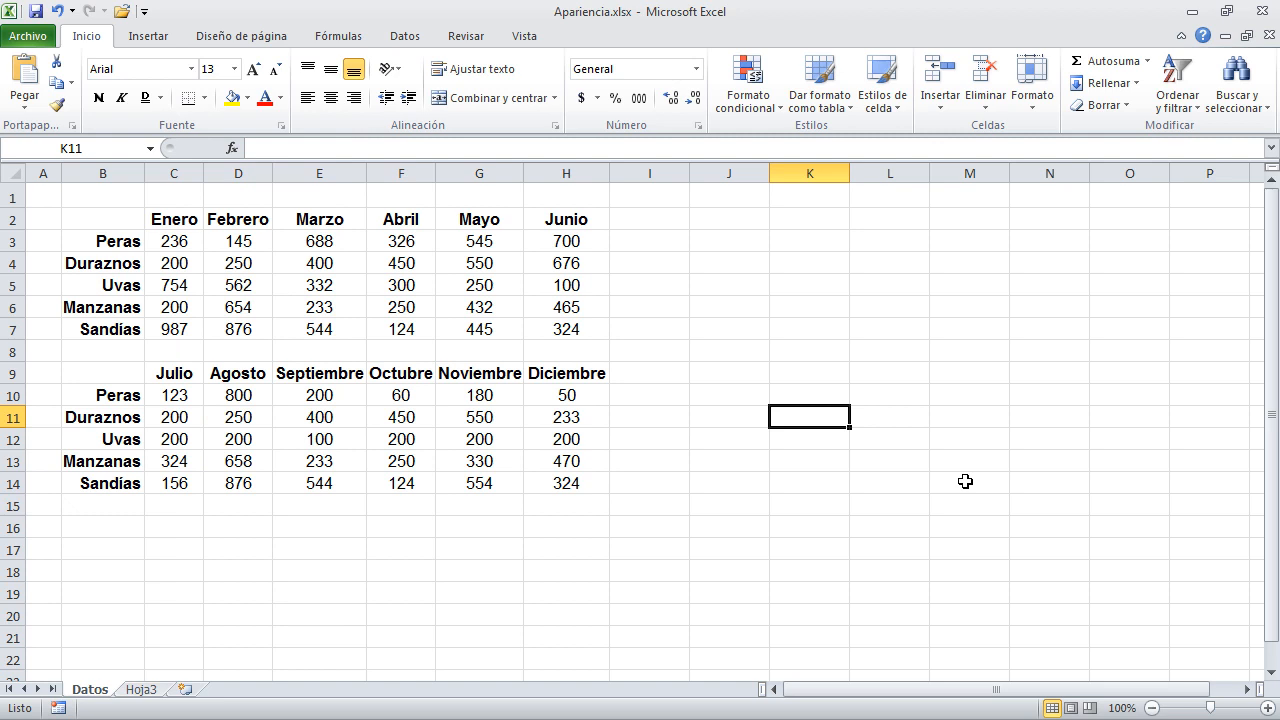
drag(120, 240, 498, 483)
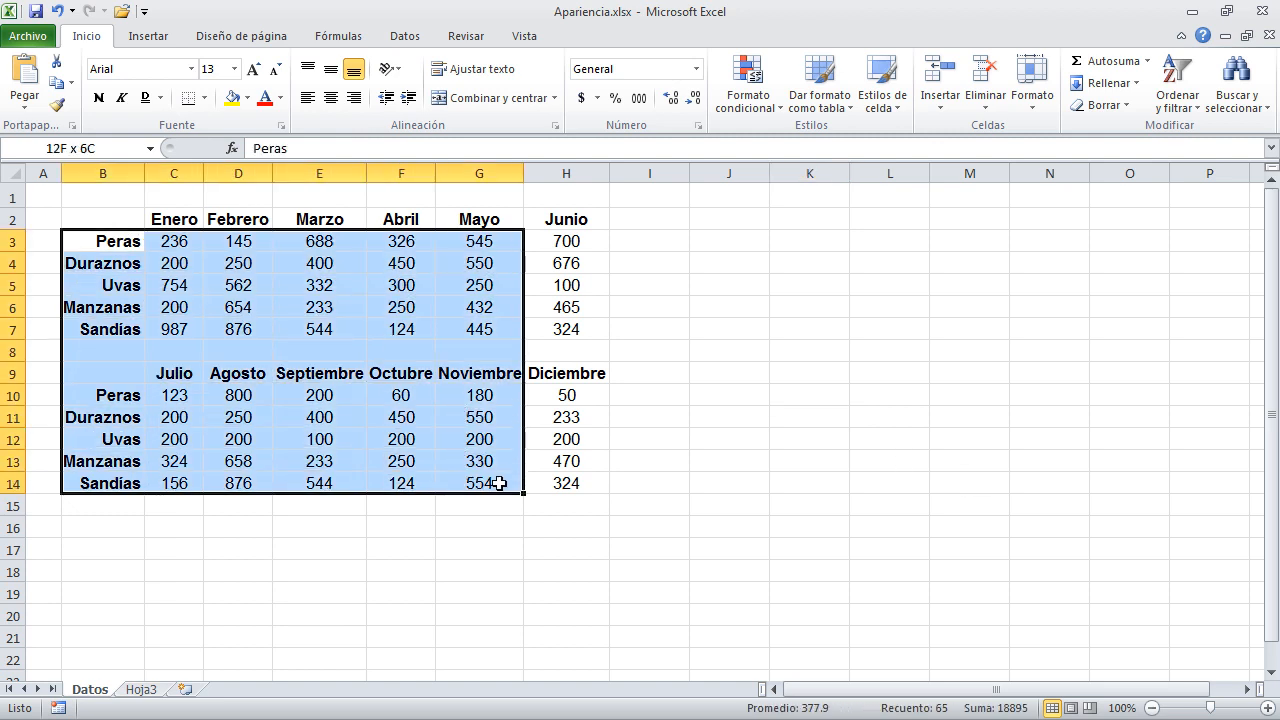
click(855, 241)
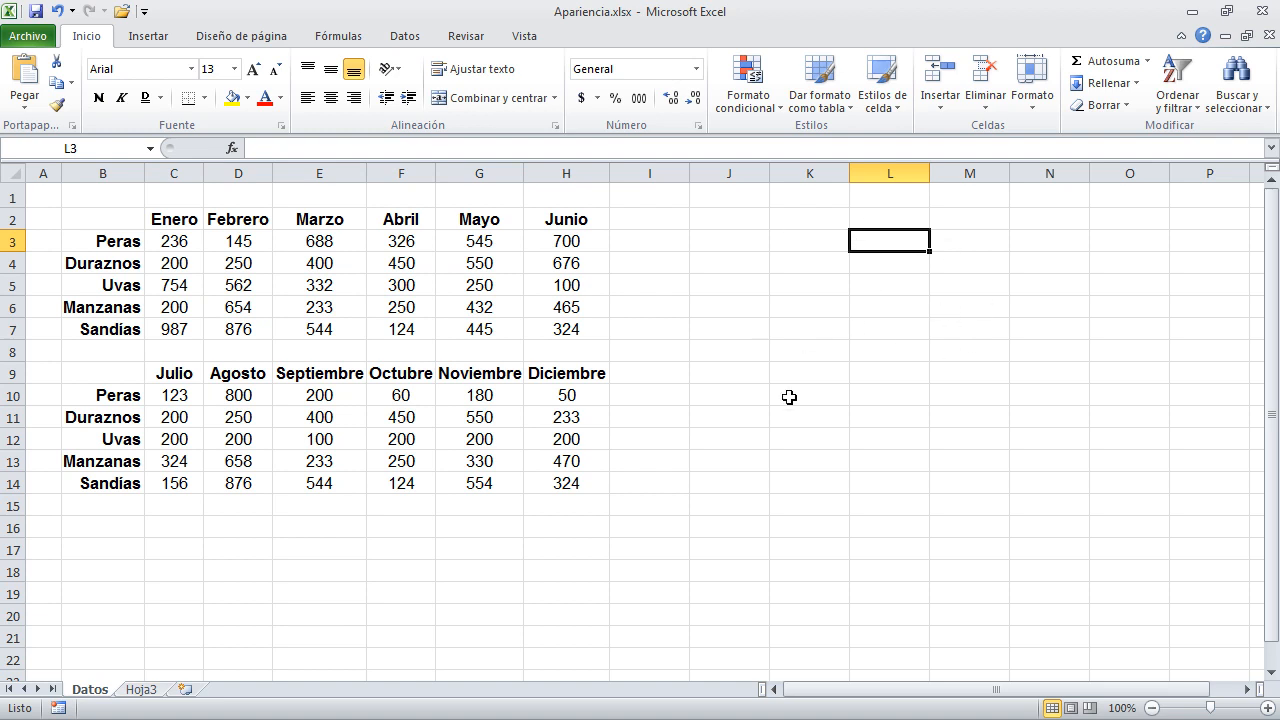
Step: Add a bottom border to the empty cell L6
click(879, 316)
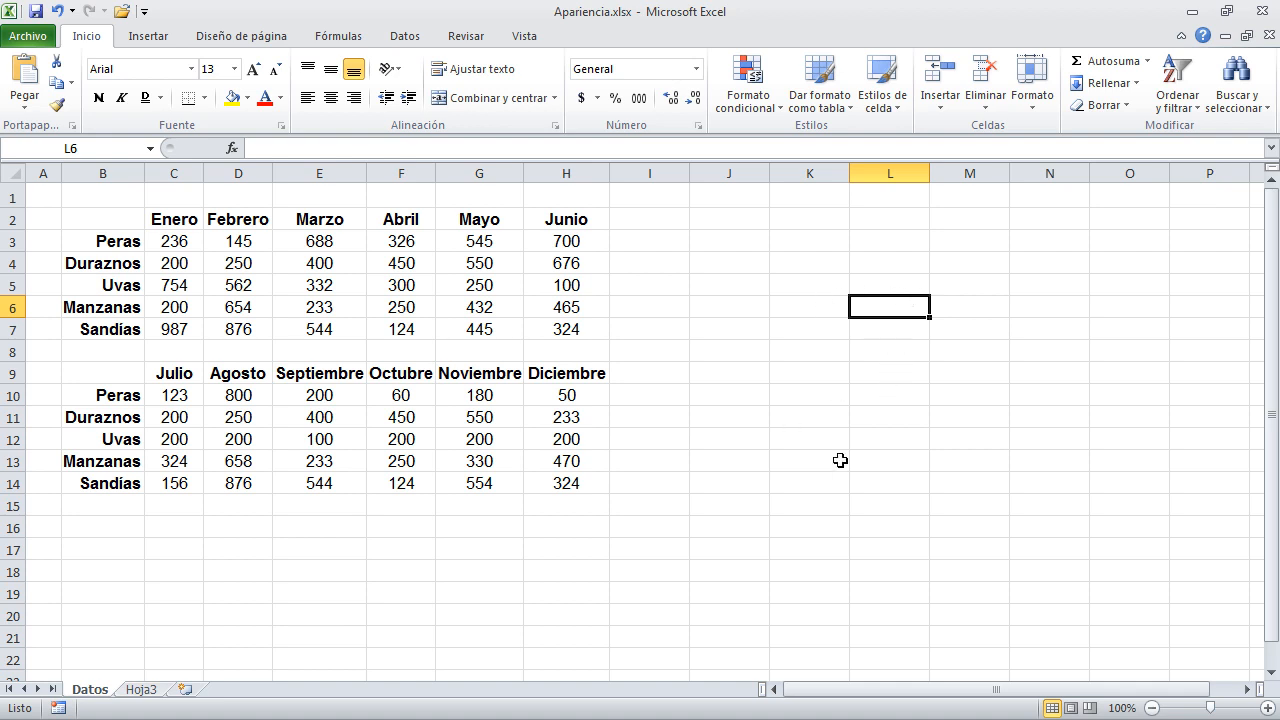
click(204, 97)
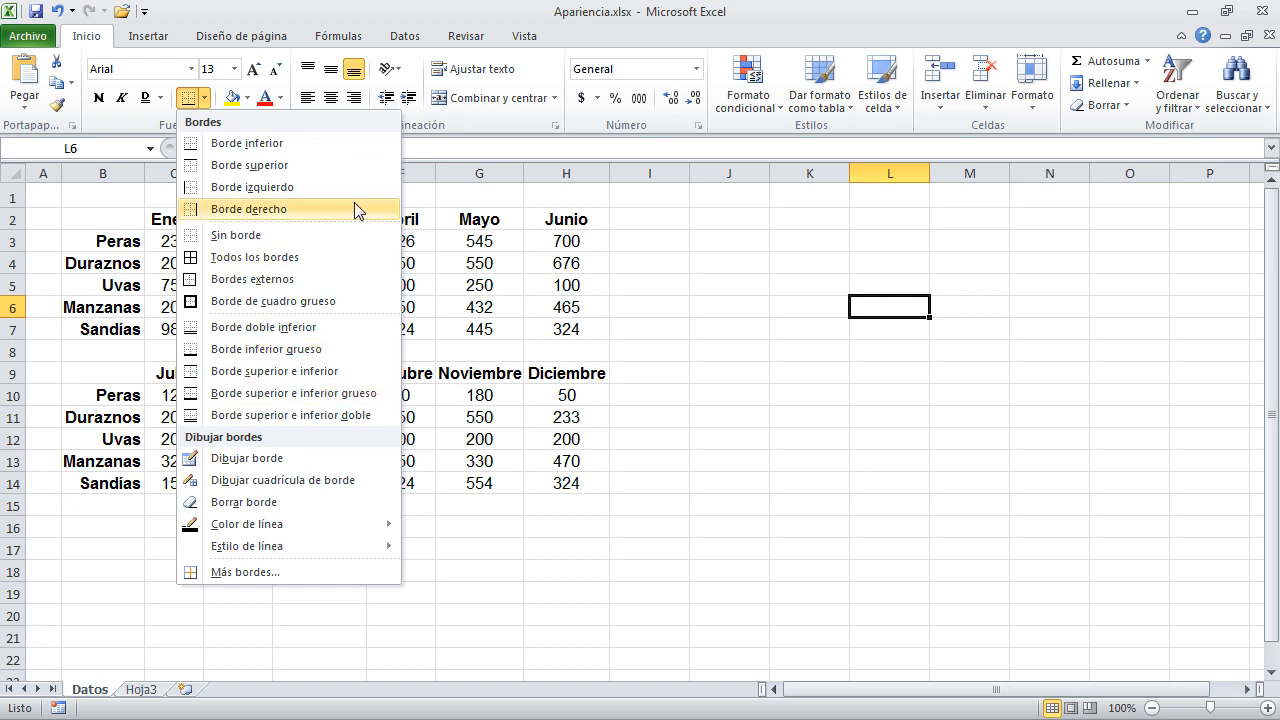
click(330, 146)
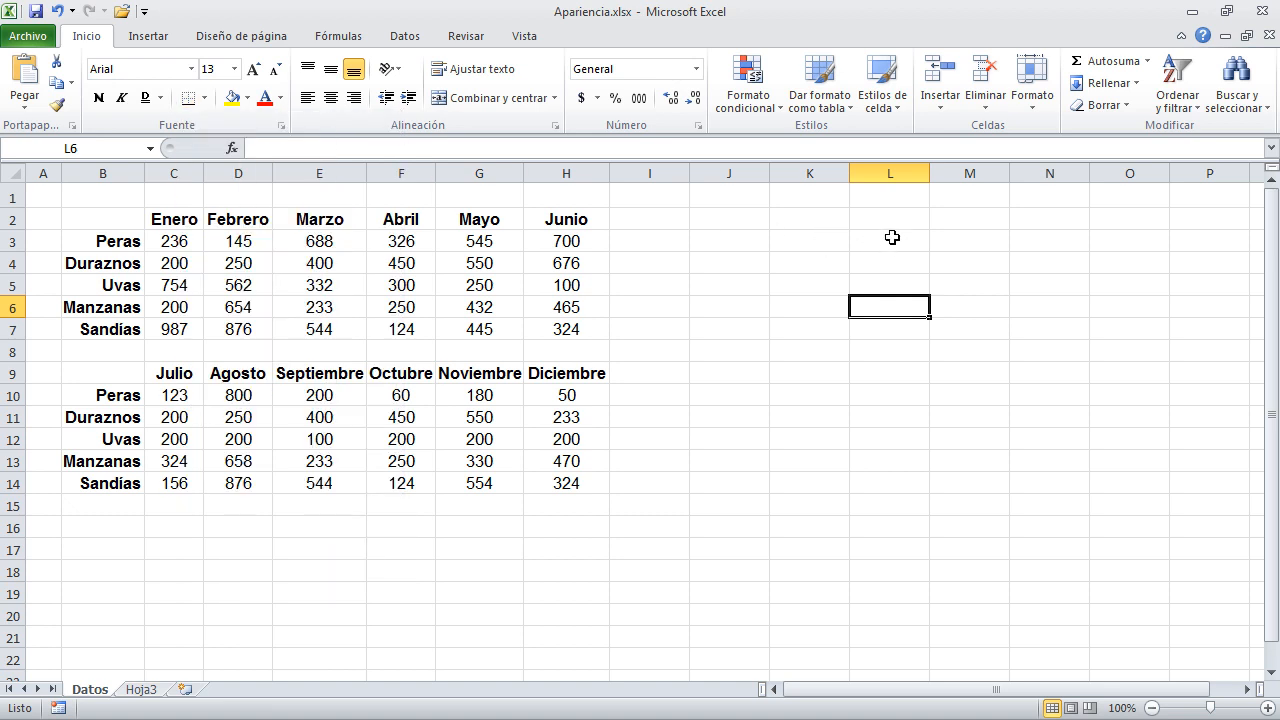
click(893, 238)
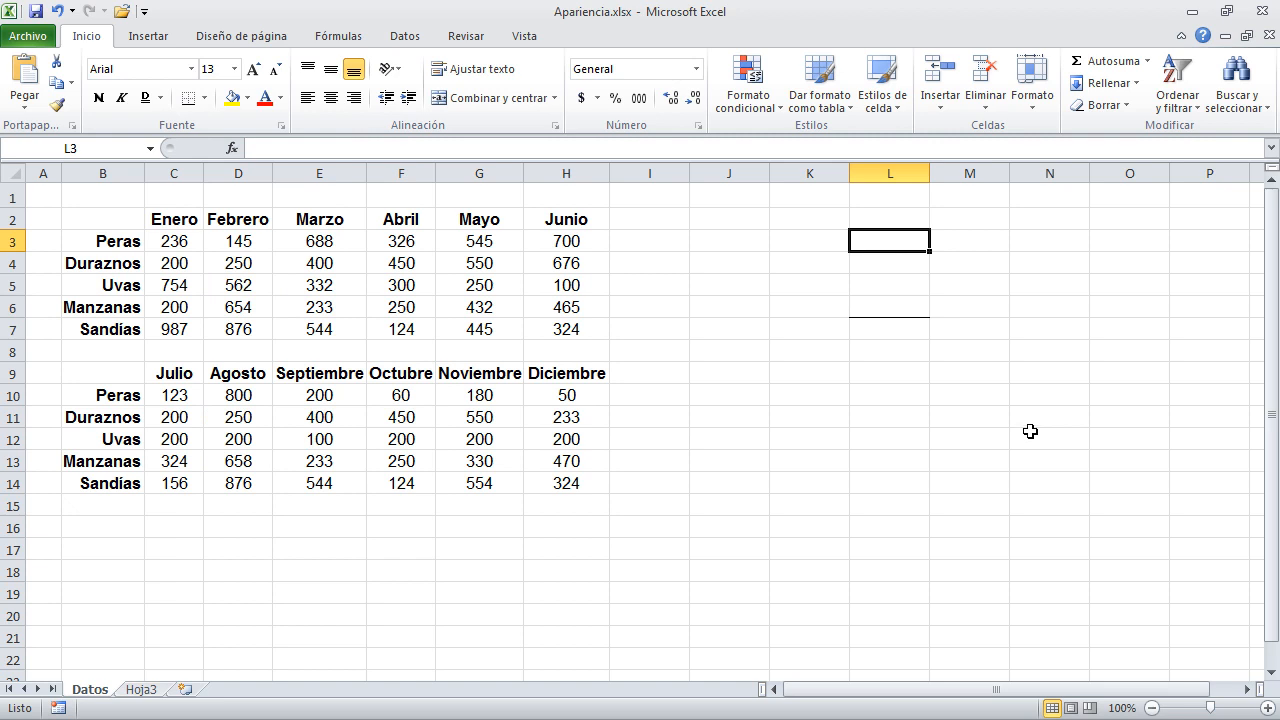
click(885, 313)
click(204, 98)
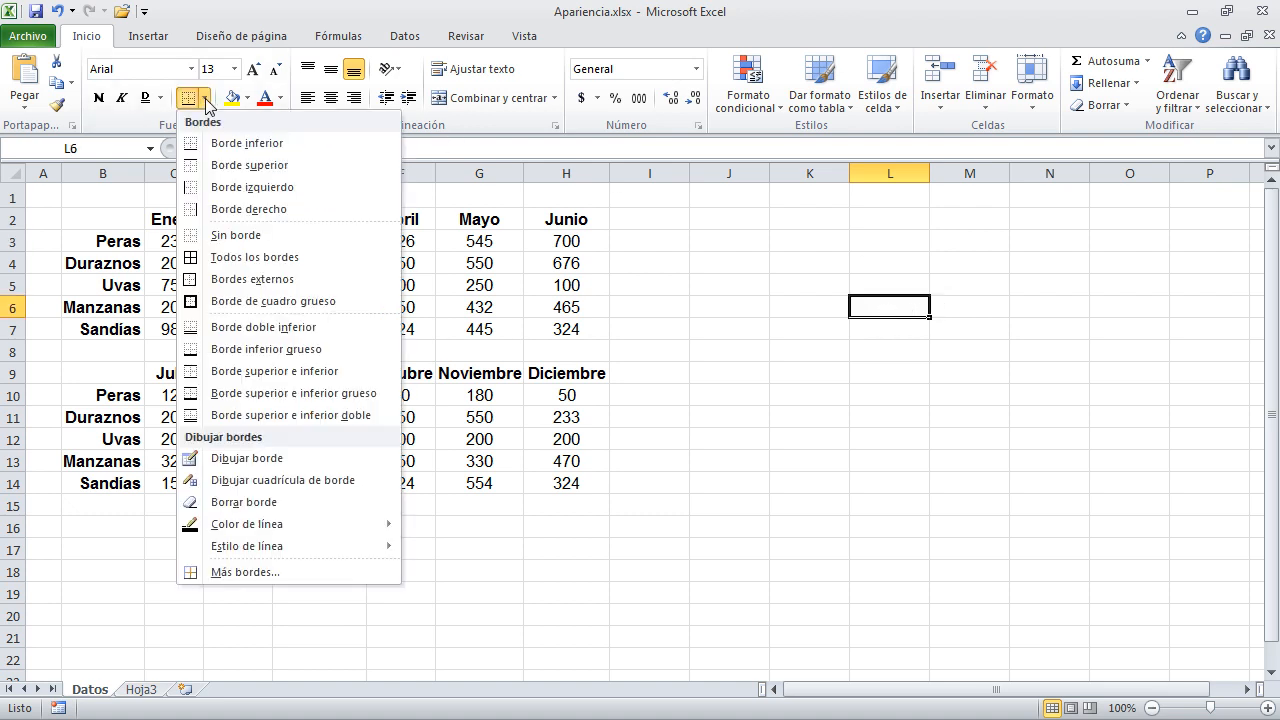
Step: Add a left border to the empty cell K10
click(808, 394)
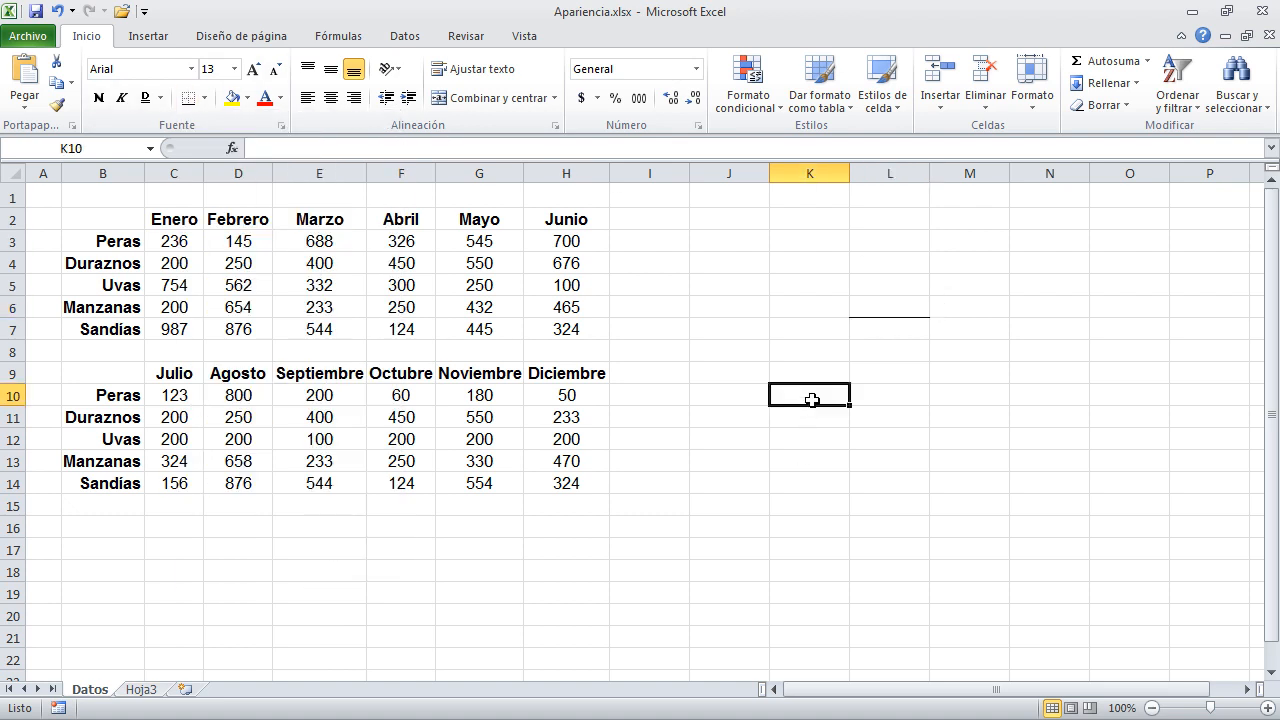
click(206, 98)
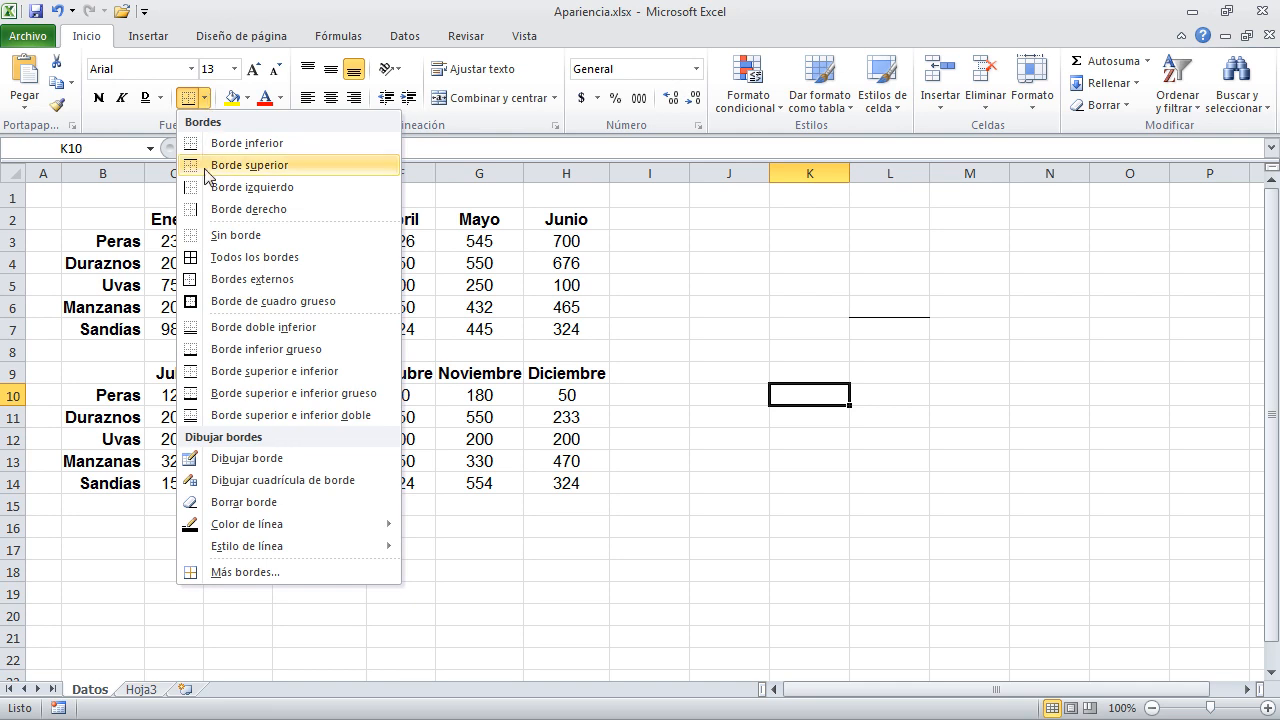
click(264, 197)
click(954, 374)
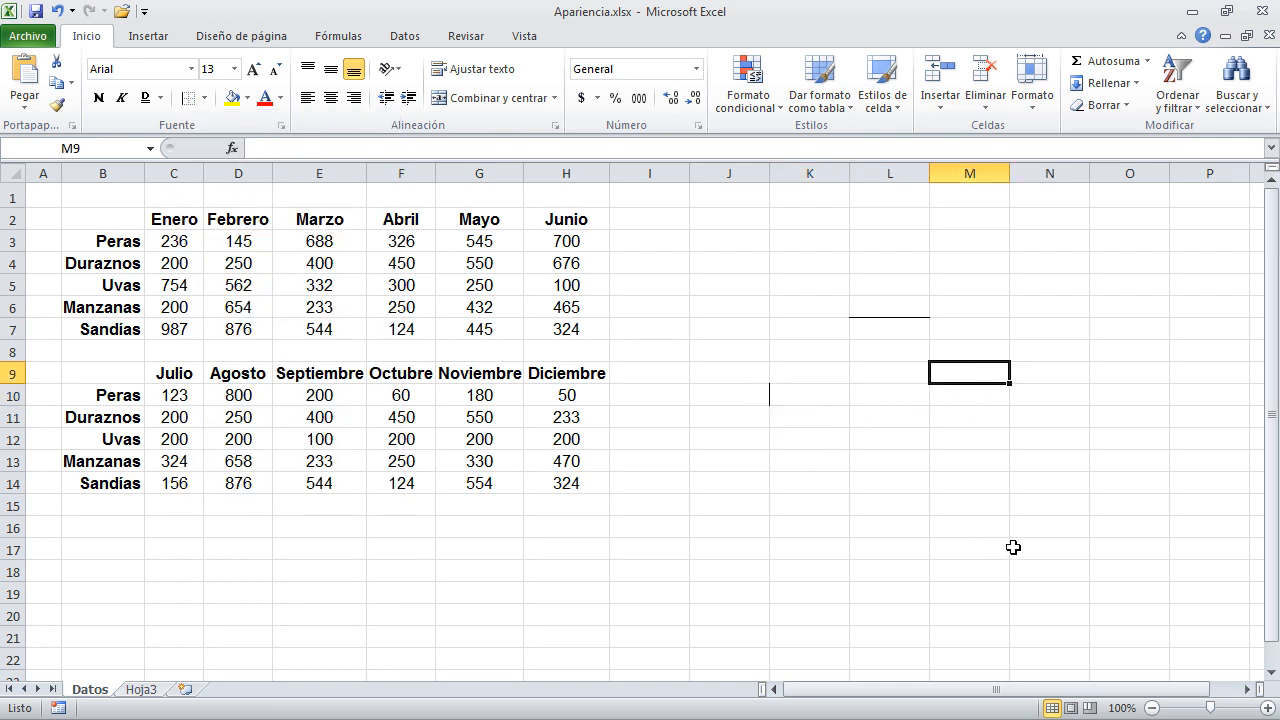
Step: Examine the borders of L6 and K10 at 130% zoom, checking how they sit against neighbouring cells L7 and J10
click(1267, 708)
click(1267, 708)
click(1267, 708)
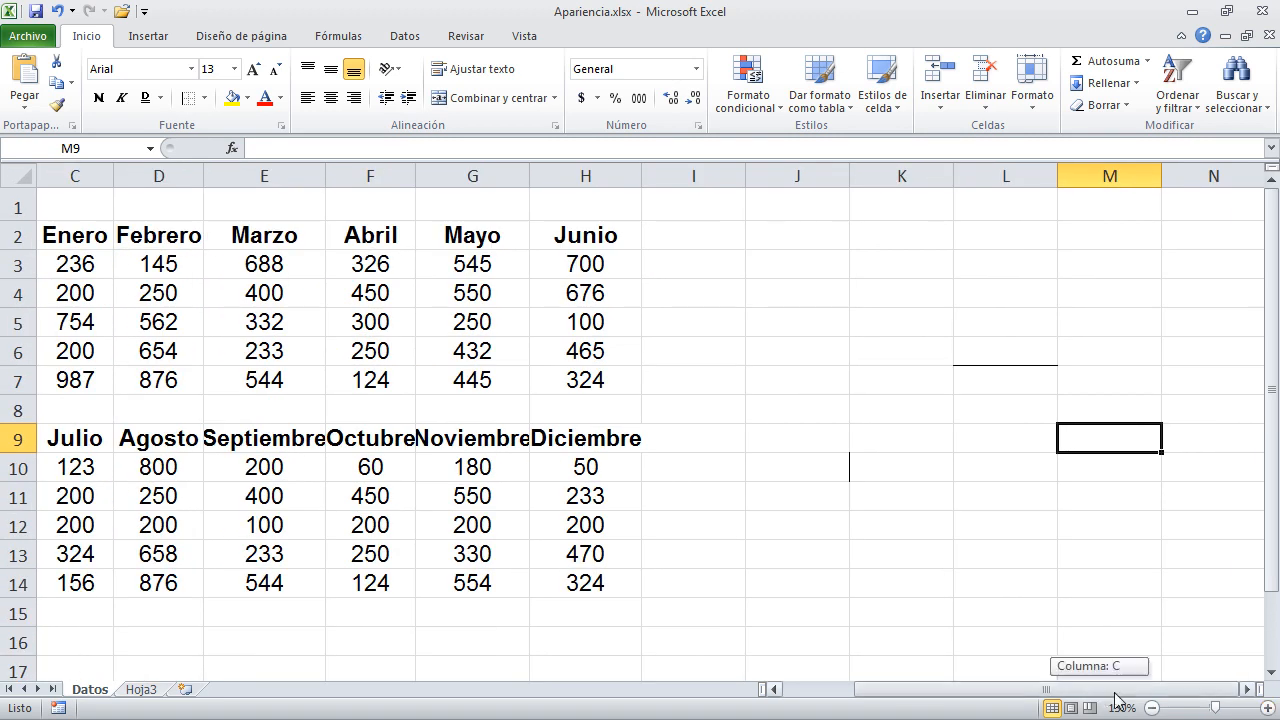
click(1000, 352)
click(885, 468)
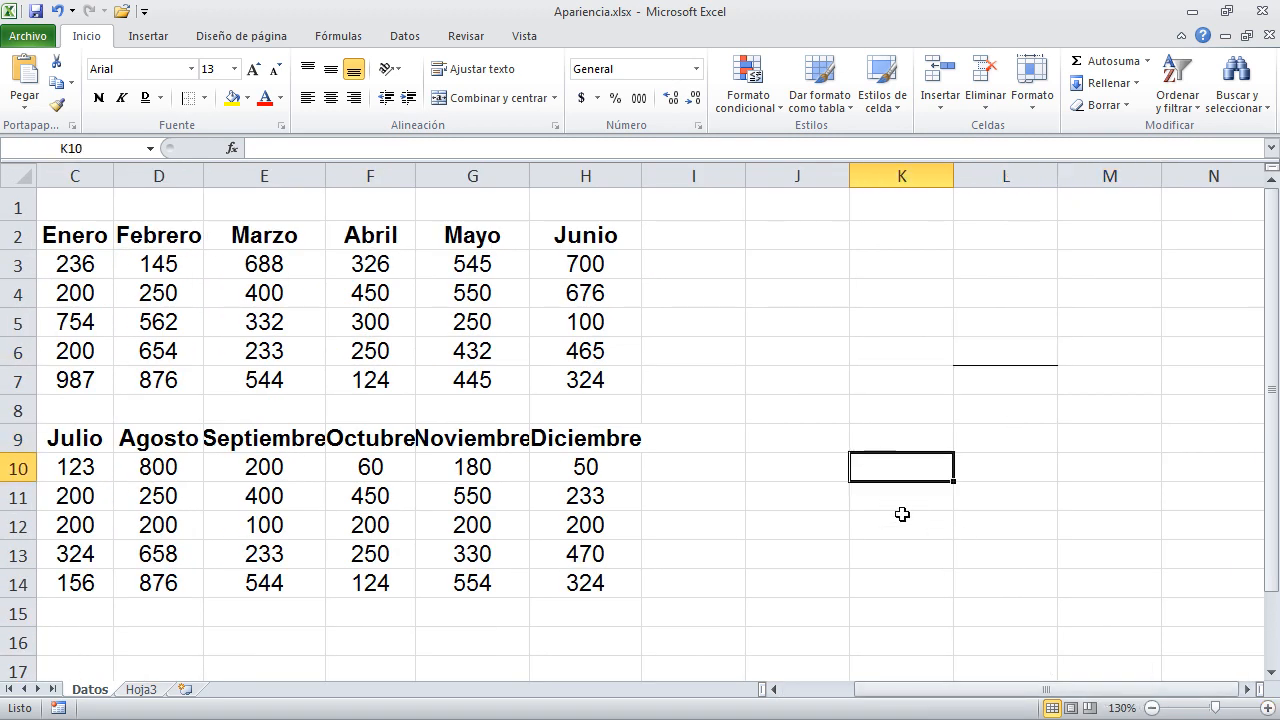
click(1072, 584)
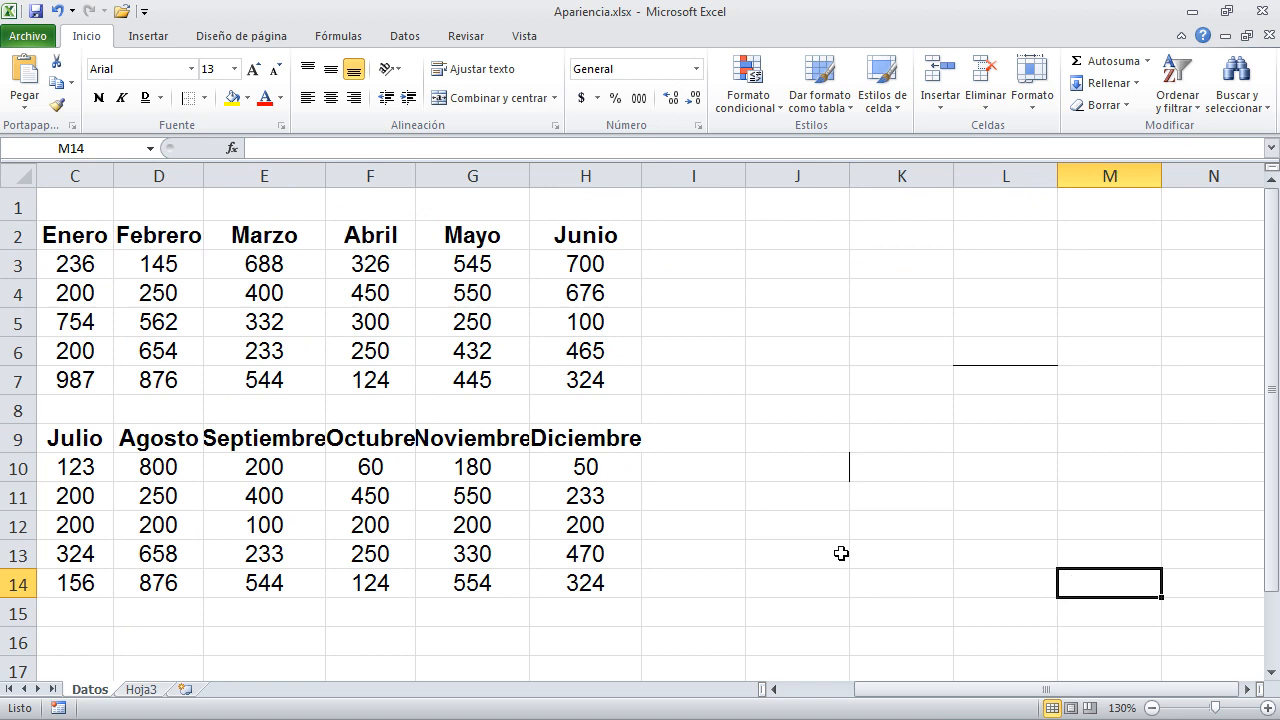
click(789, 471)
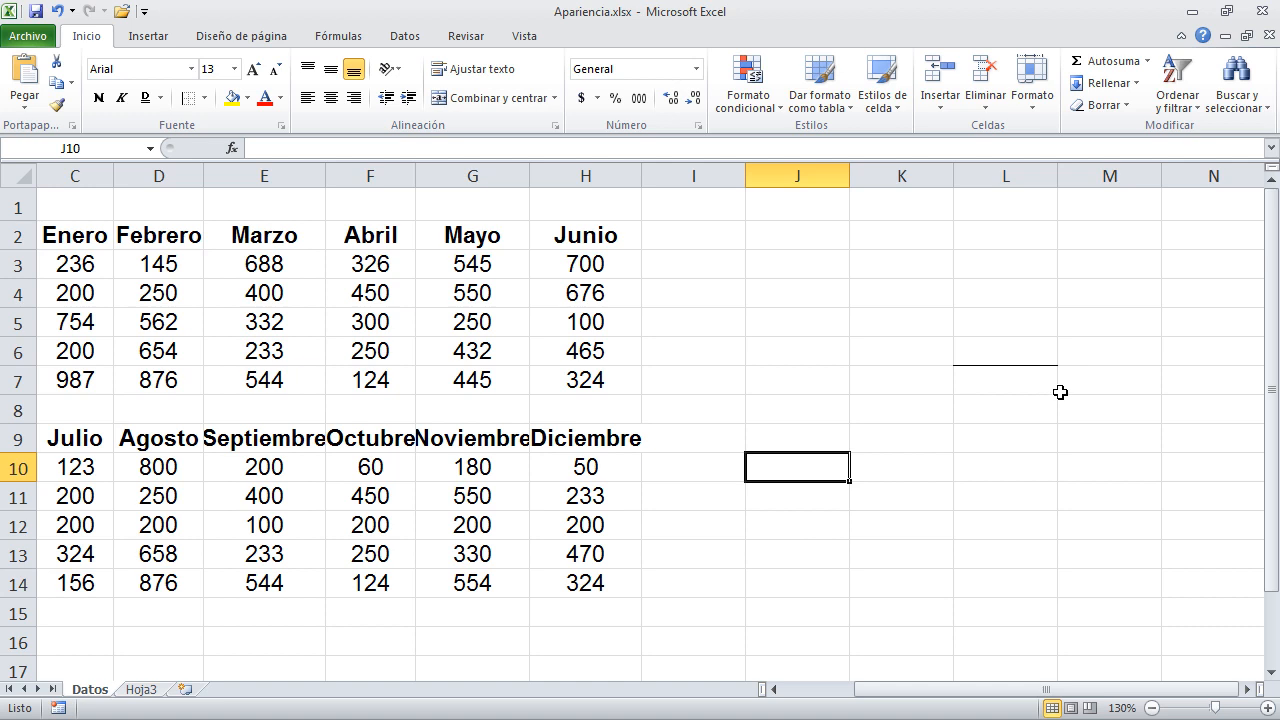
click(1000, 388)
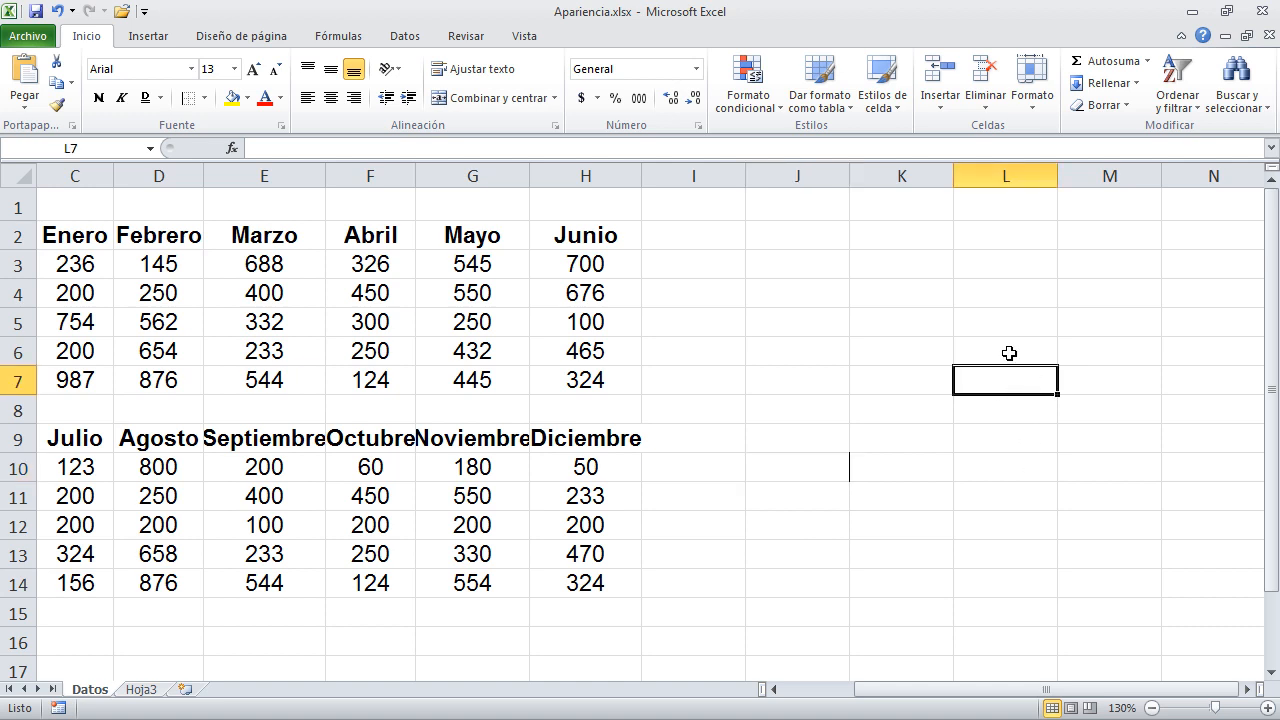
click(1012, 462)
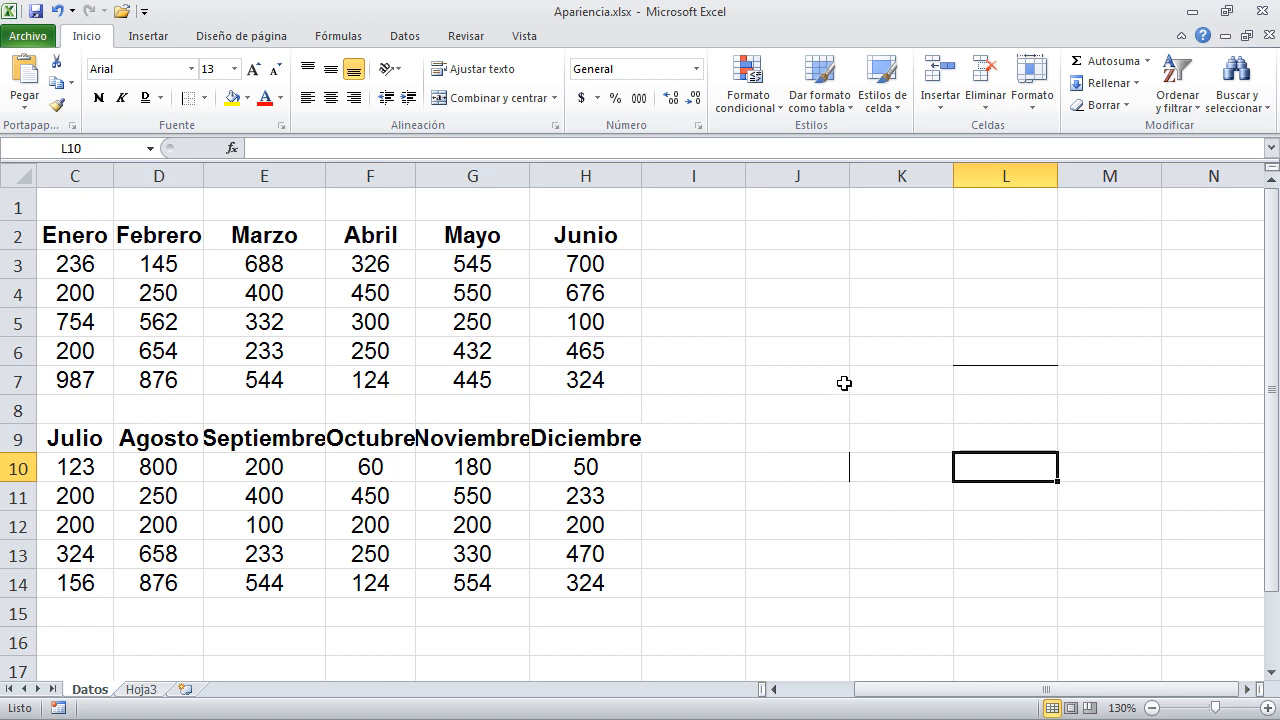
drag(802, 344, 894, 382)
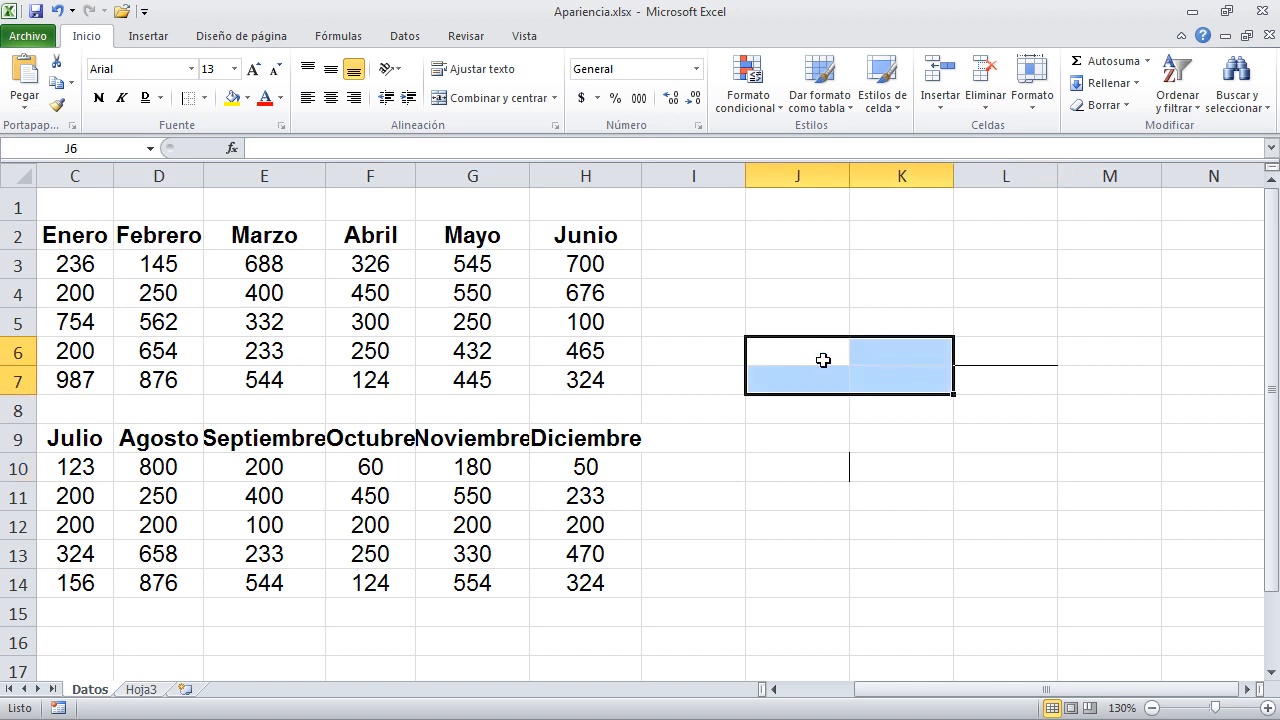
click(975, 489)
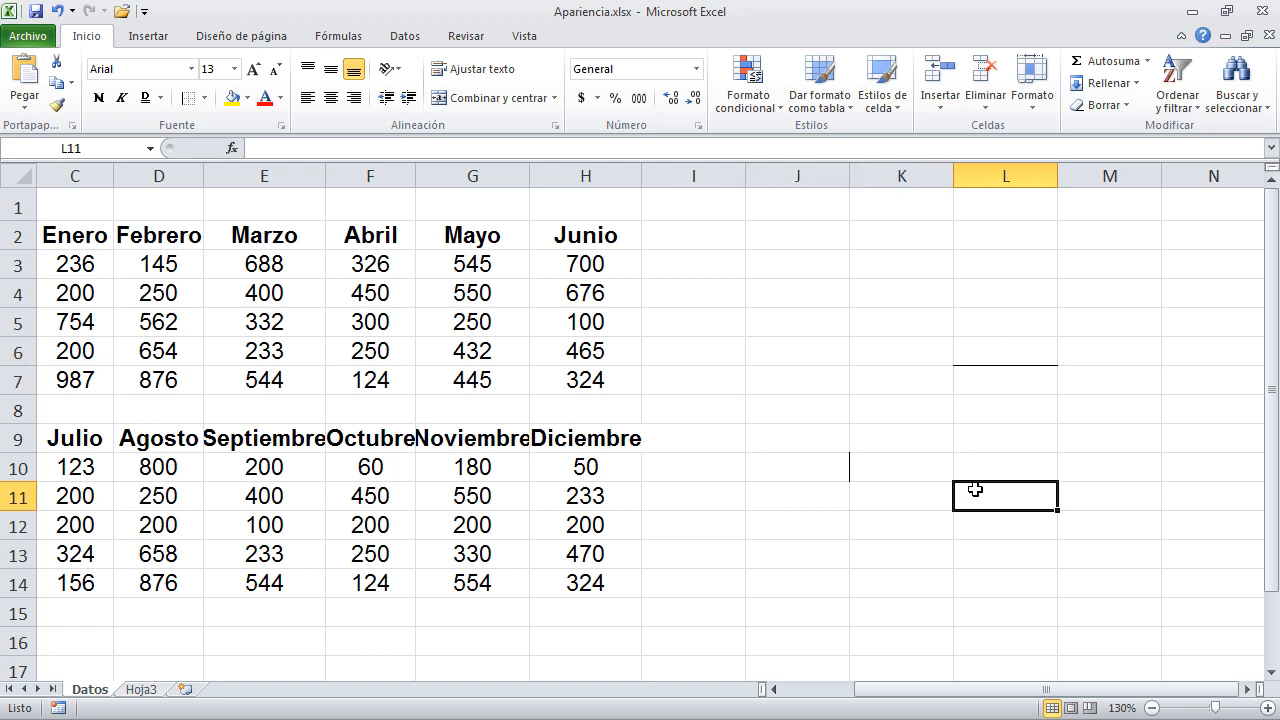
Step: Clear the formatting, including borders, from the range J6:L10
drag(800, 350, 999, 482)
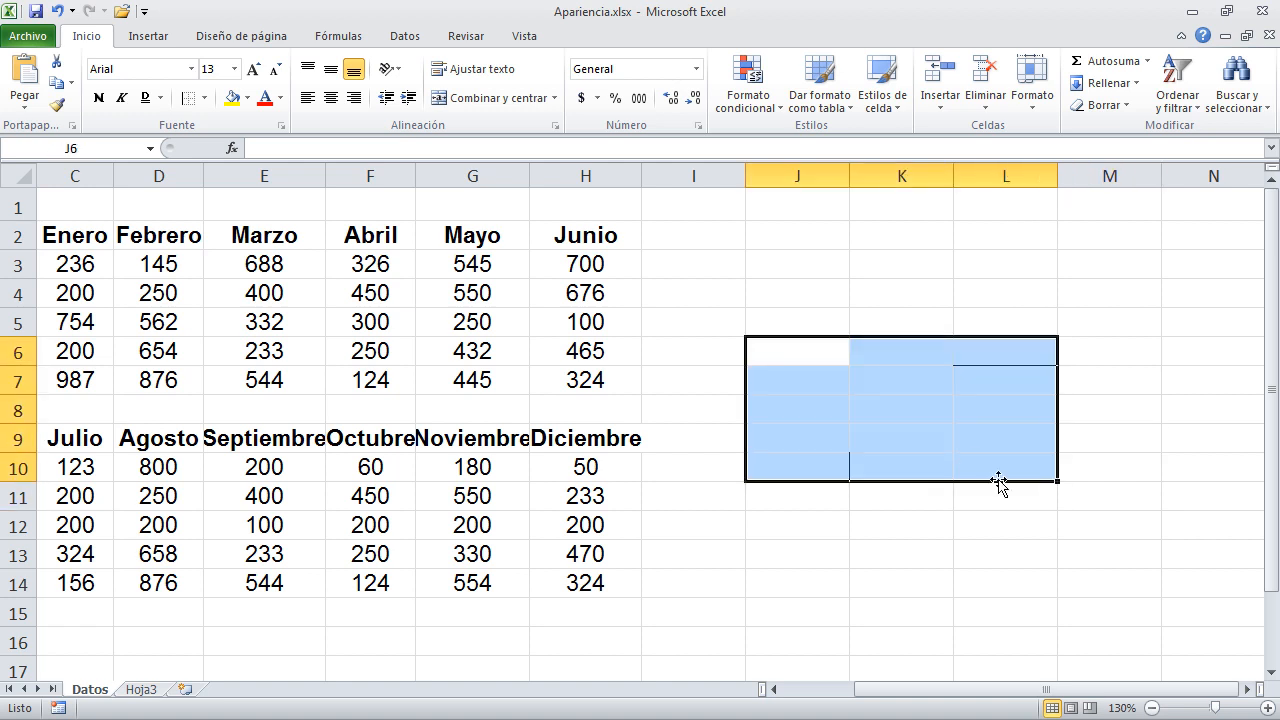
click(1106, 108)
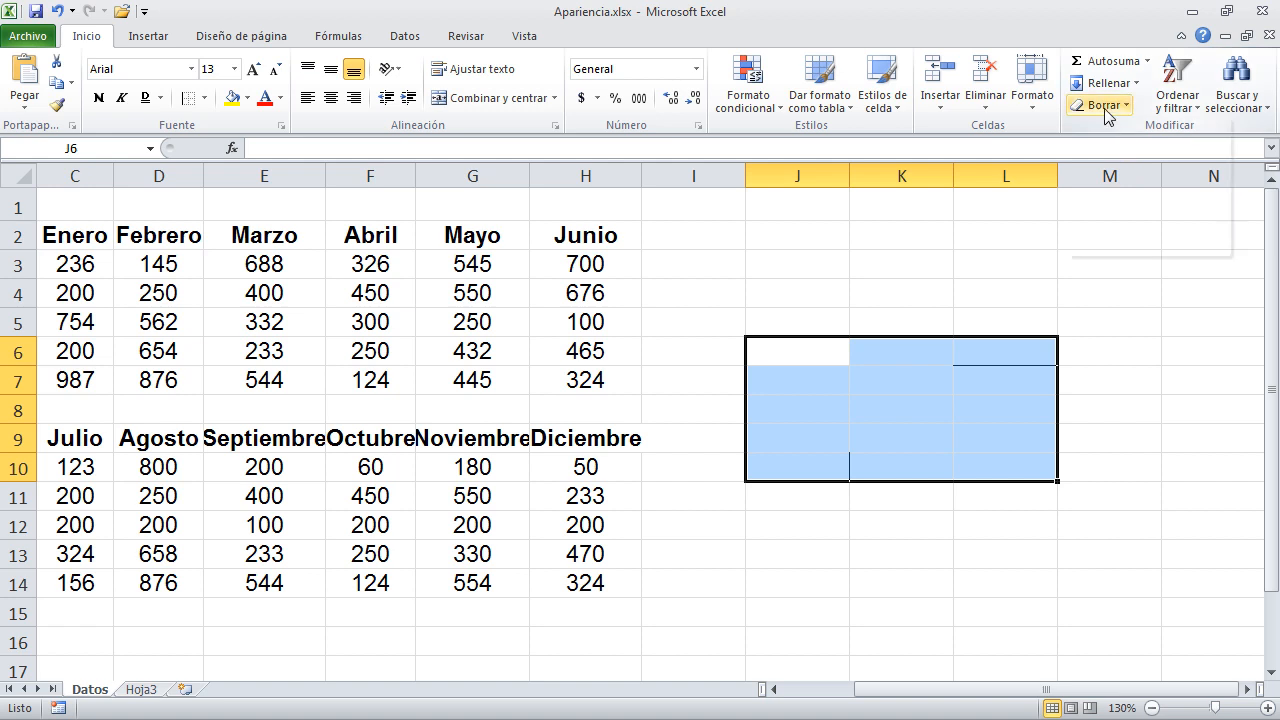
click(1172, 151)
click(890, 348)
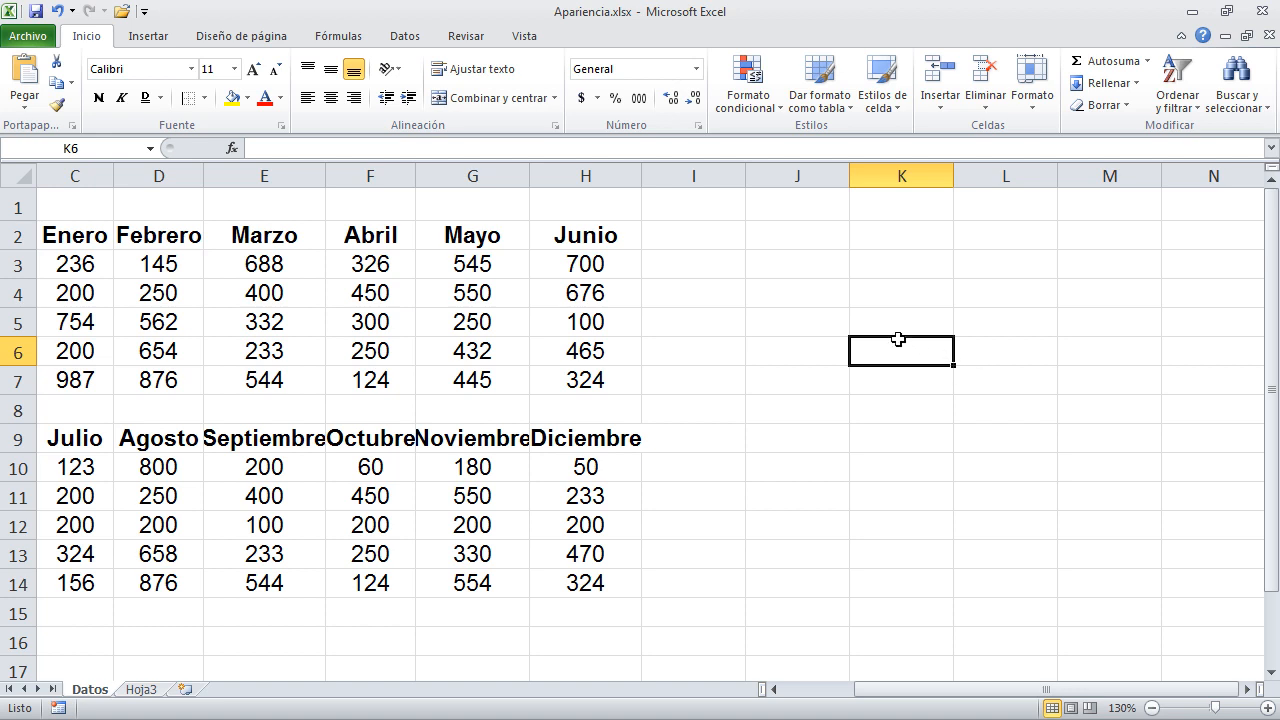
Step: Add a left border to the range J4:L7 and undo it
drag(781, 290, 957, 369)
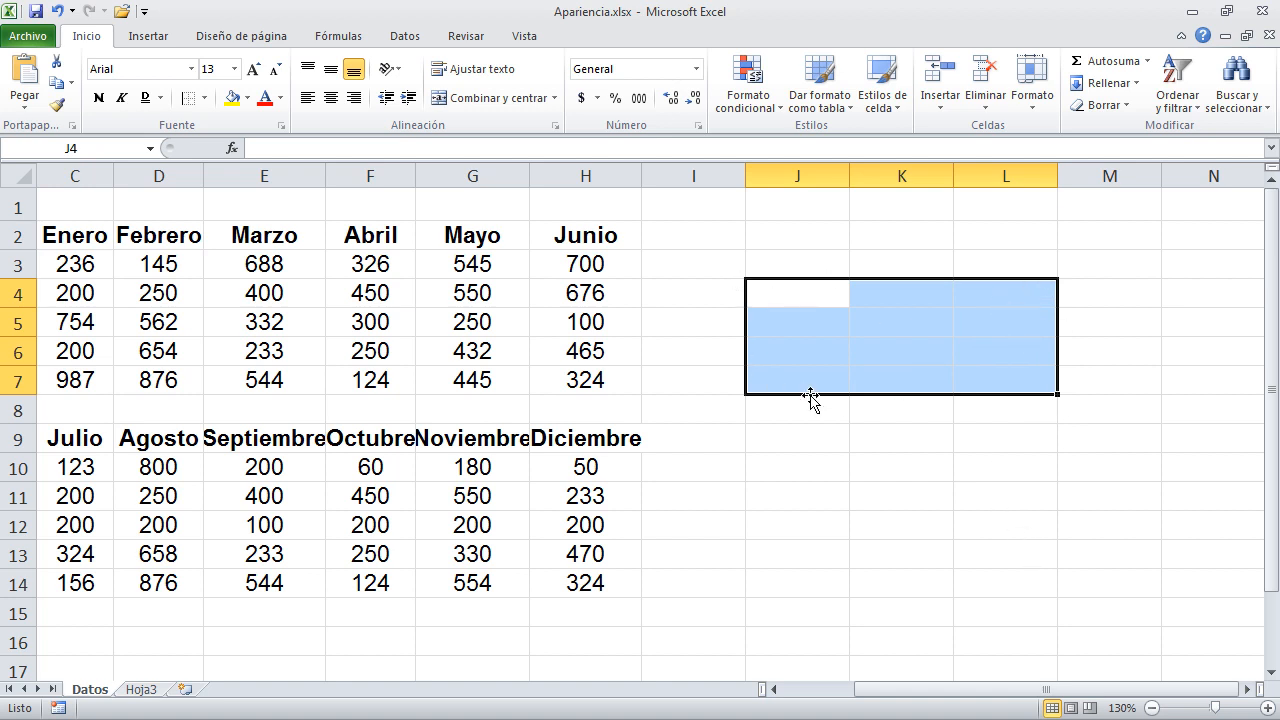
click(187, 102)
click(831, 466)
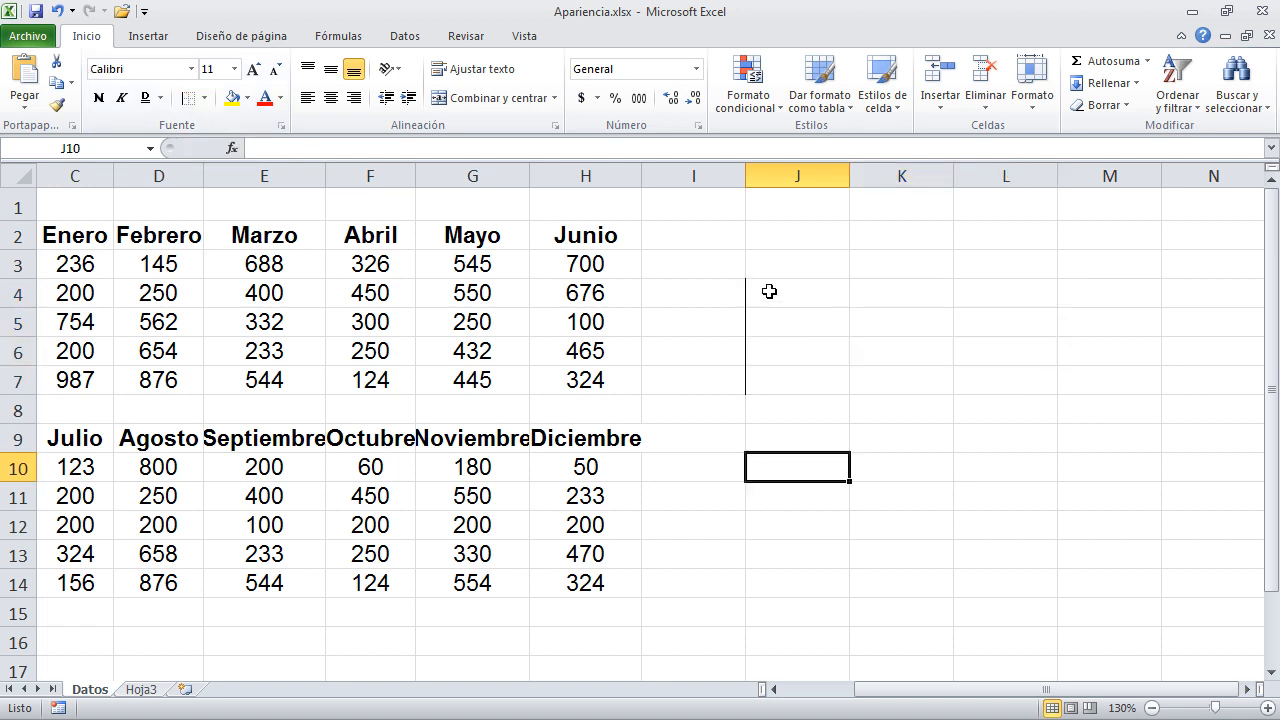
drag(766, 289, 769, 369)
click(934, 526)
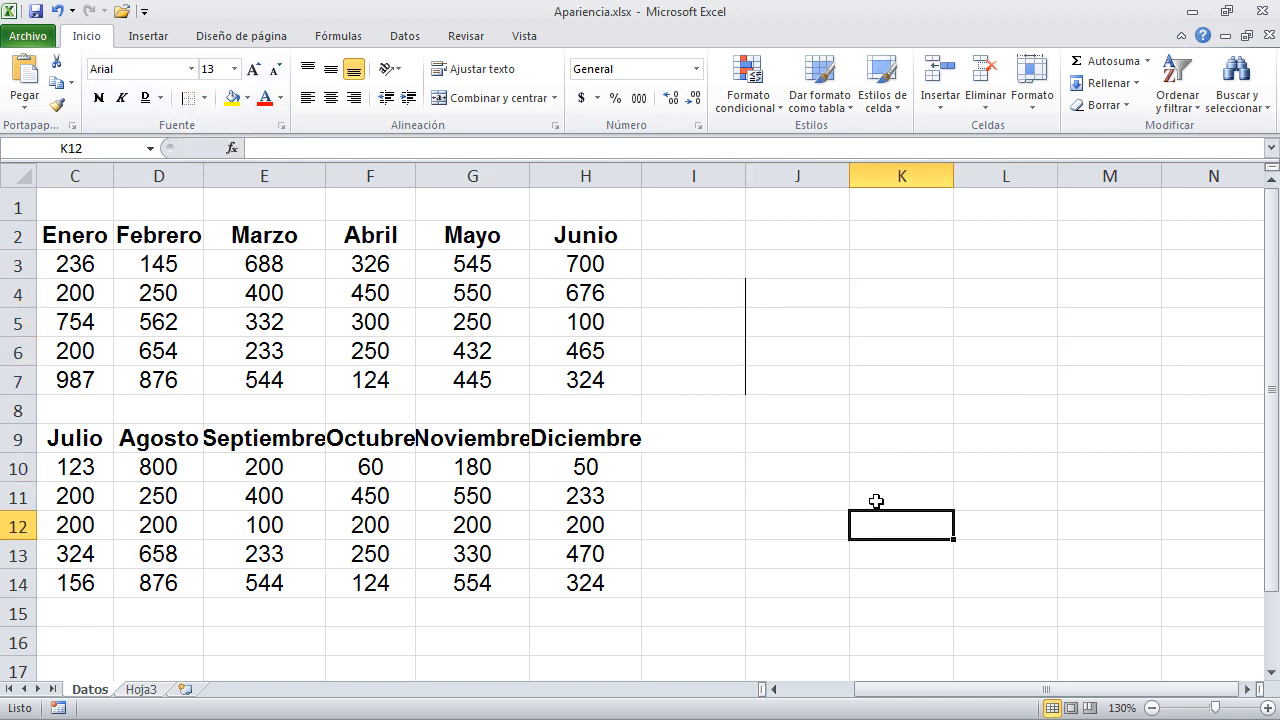
click(868, 467)
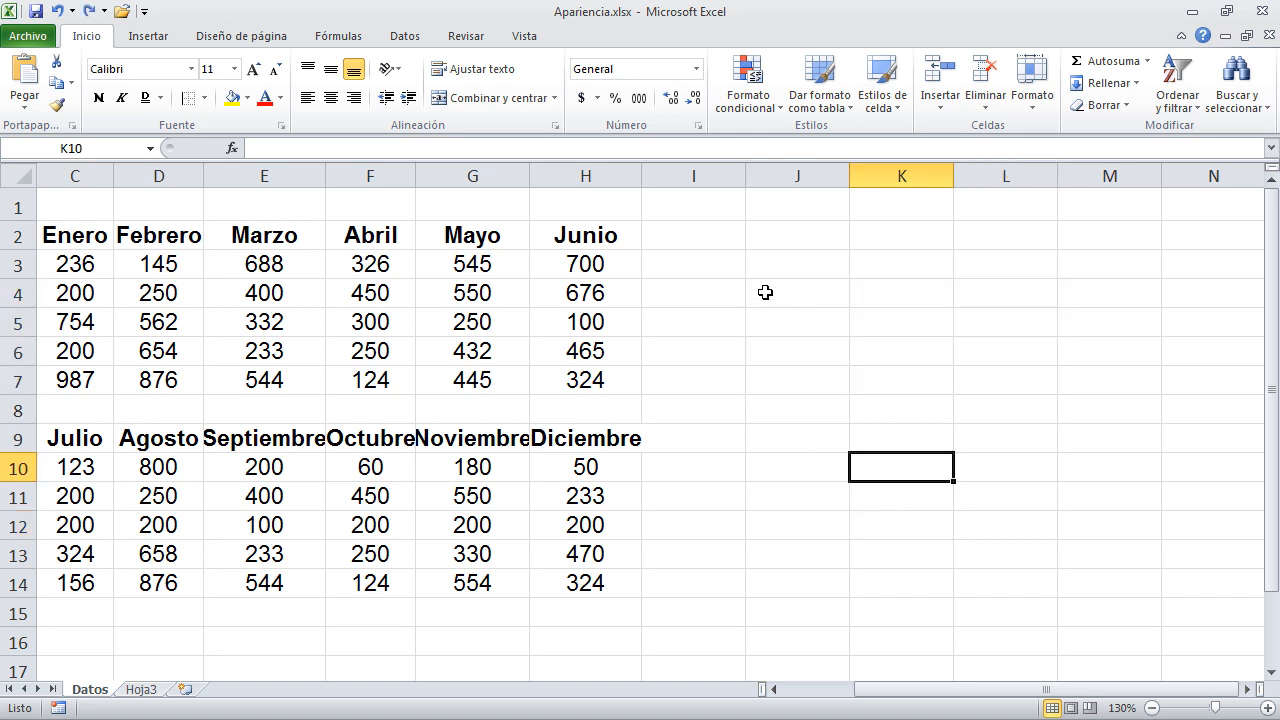
Step: Apply outside borders around the empty range J4:M8
drag(763, 289, 1064, 409)
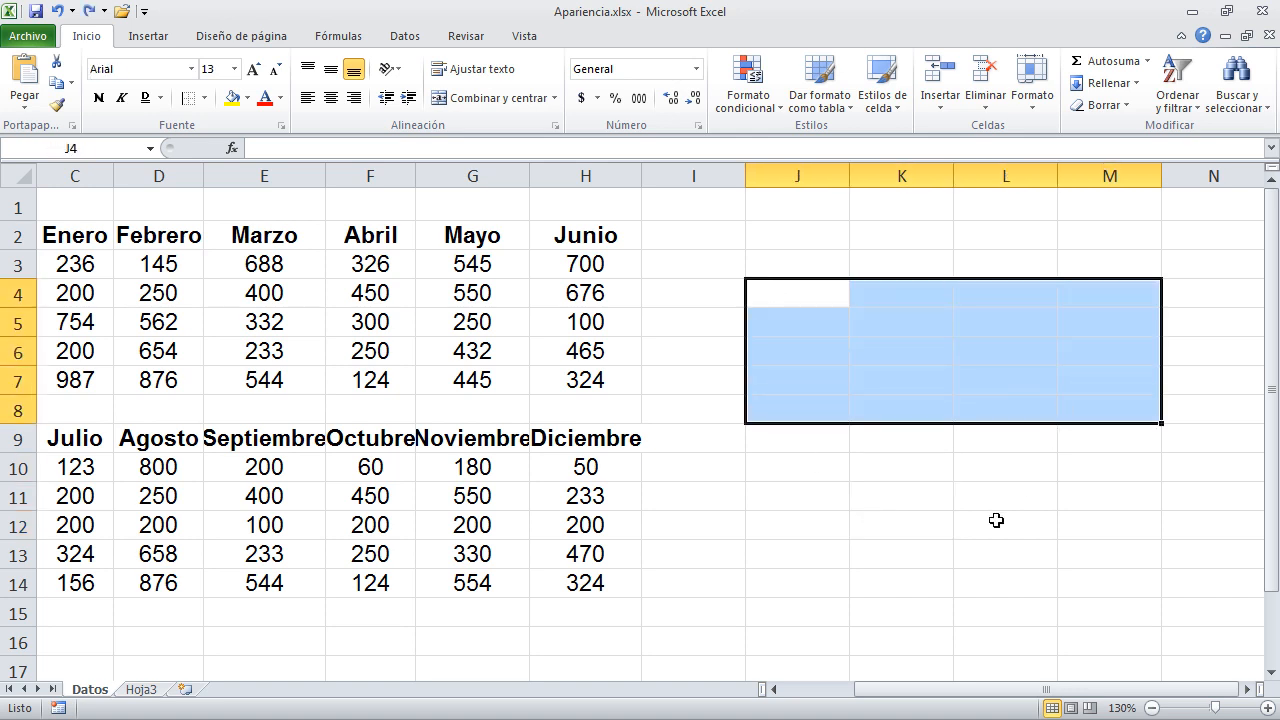
click(204, 98)
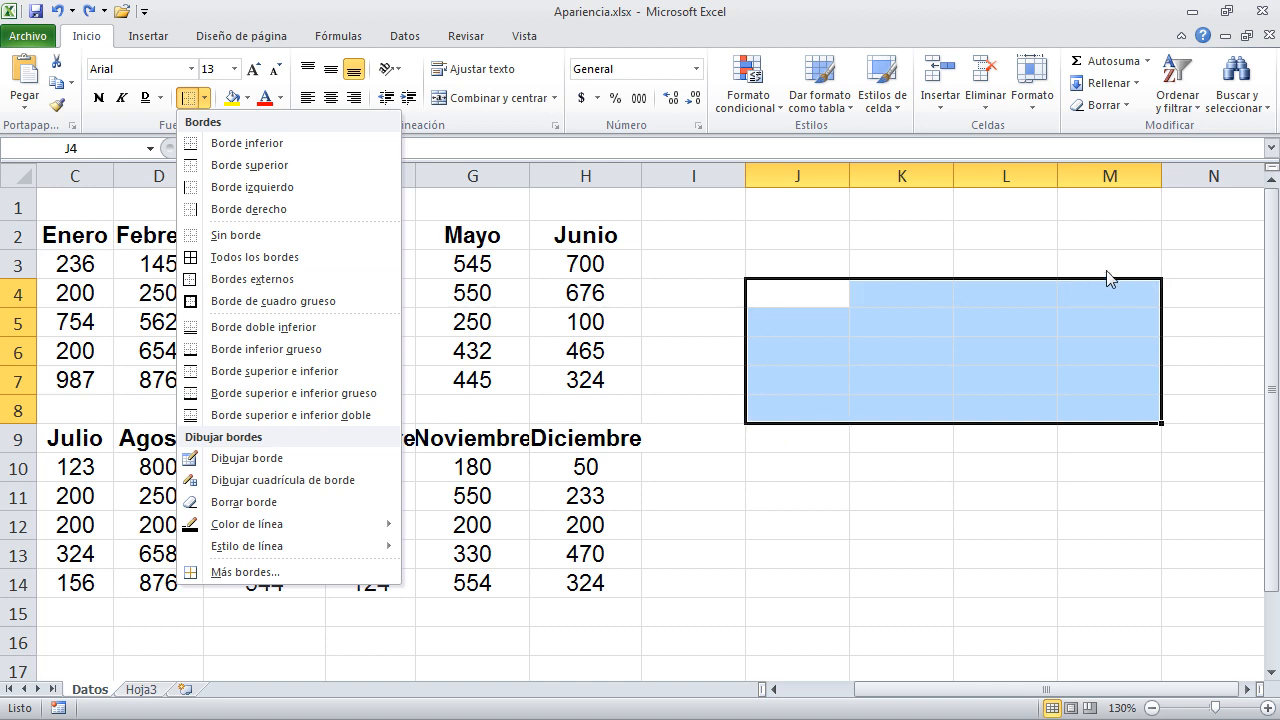
click(311, 281)
click(938, 528)
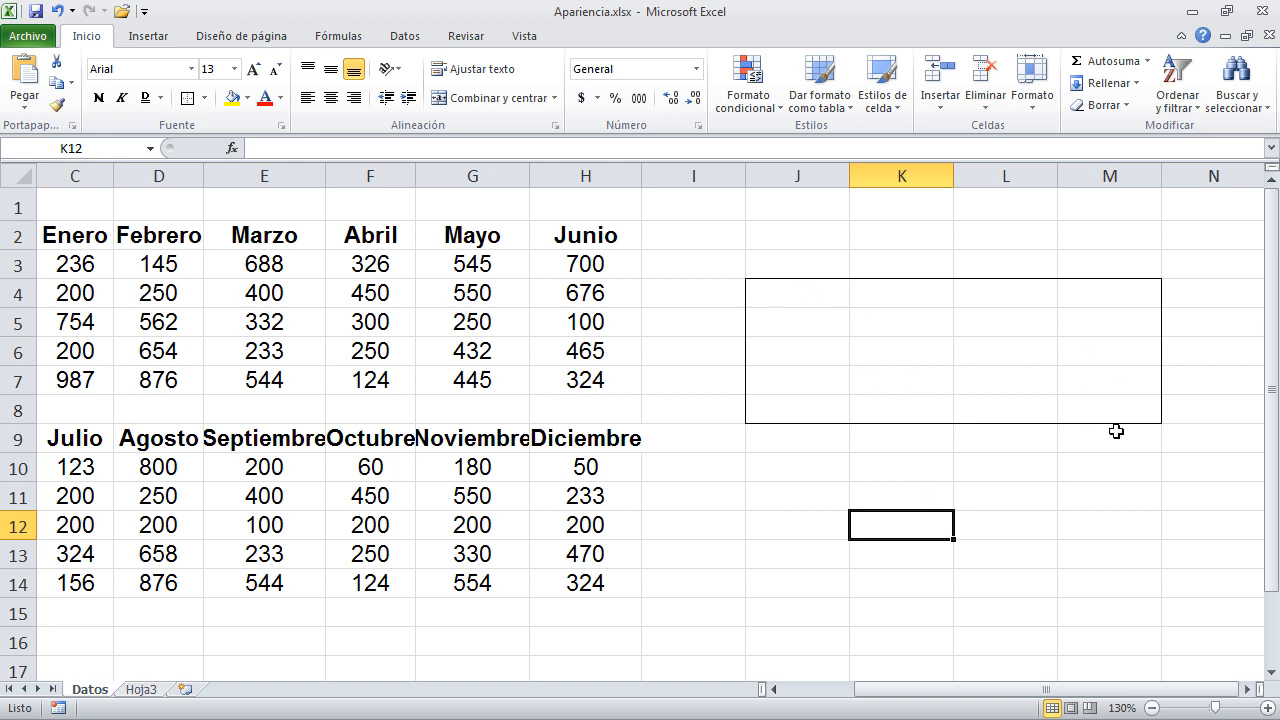
Step: Apply all borders, inside and outside, to the range J4:M8
drag(1126, 411, 775, 300)
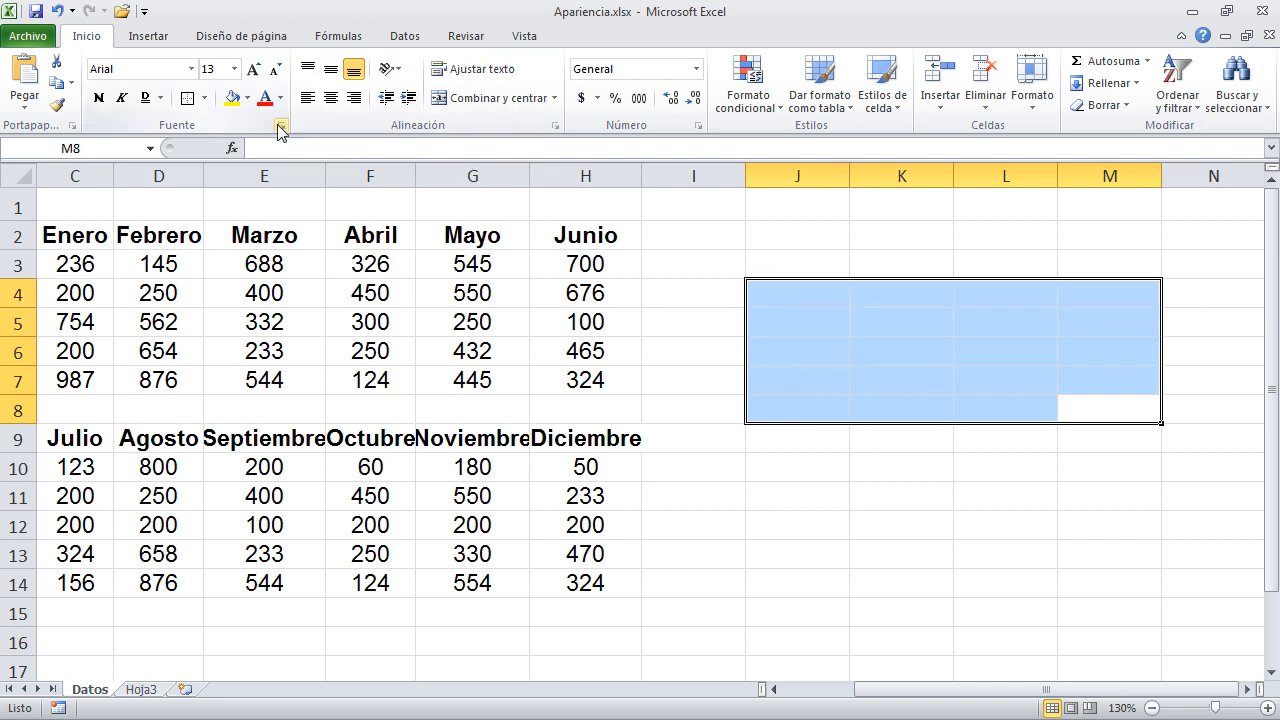
click(204, 98)
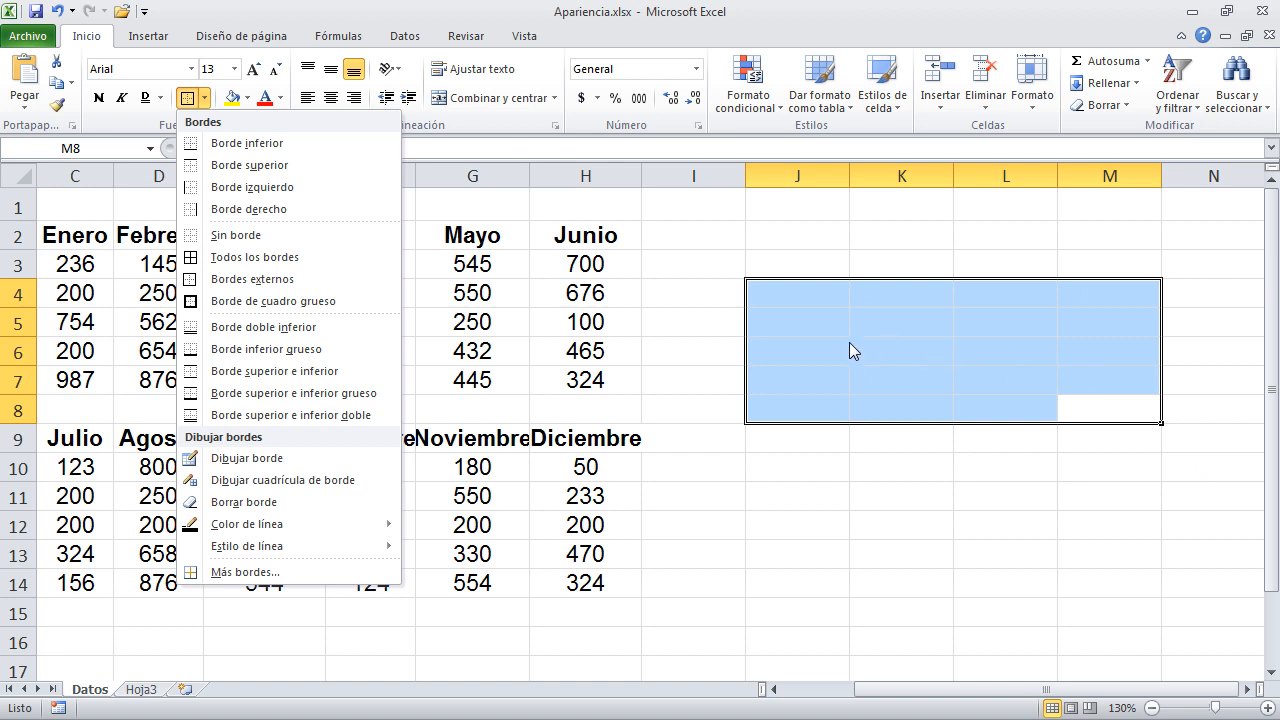
click(273, 260)
click(1101, 583)
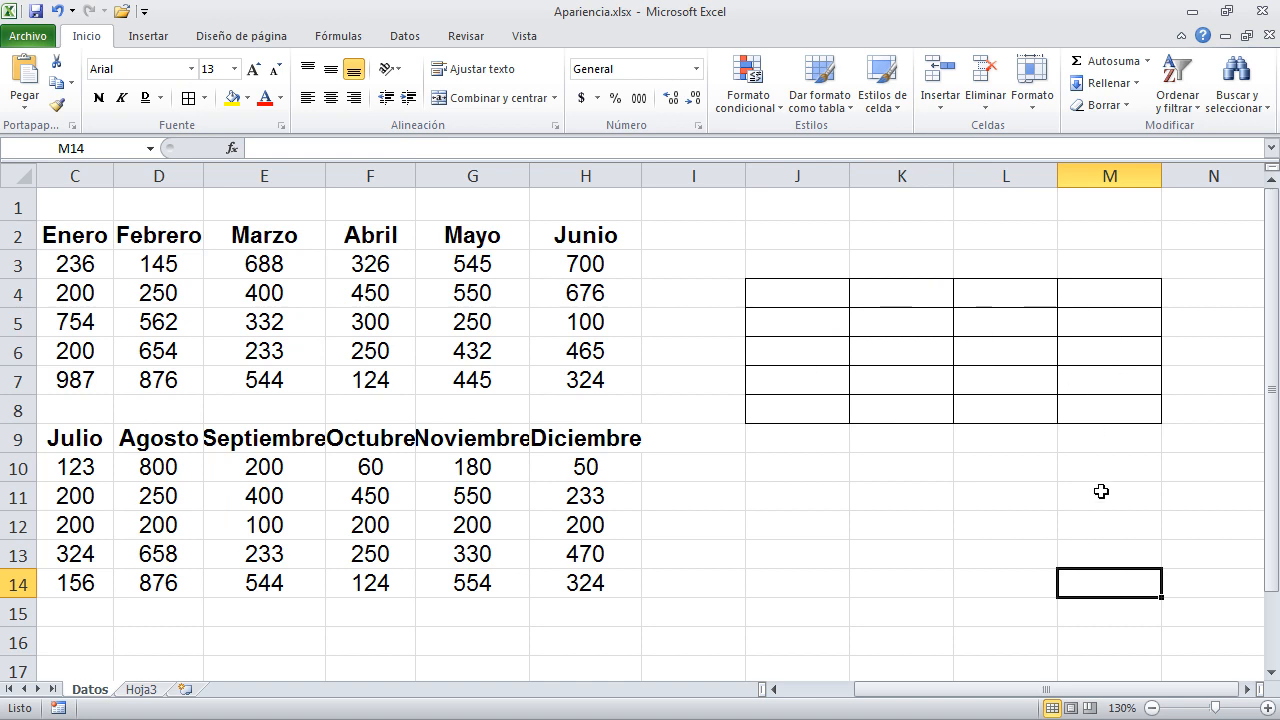
Step: Clear the formatting, including all borders, from the range I4:N8
drag(693, 293, 1213, 409)
click(1103, 105)
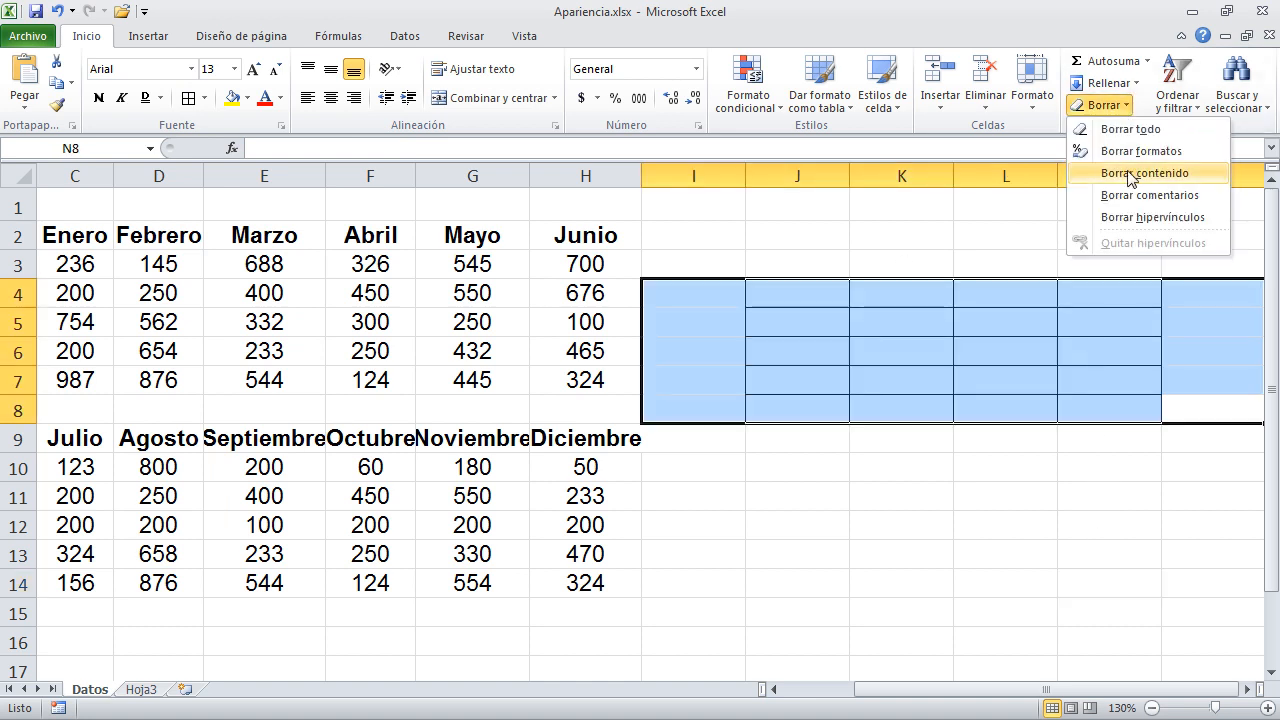
click(1125, 149)
Step: Apply a thick box border to the empty cell J11
click(797, 496)
click(204, 98)
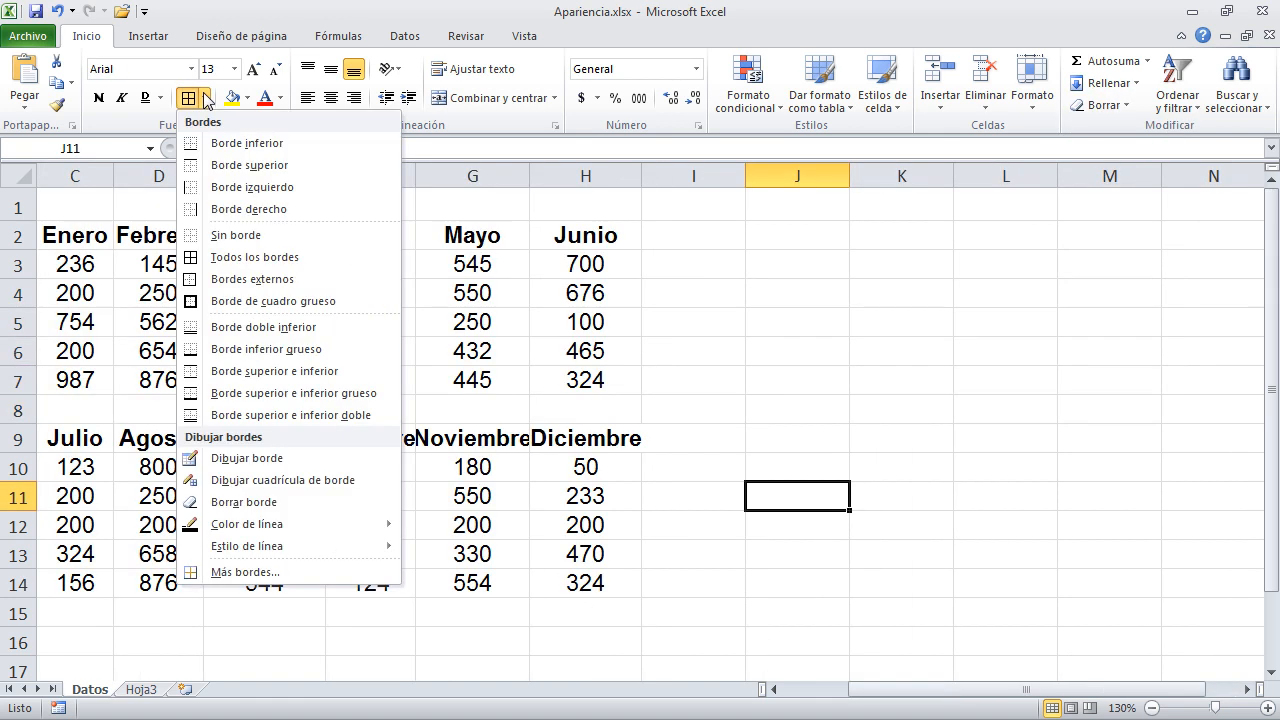
click(196, 303)
click(993, 449)
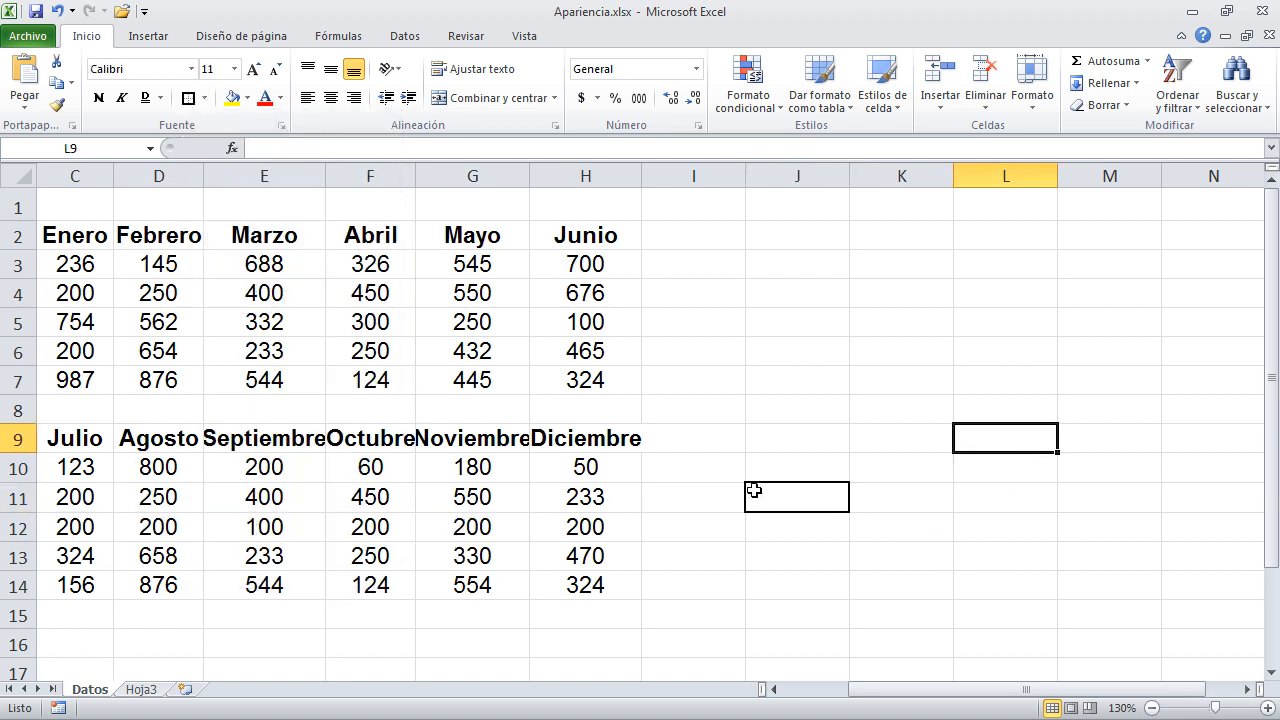
Step: Apply the top and double bottom border to cell J11
click(754, 490)
click(205, 98)
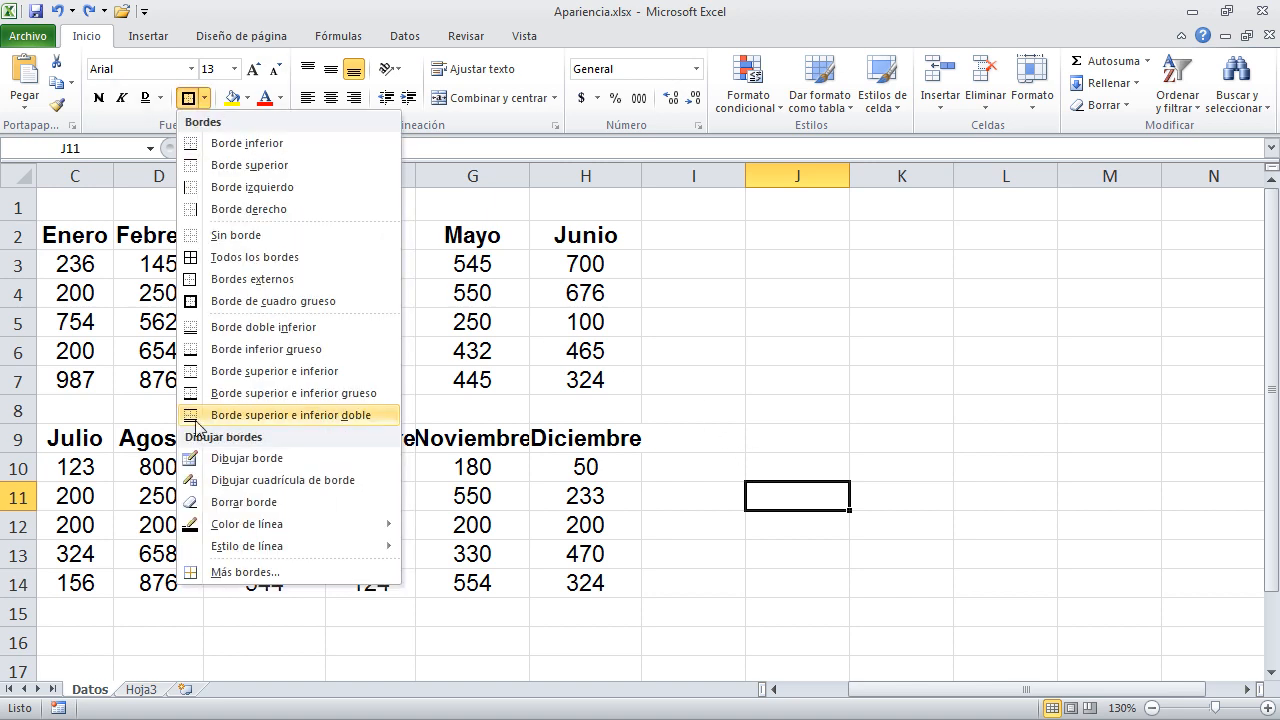
click(251, 415)
click(810, 388)
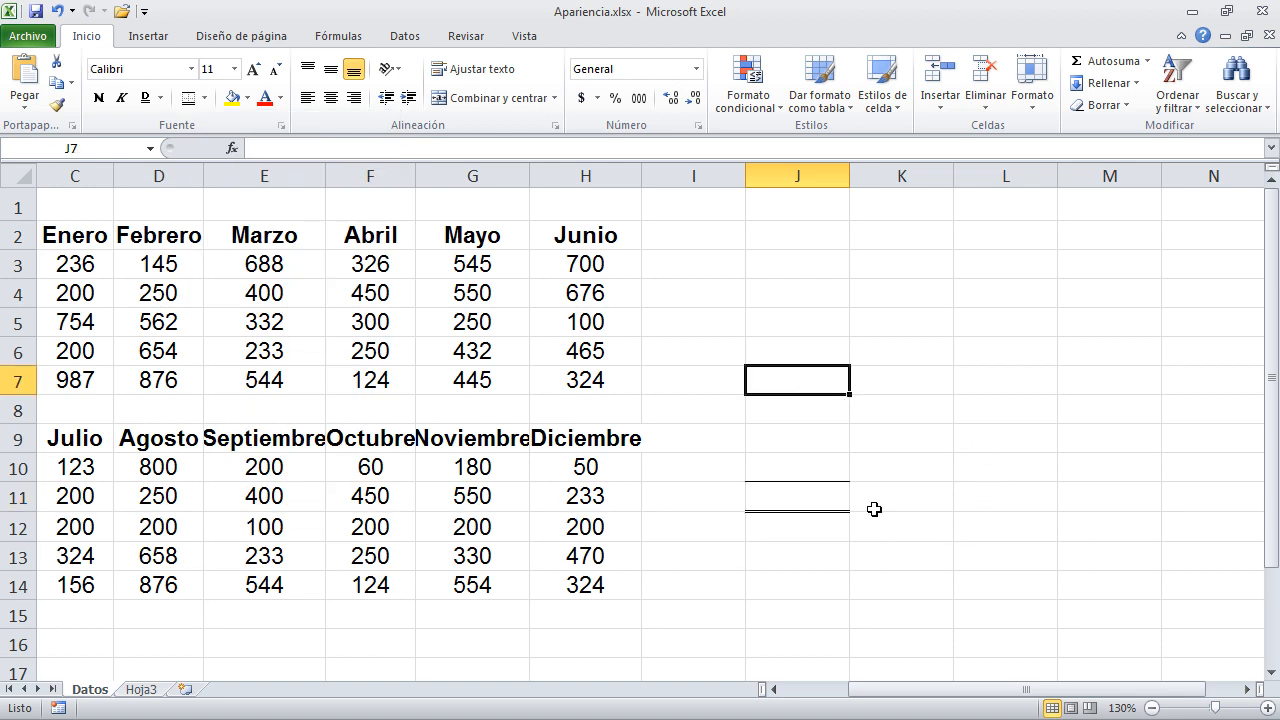
Step: Apply all borders, inside and outside, to the range J5:L11
drag(790, 322, 1025, 507)
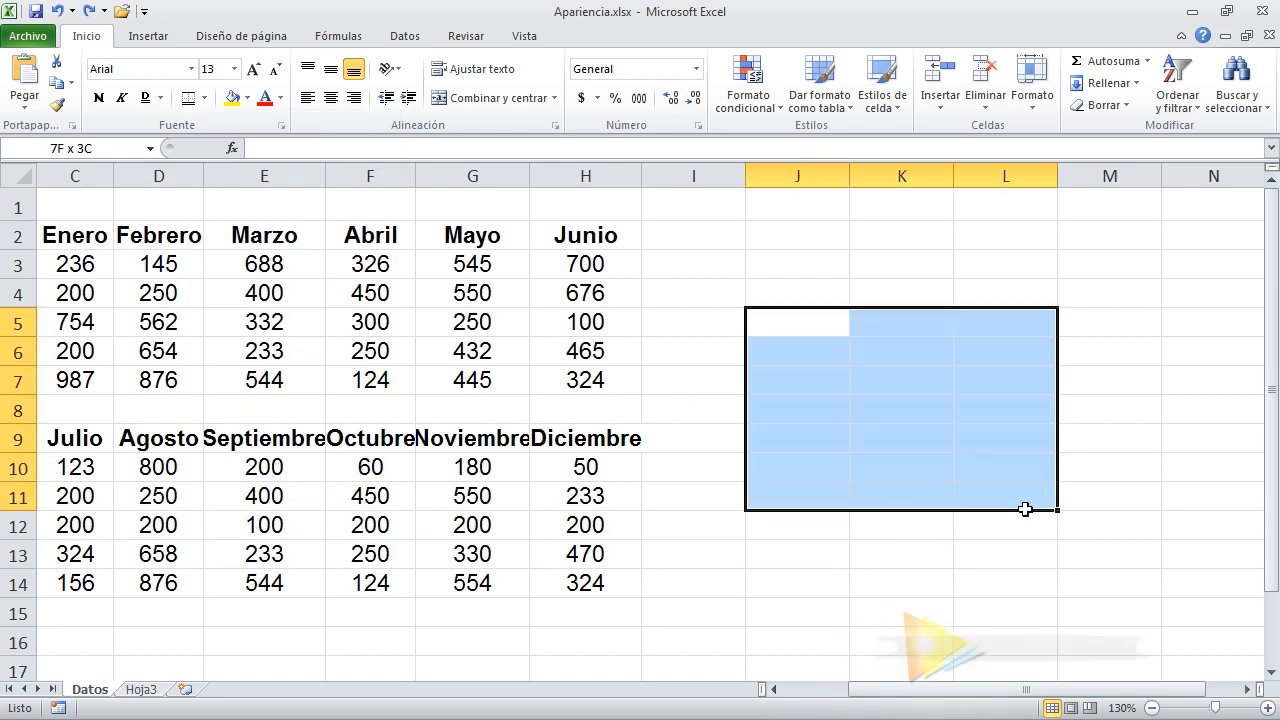
click(205, 98)
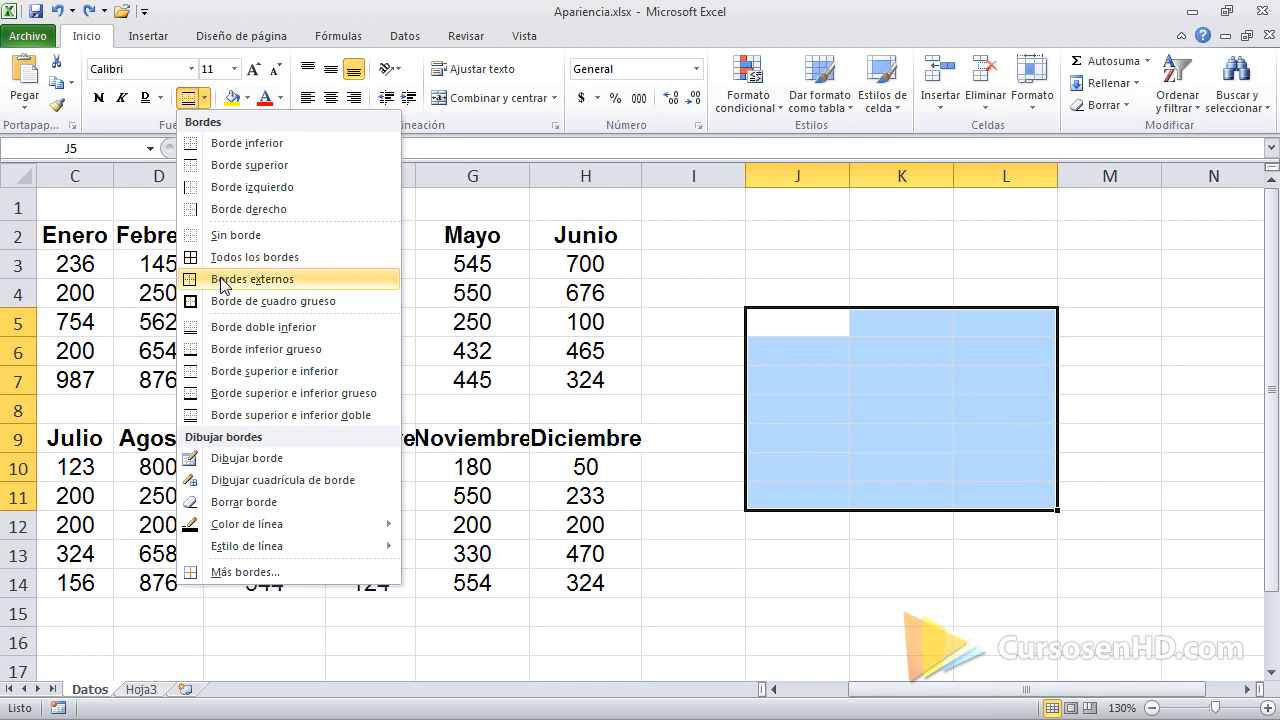
click(222, 257)
click(912, 582)
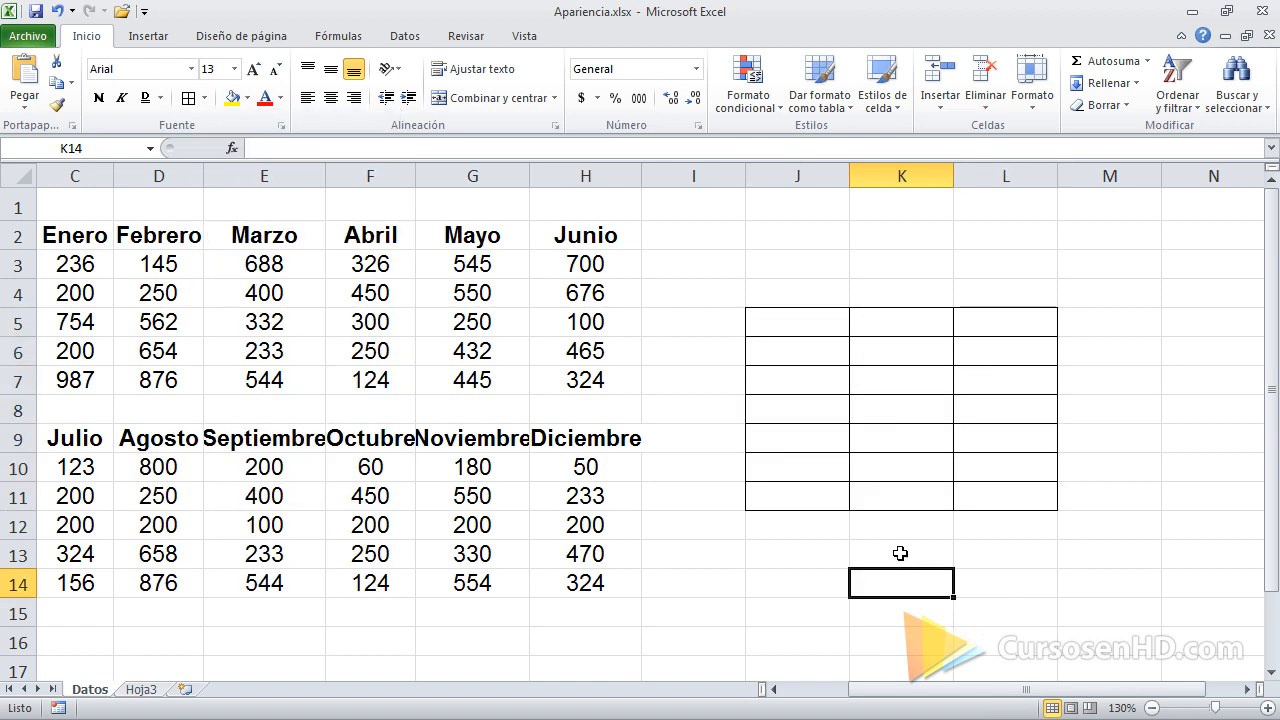
Step: Remove the borders from only the cells J5:K6 using the no-border option
drag(795, 322, 905, 355)
click(205, 98)
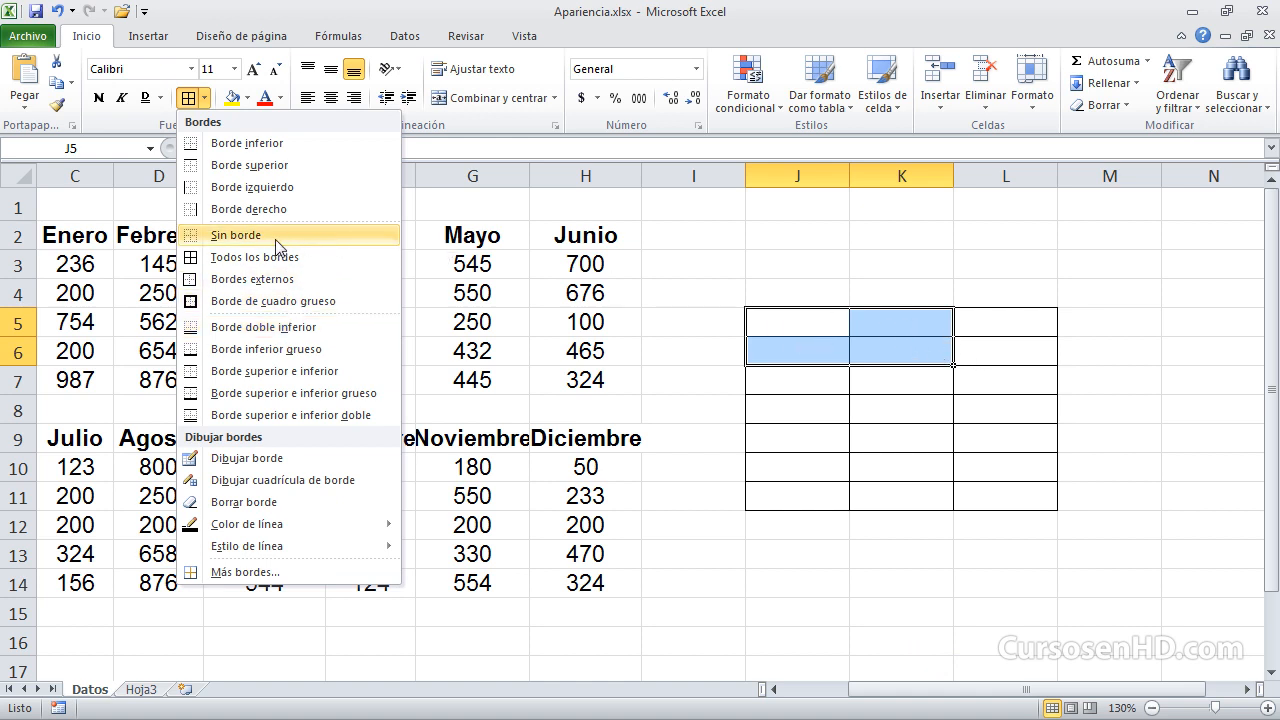
click(347, 245)
click(970, 272)
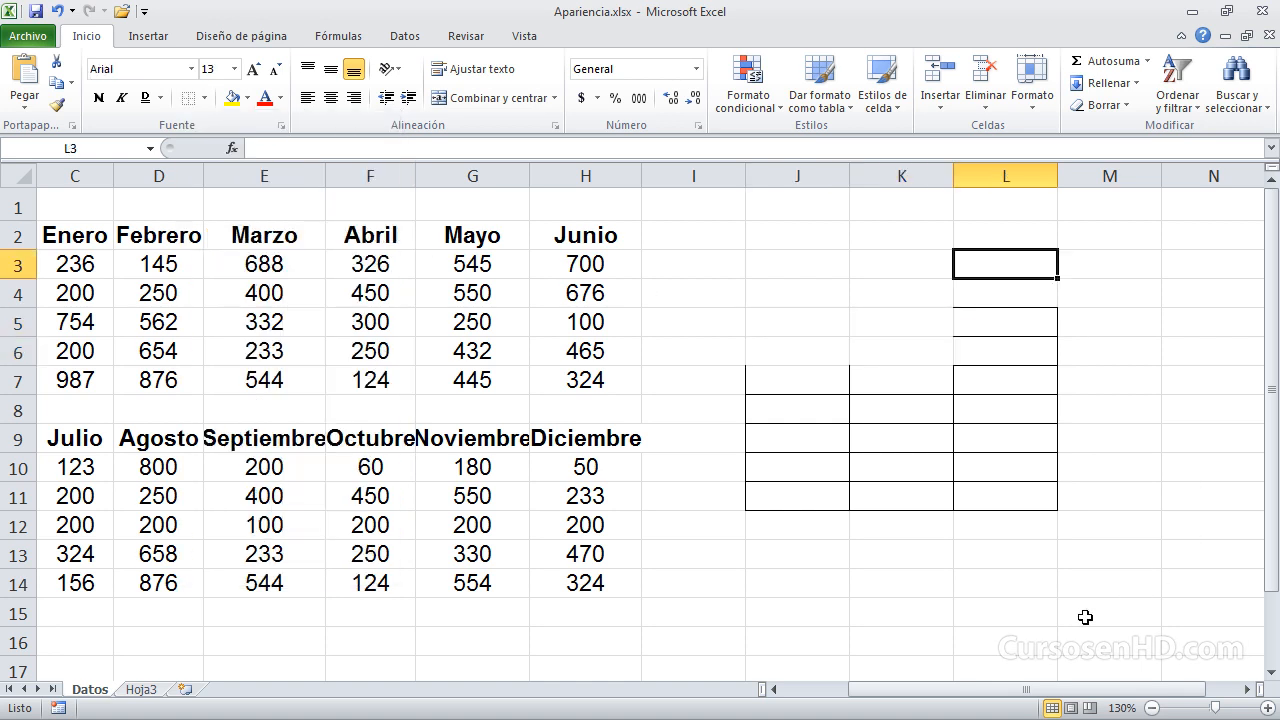
click(986, 613)
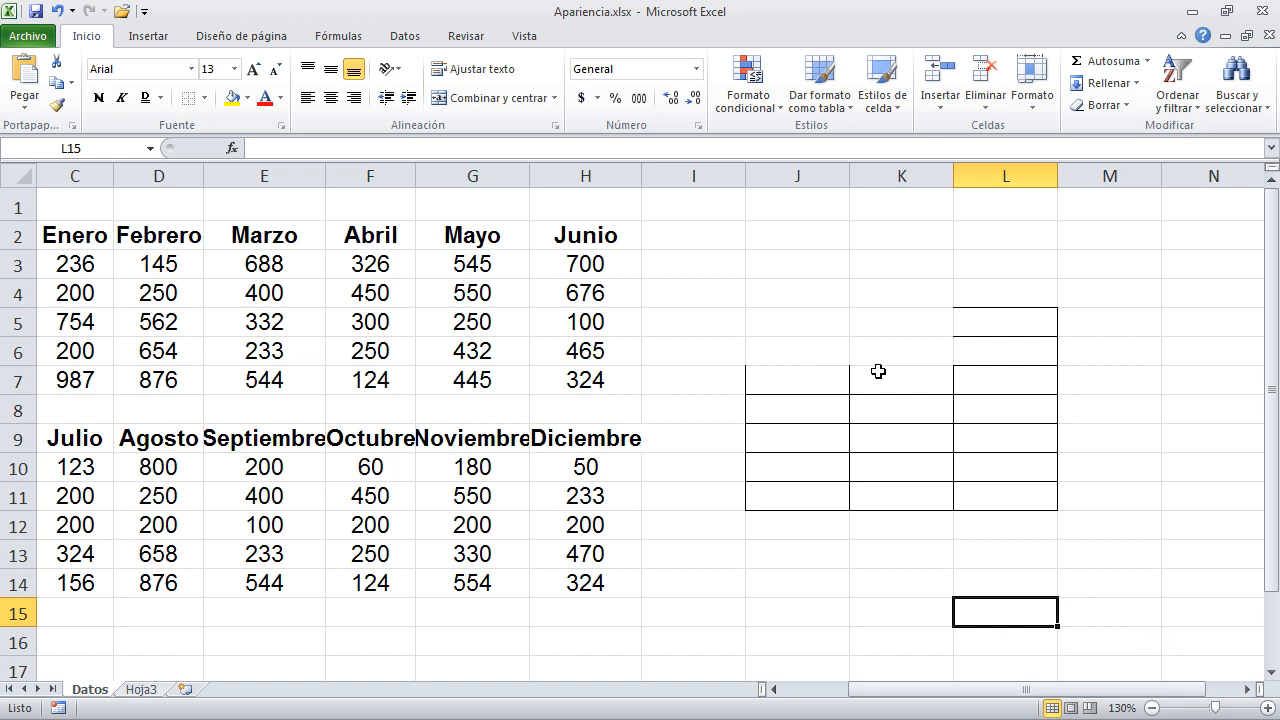
drag(788, 324, 909, 357)
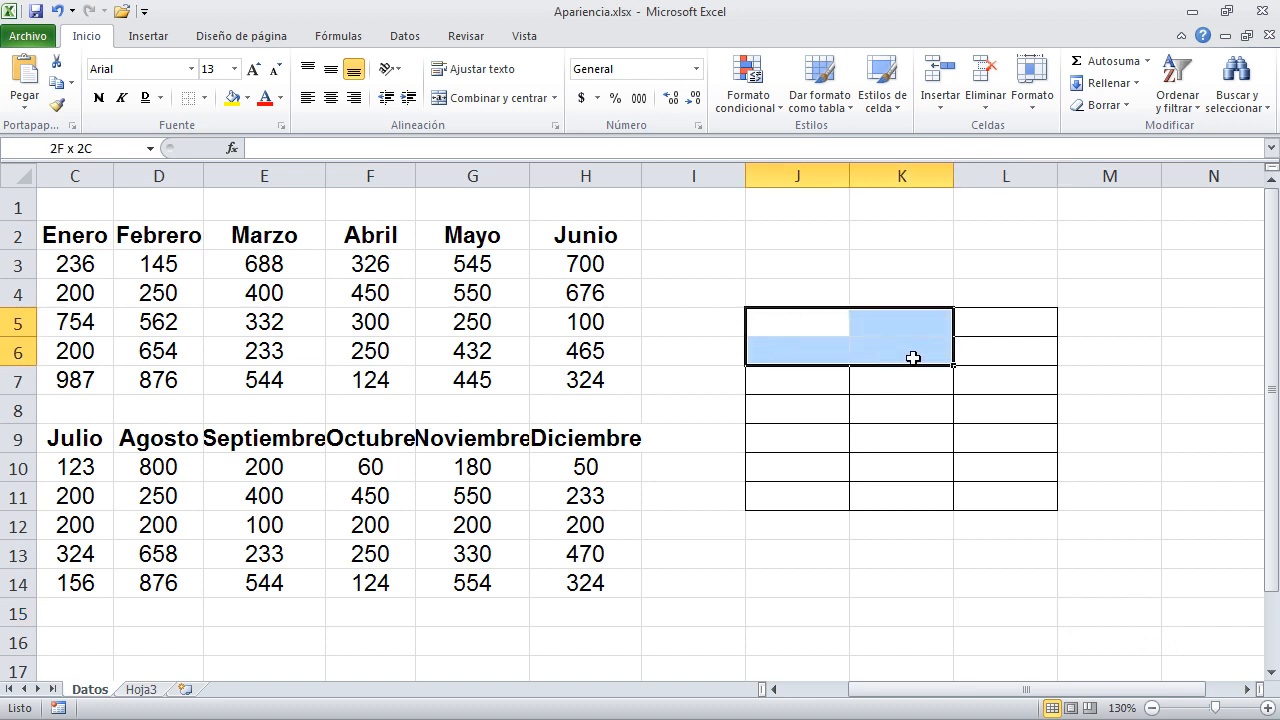
click(940, 610)
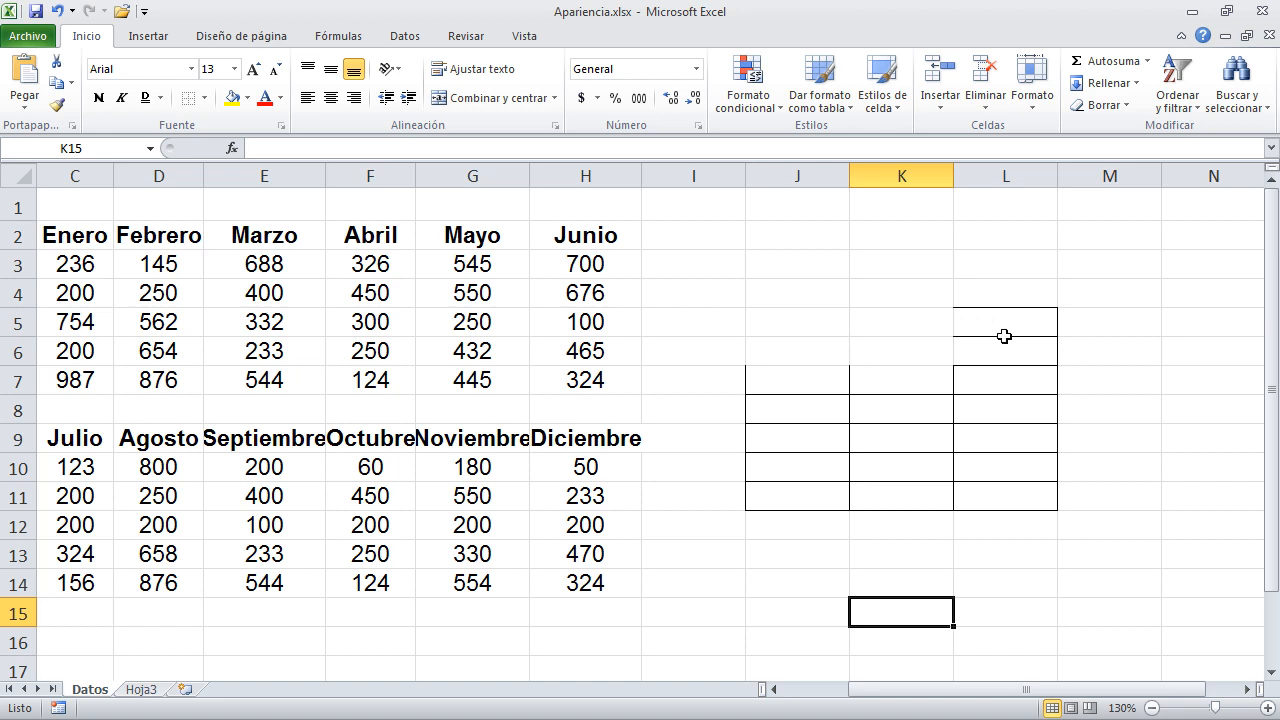
drag(934, 357, 800, 322)
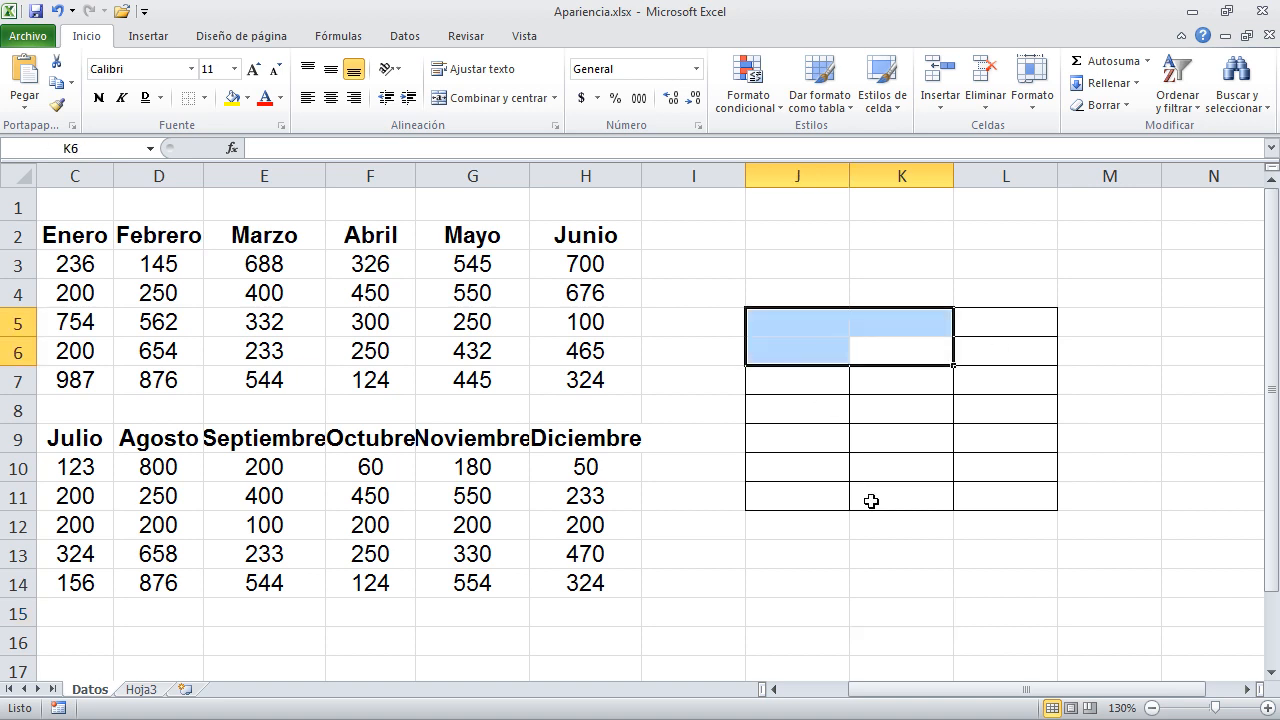
click(923, 596)
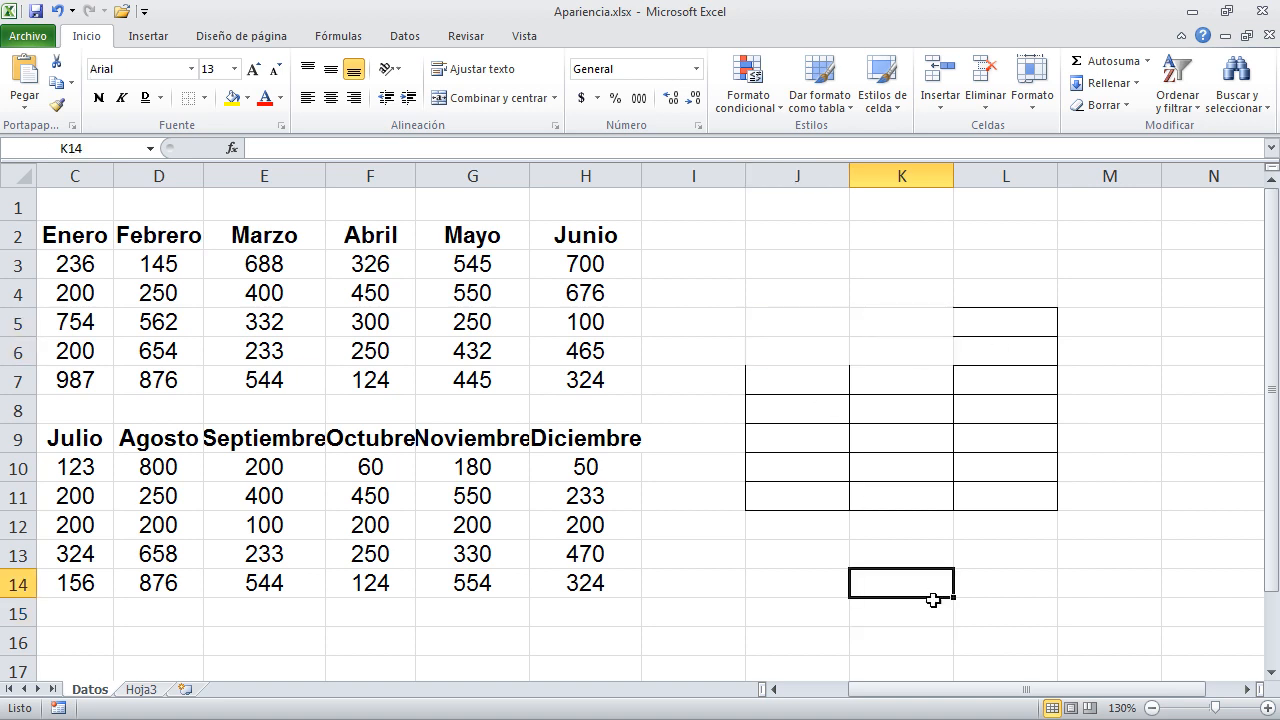
Step: Clear the formatting, including the remaining borders, from the range J4:M12
drag(1106, 531, 780, 290)
click(1100, 105)
click(1141, 152)
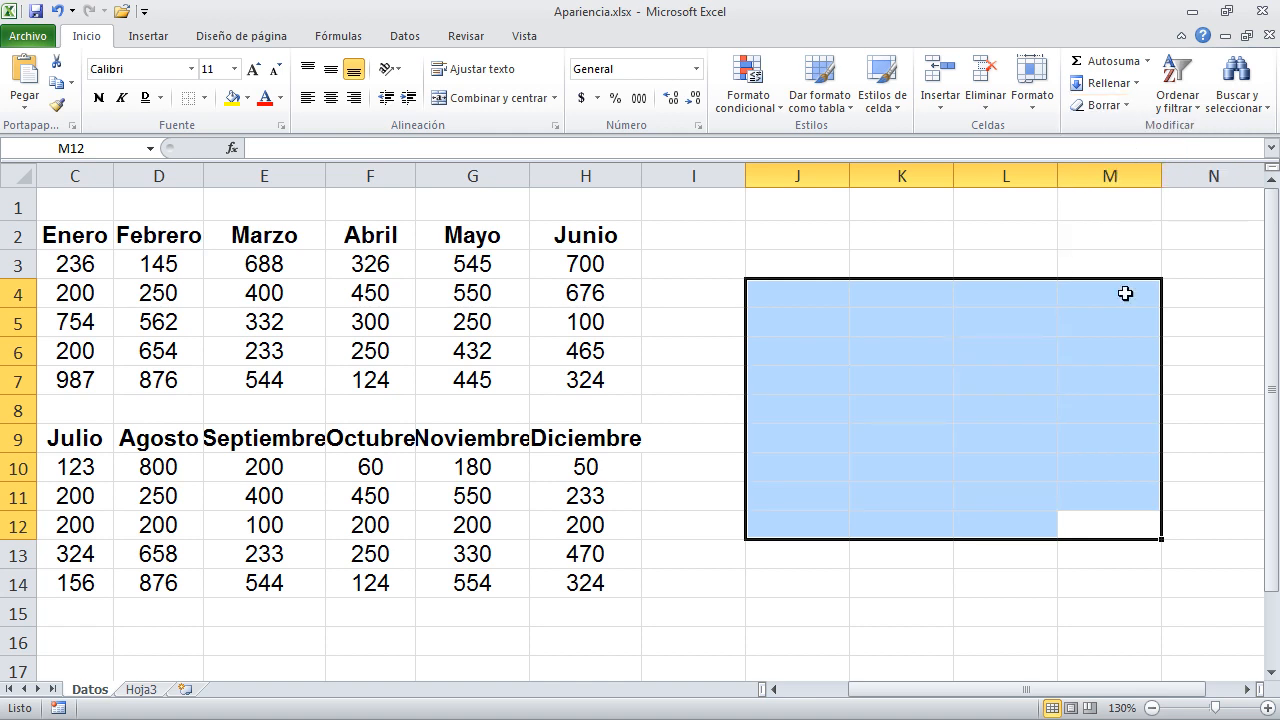
click(1022, 583)
Step: Apply a thick box border around the January to June table in B2:H7 and autofit column B to its contents
drag(1056, 689, 963, 689)
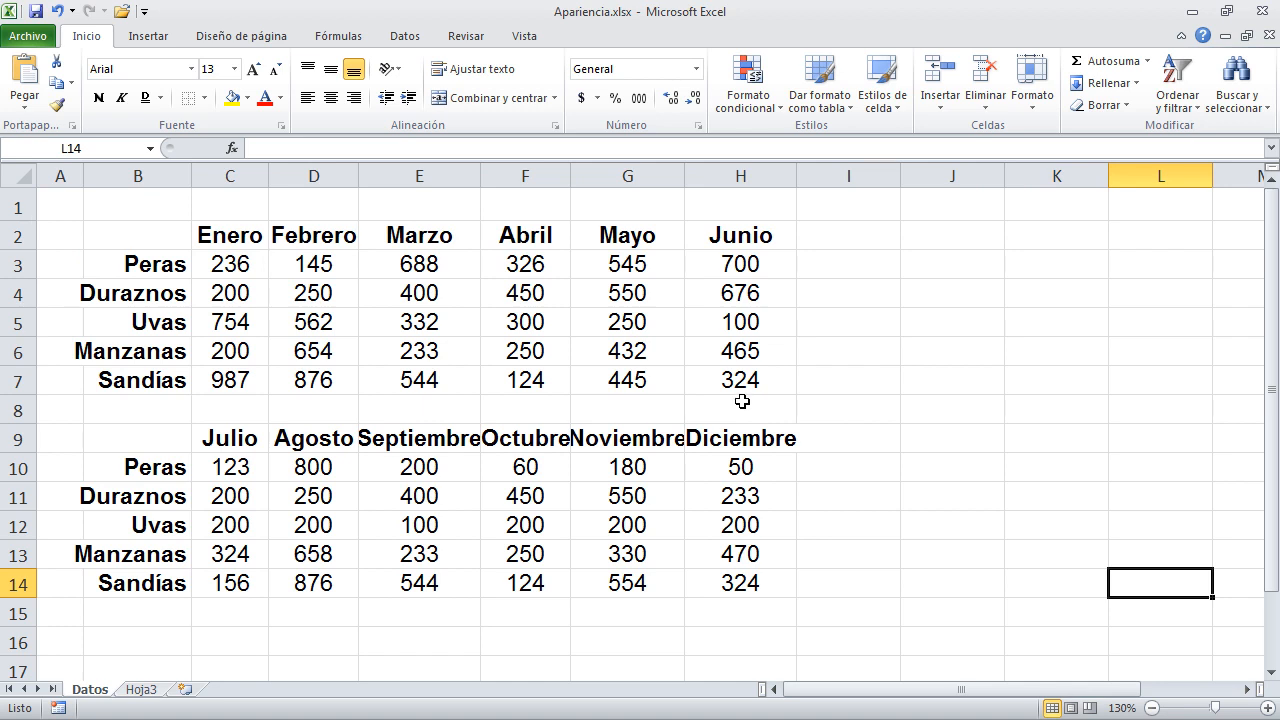
drag(741, 385, 130, 238)
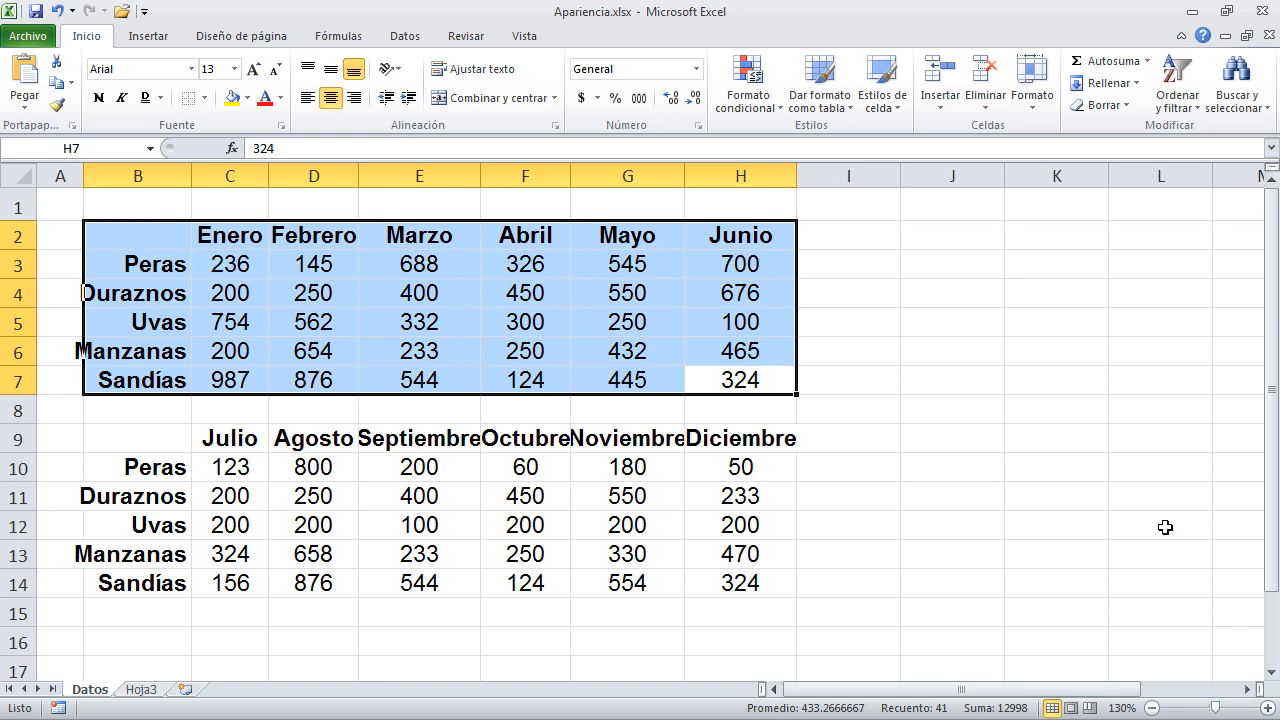
click(204, 98)
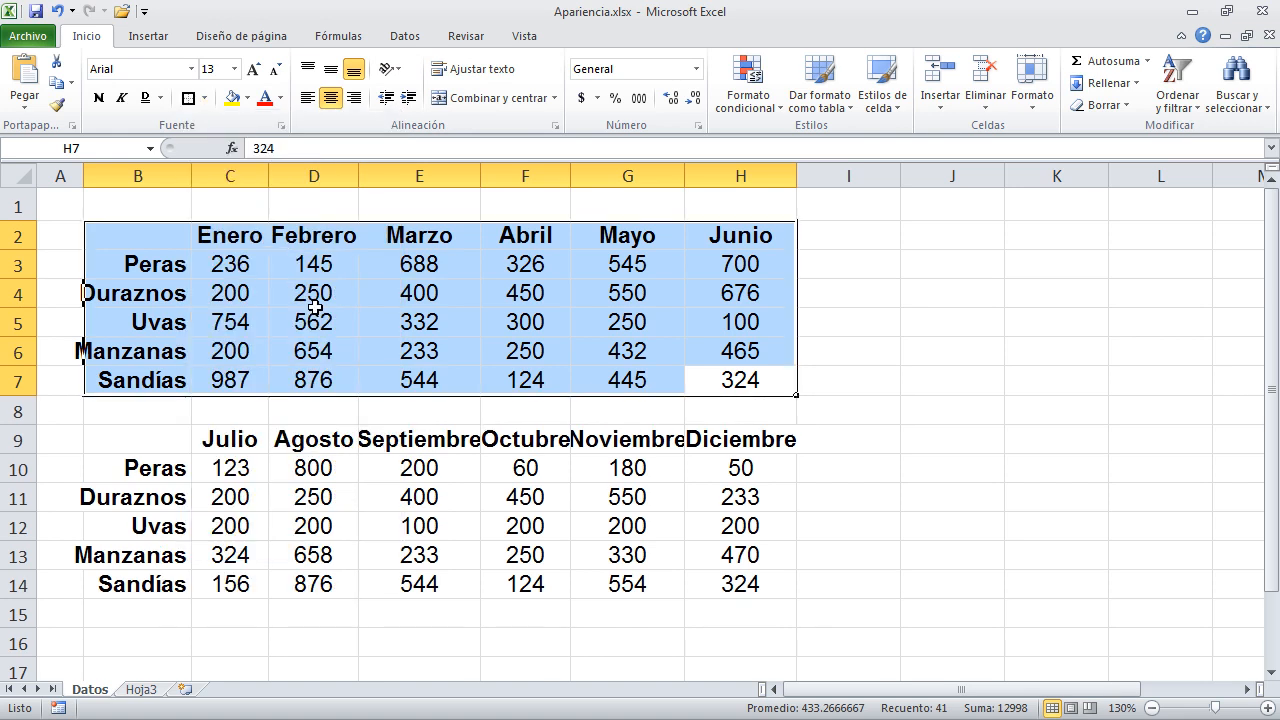
click(316, 305)
click(970, 408)
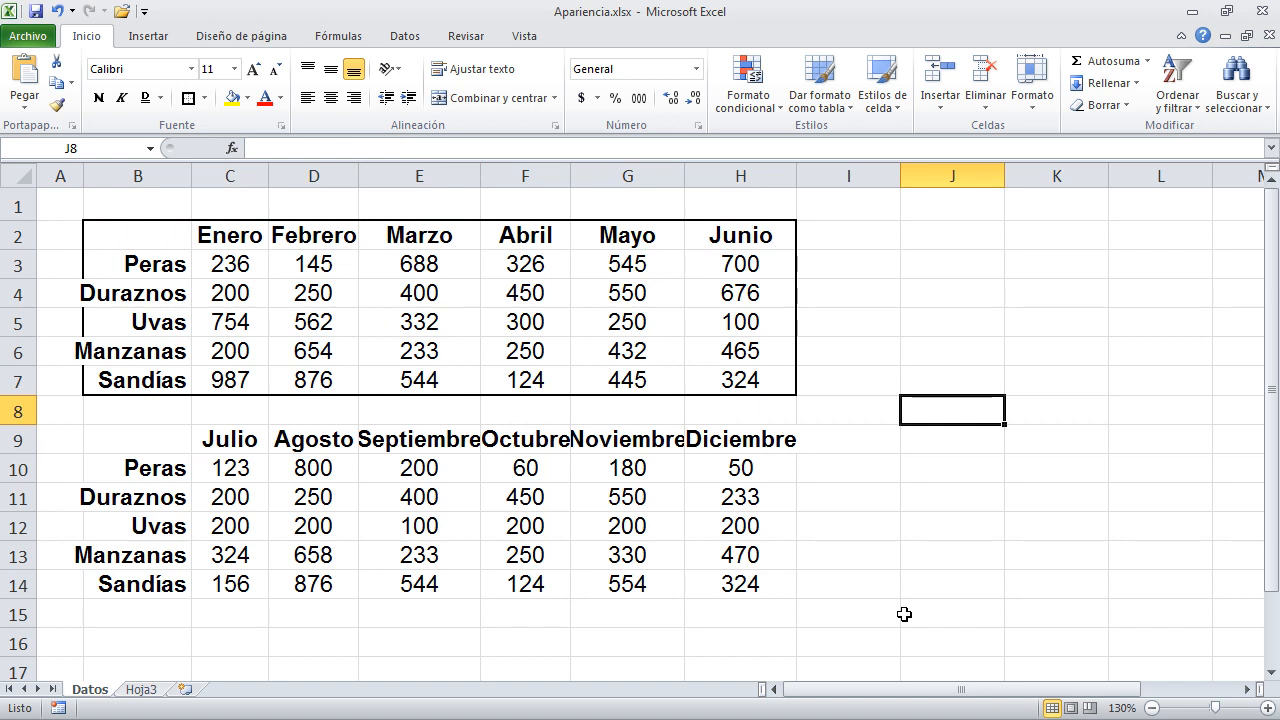
double_click(191, 176)
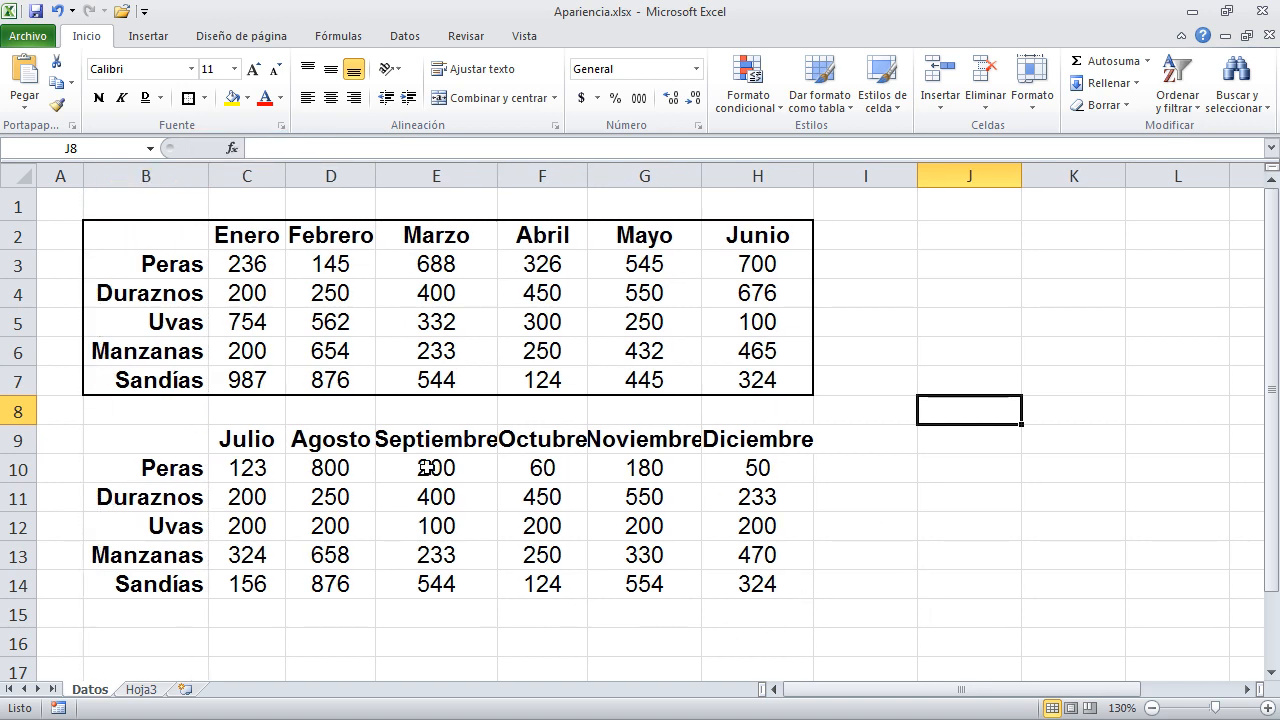
Step: Apply the same thick box border around the July to December table in B9:H14
key(ctrl+Home)
drag(804, 589, 152, 436)
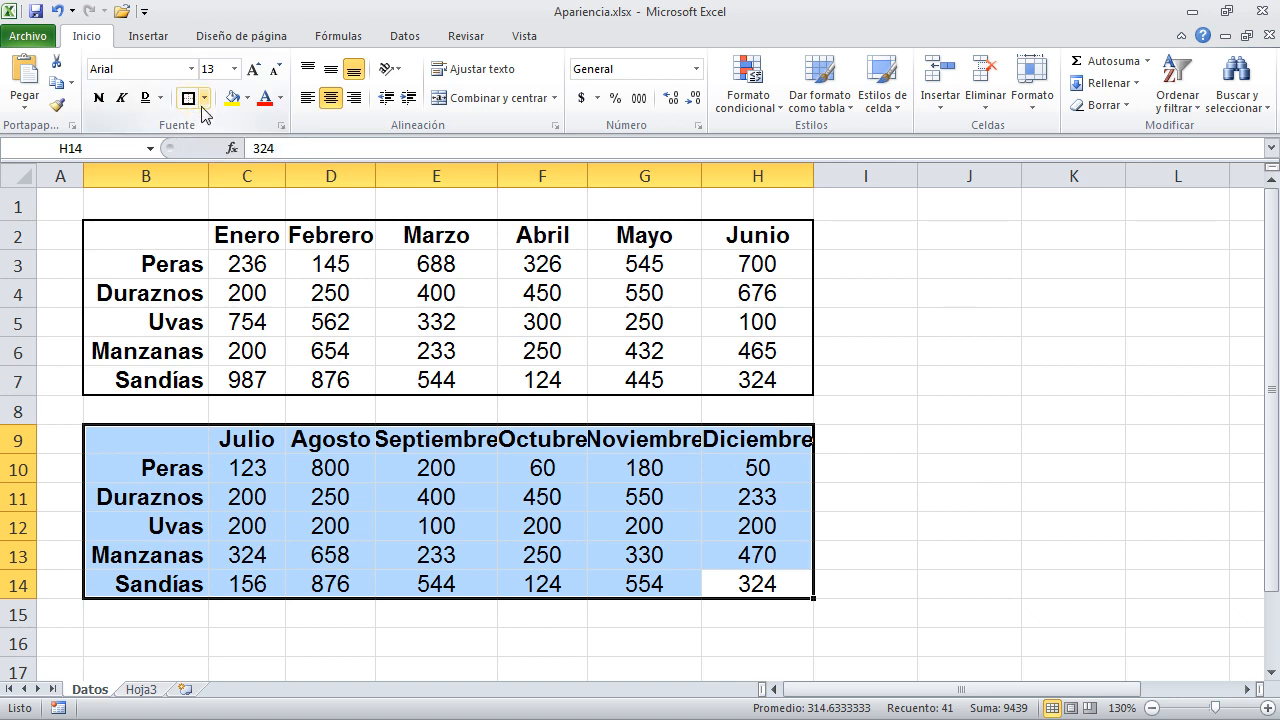
click(204, 98)
click(208, 104)
click(190, 104)
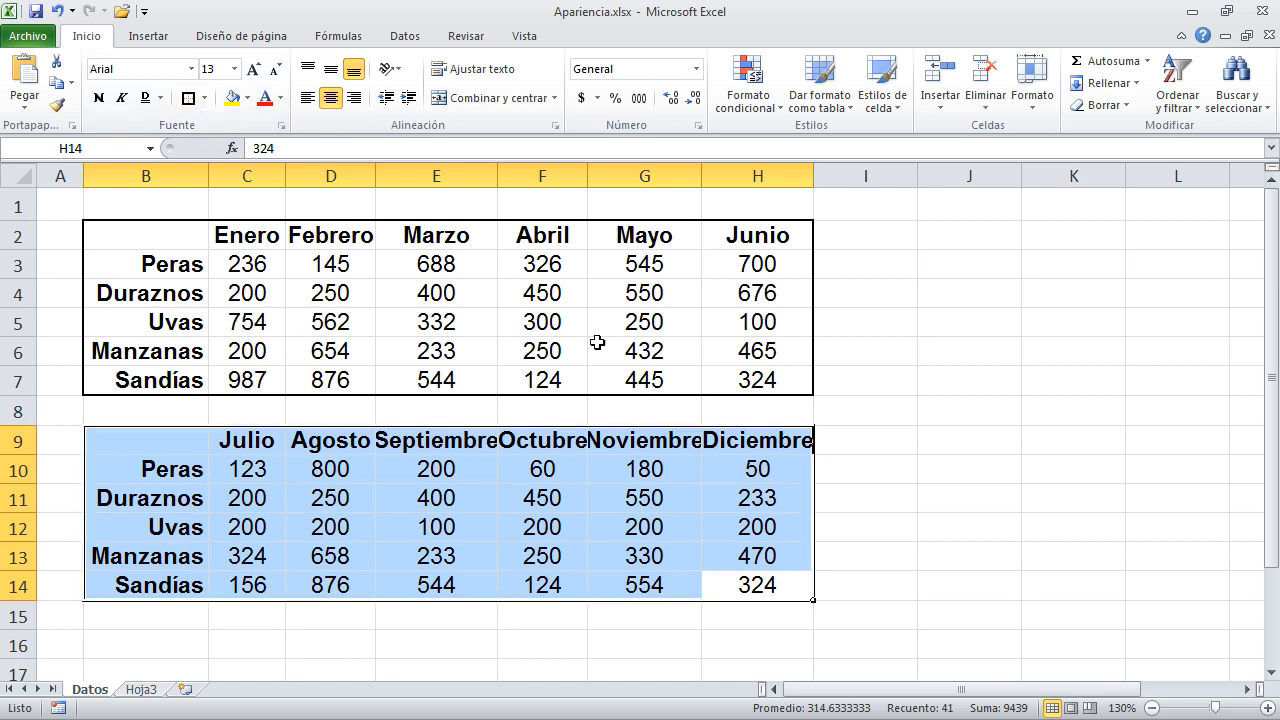
drag(900, 451, 952, 457)
click(978, 321)
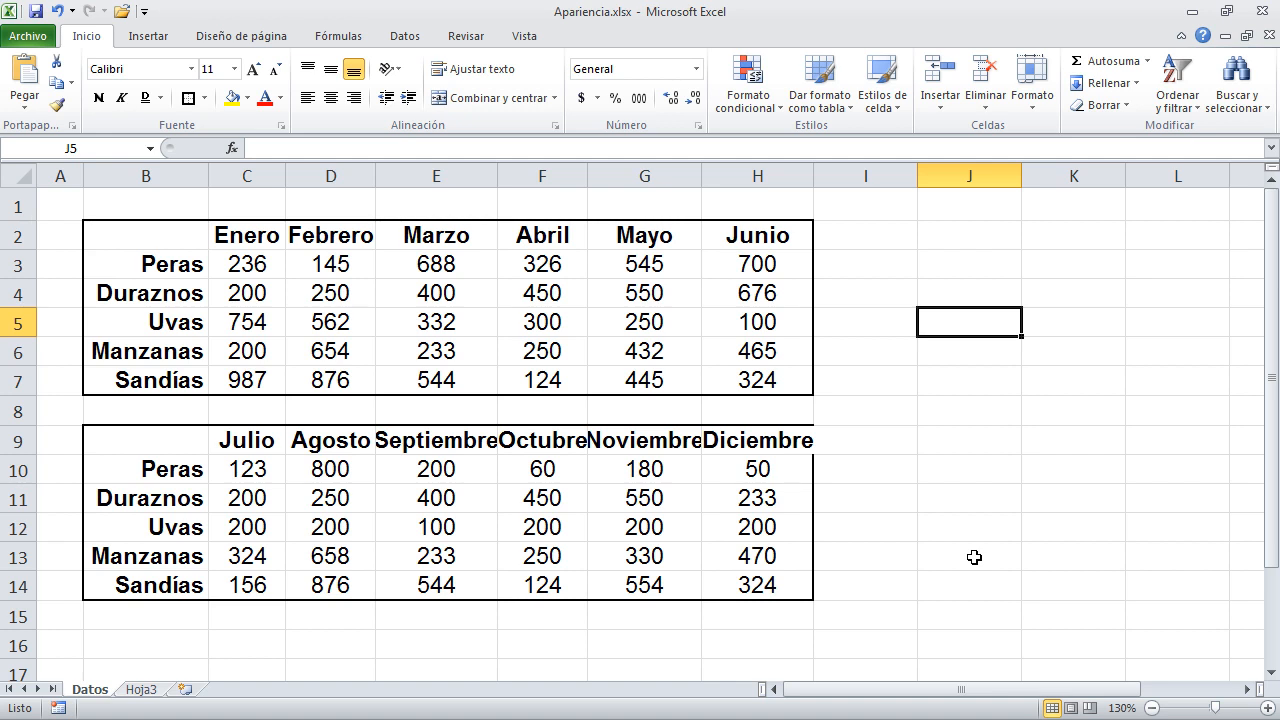
Step: Autofit the widths of columns D through H so the month headings fit inside their cells
double_click(815, 175)
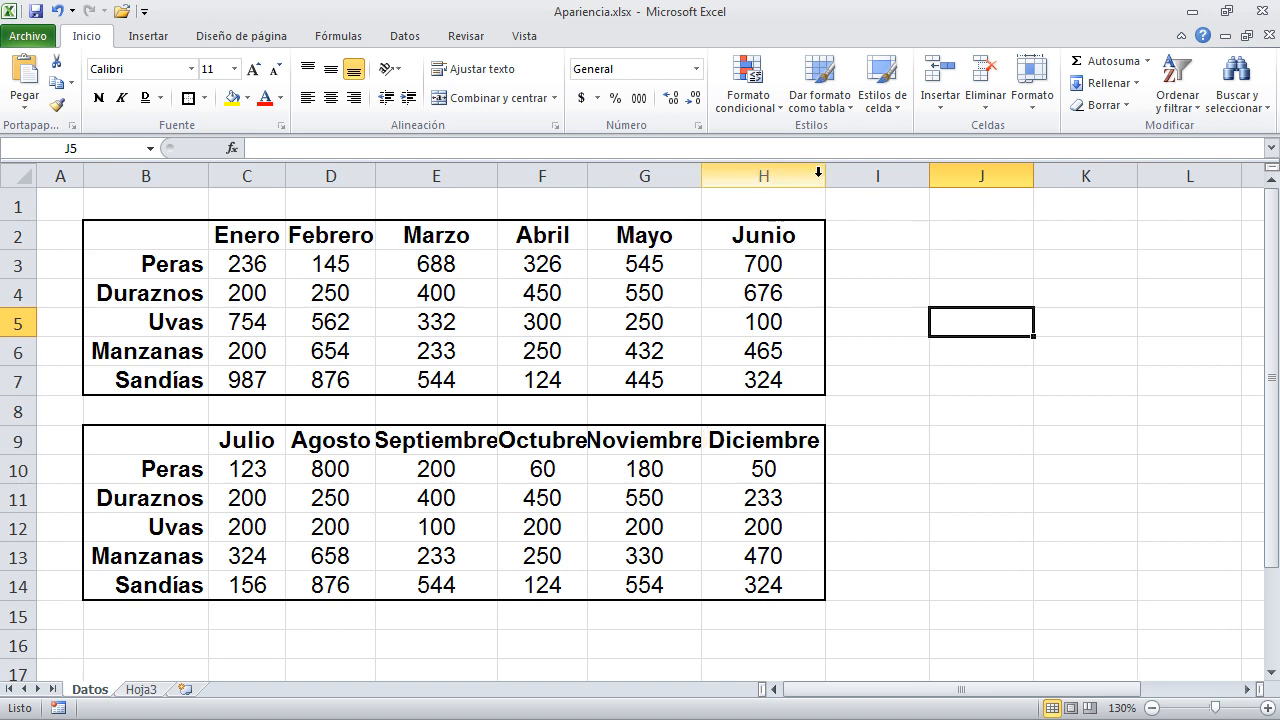
double_click(701, 176)
double_click(587, 176)
double_click(497, 176)
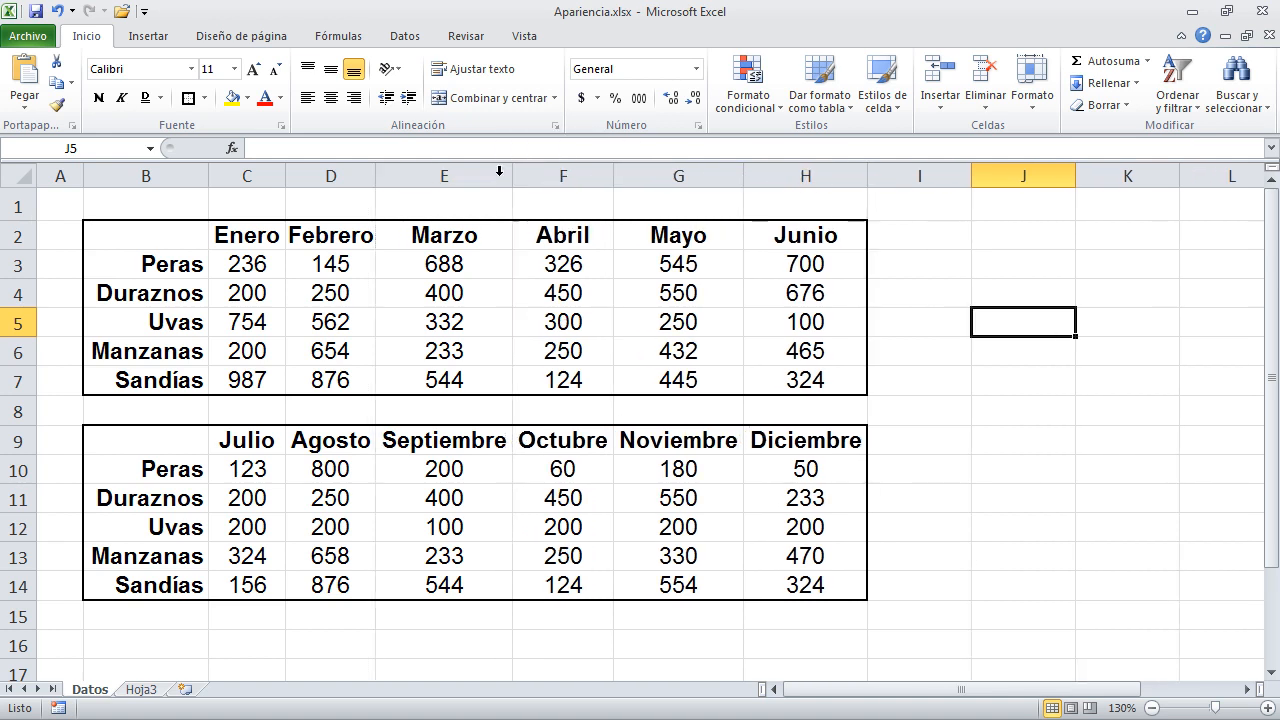
double_click(375, 176)
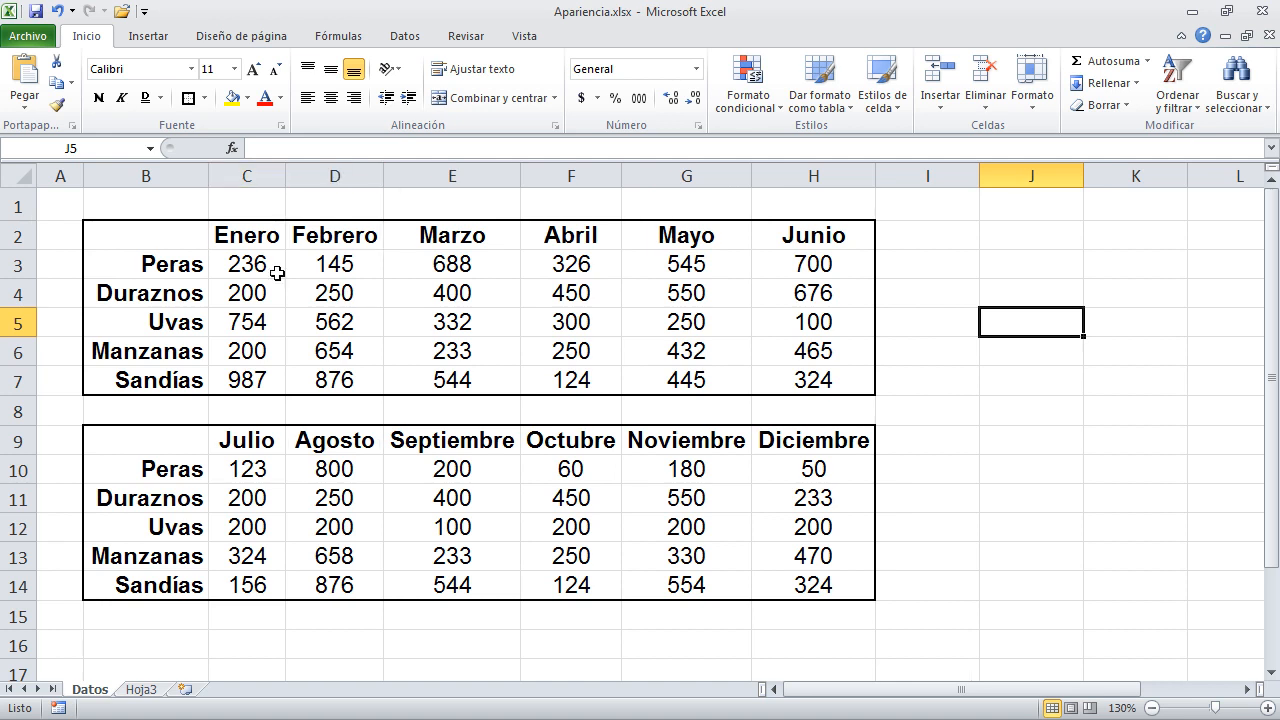
Step: Apply all borders, inside and outside, to the January to June table in B2:H7
drag(200, 238, 840, 380)
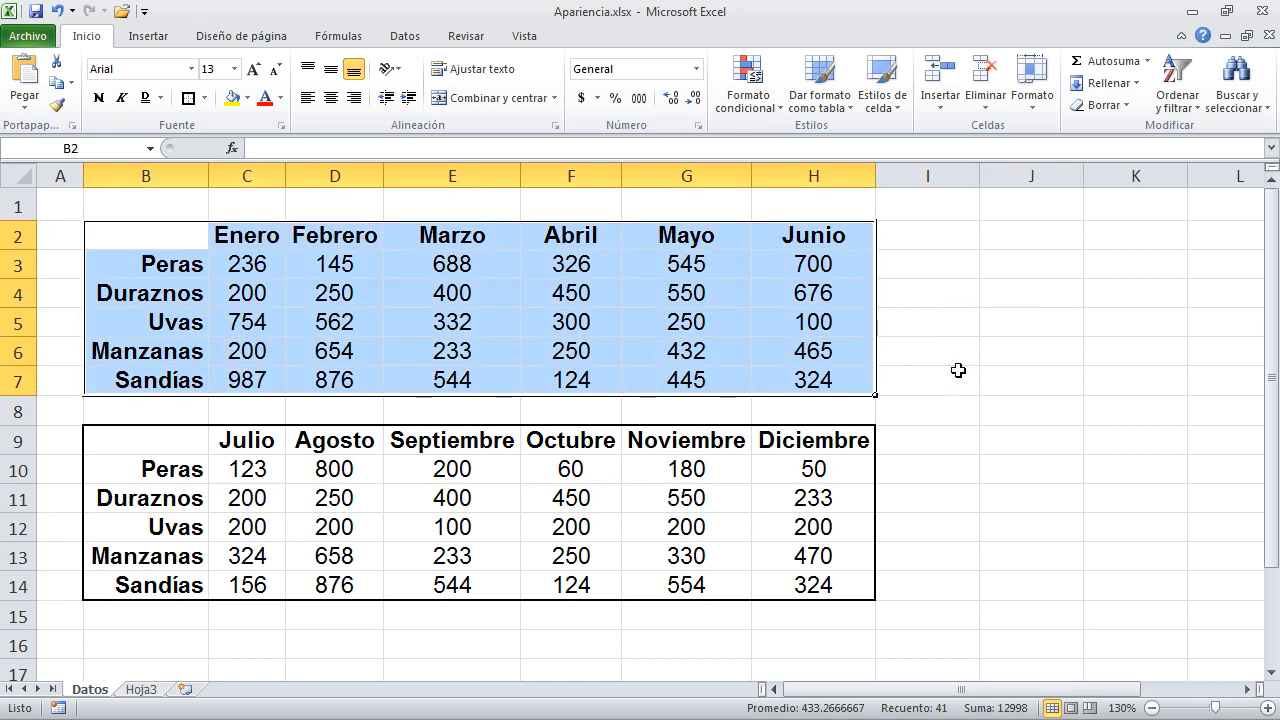
click(205, 98)
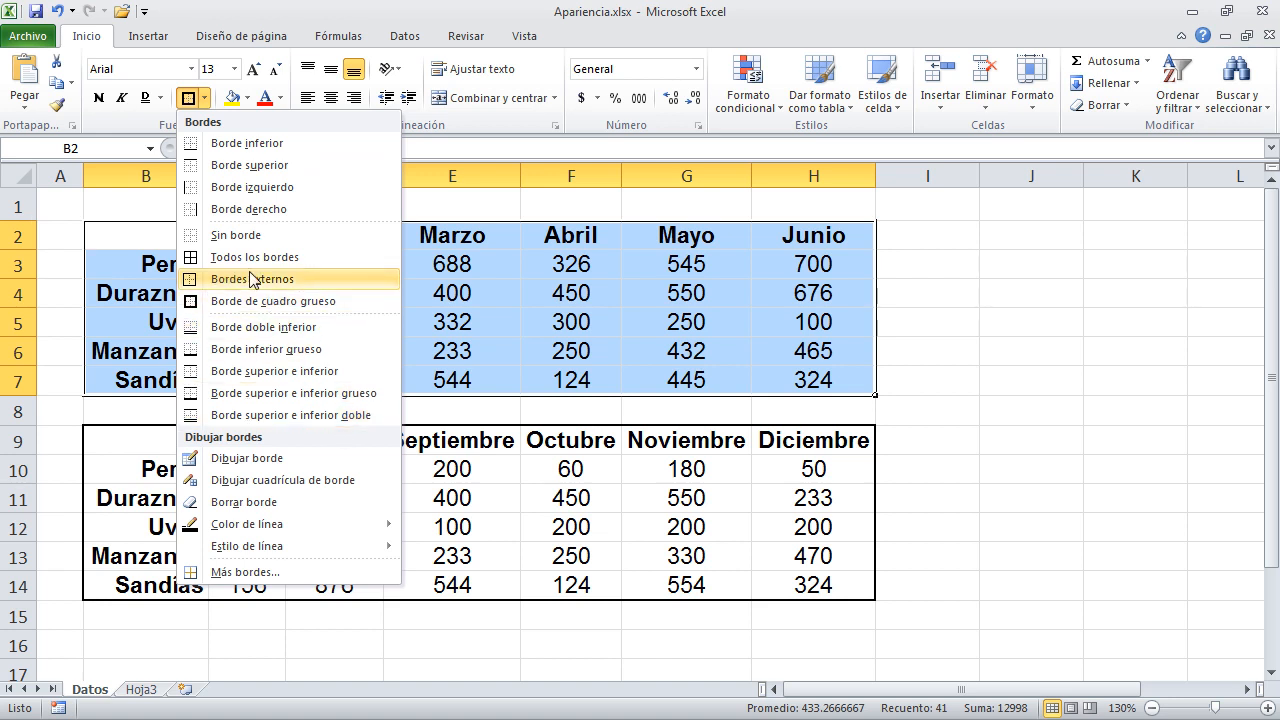
click(283, 259)
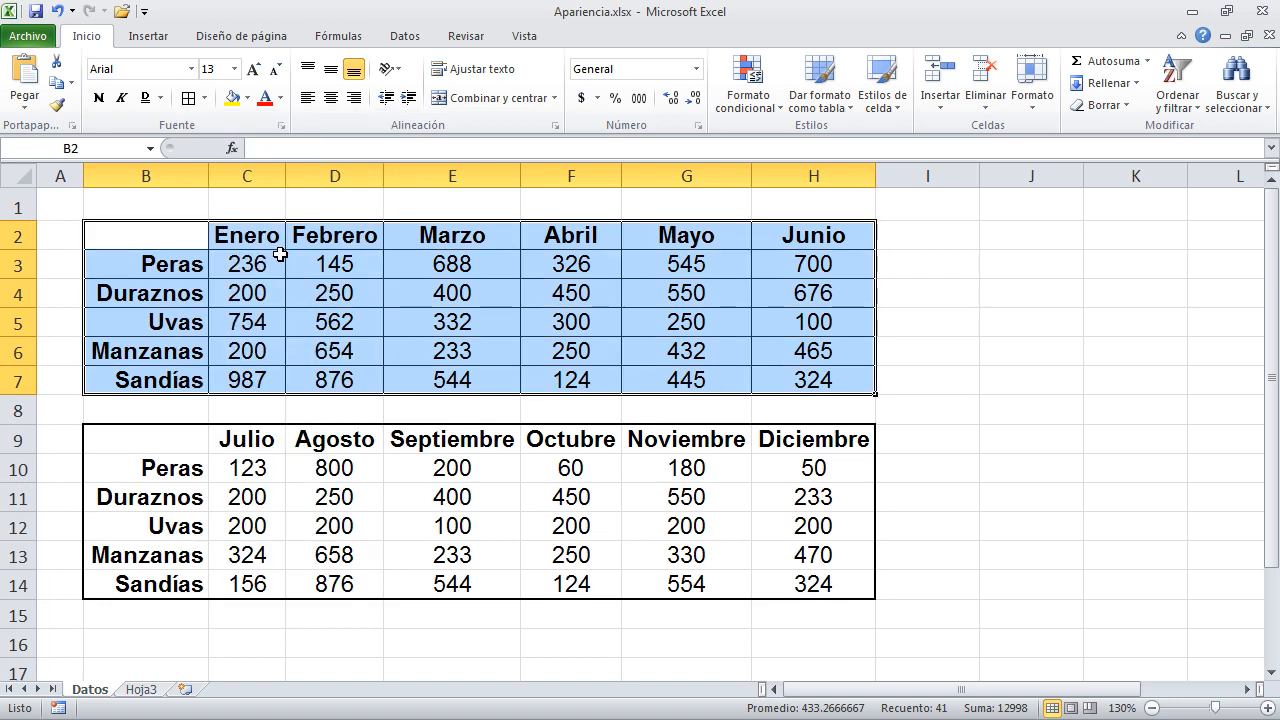
click(994, 376)
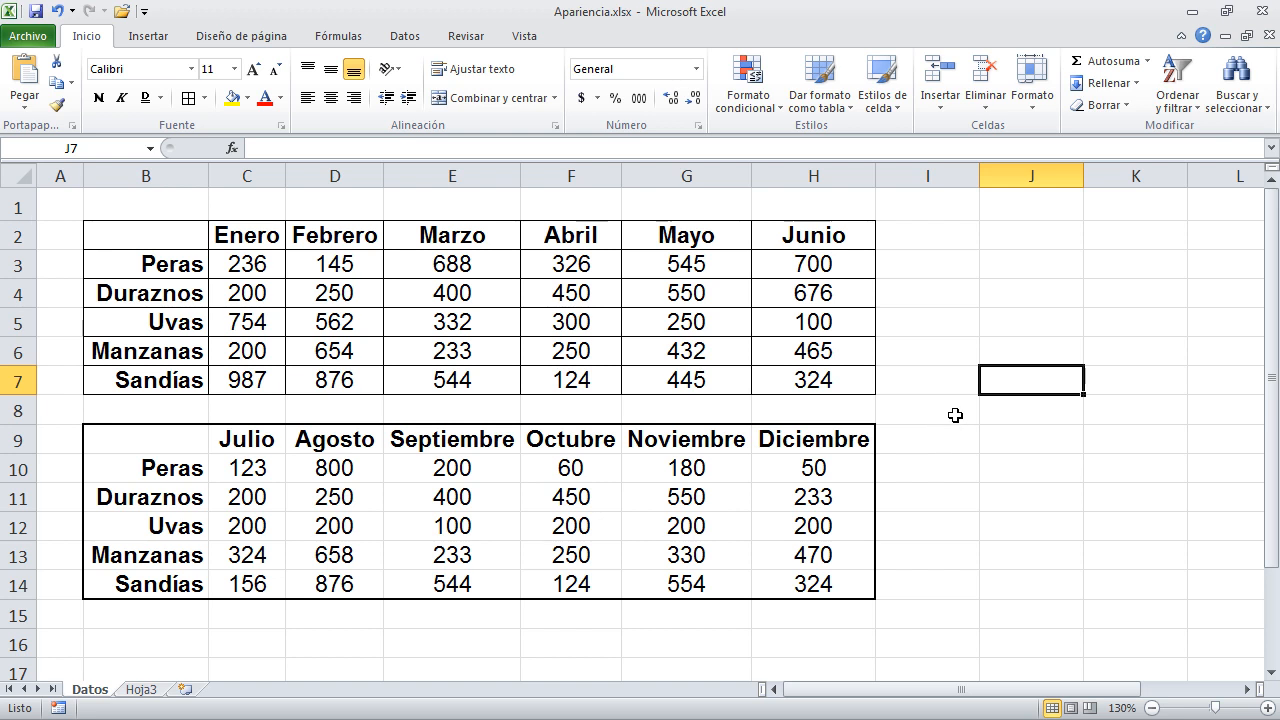
Step: Add a thick box border around the outside of the range B2:H7, over its thin gridded borders
drag(824, 380, 137, 240)
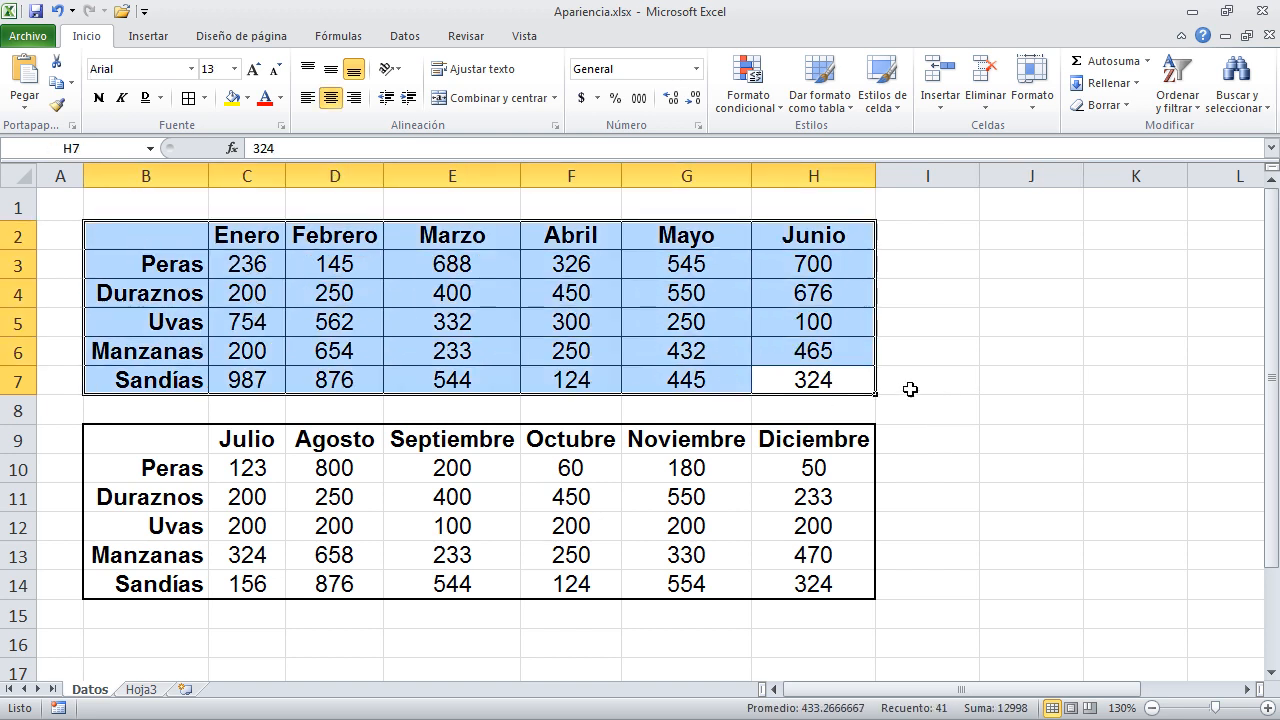
click(205, 98)
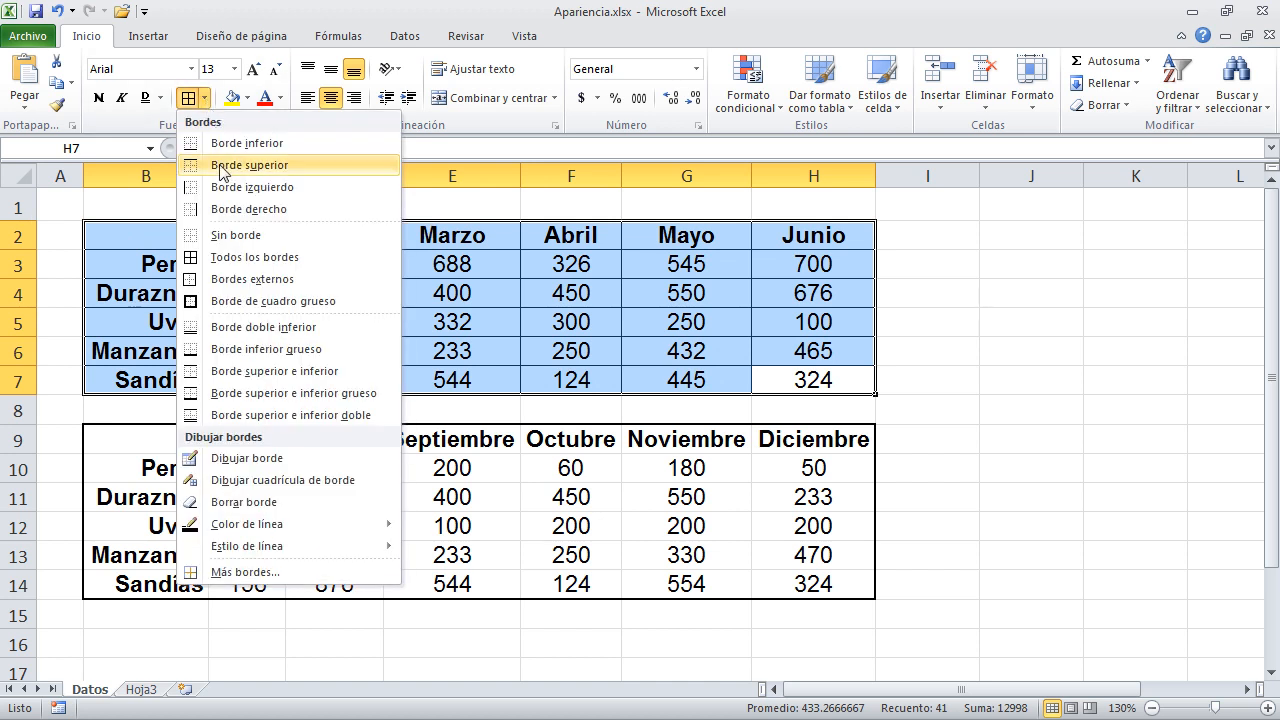
click(230, 303)
click(1060, 418)
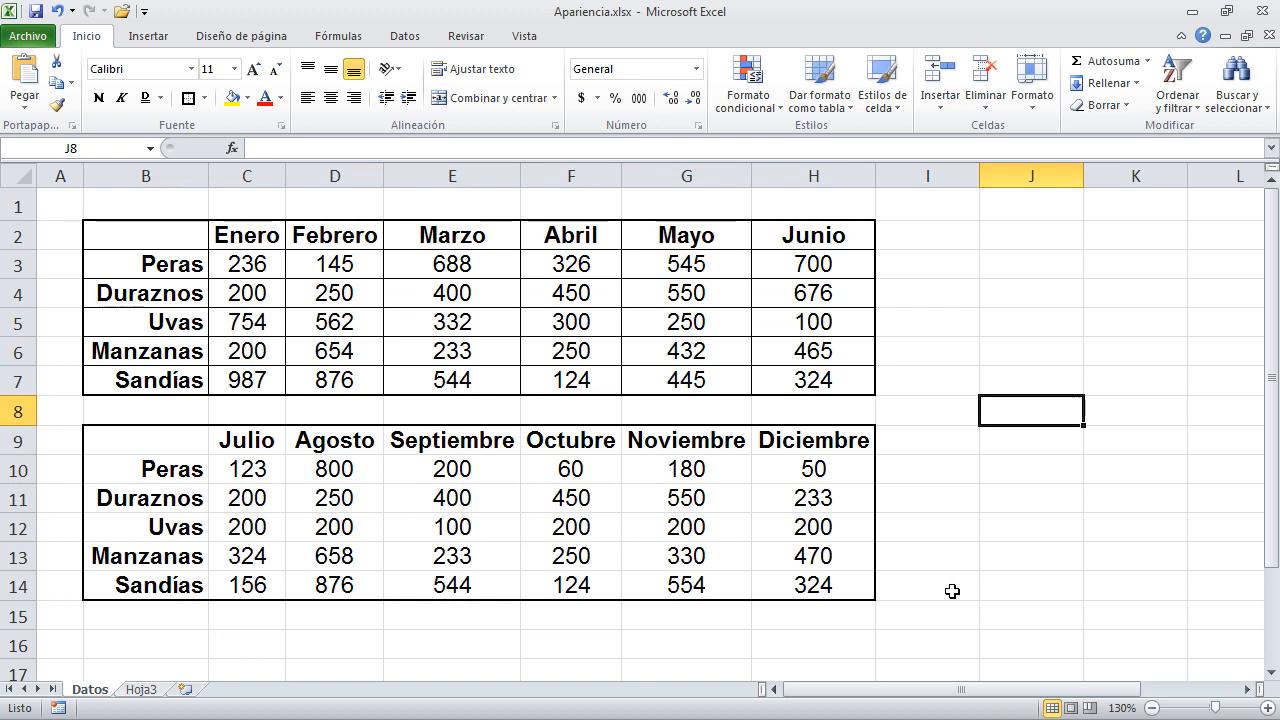
Step: Apply all borders to the July to December table in B9:H14, with a thick box border around its outside
drag(851, 592, 134, 443)
click(204, 98)
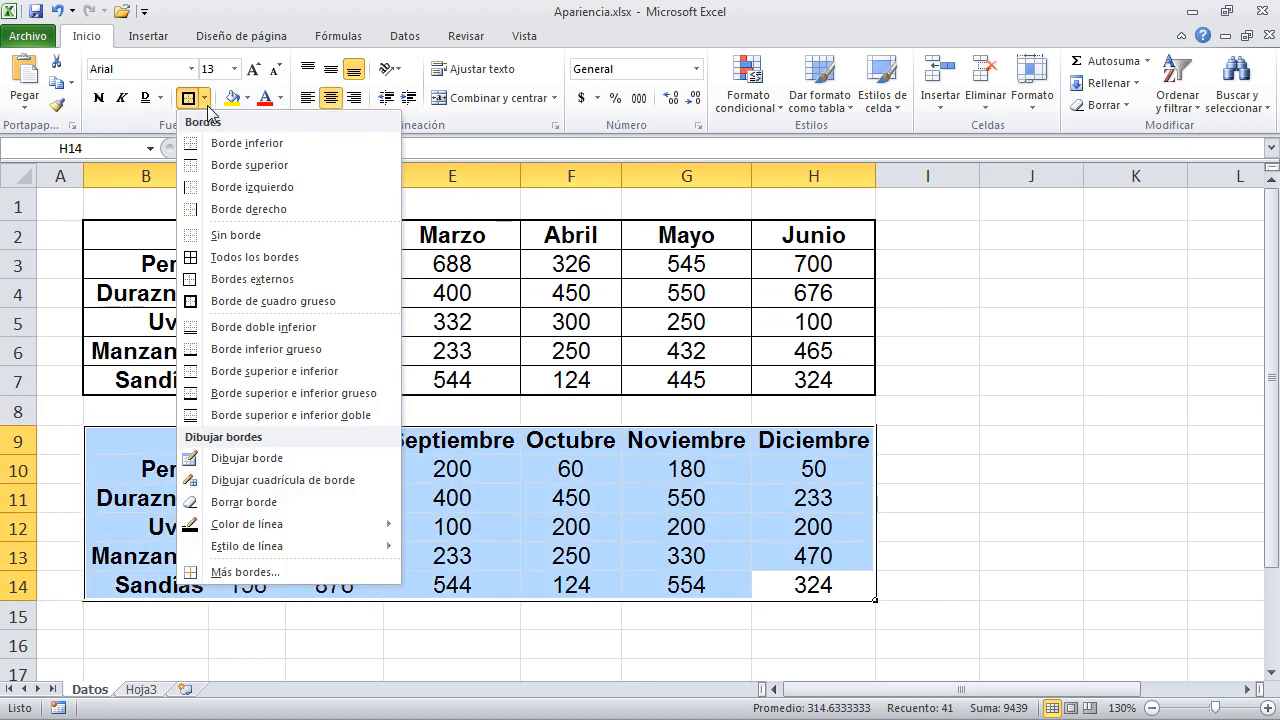
click(200, 257)
click(204, 98)
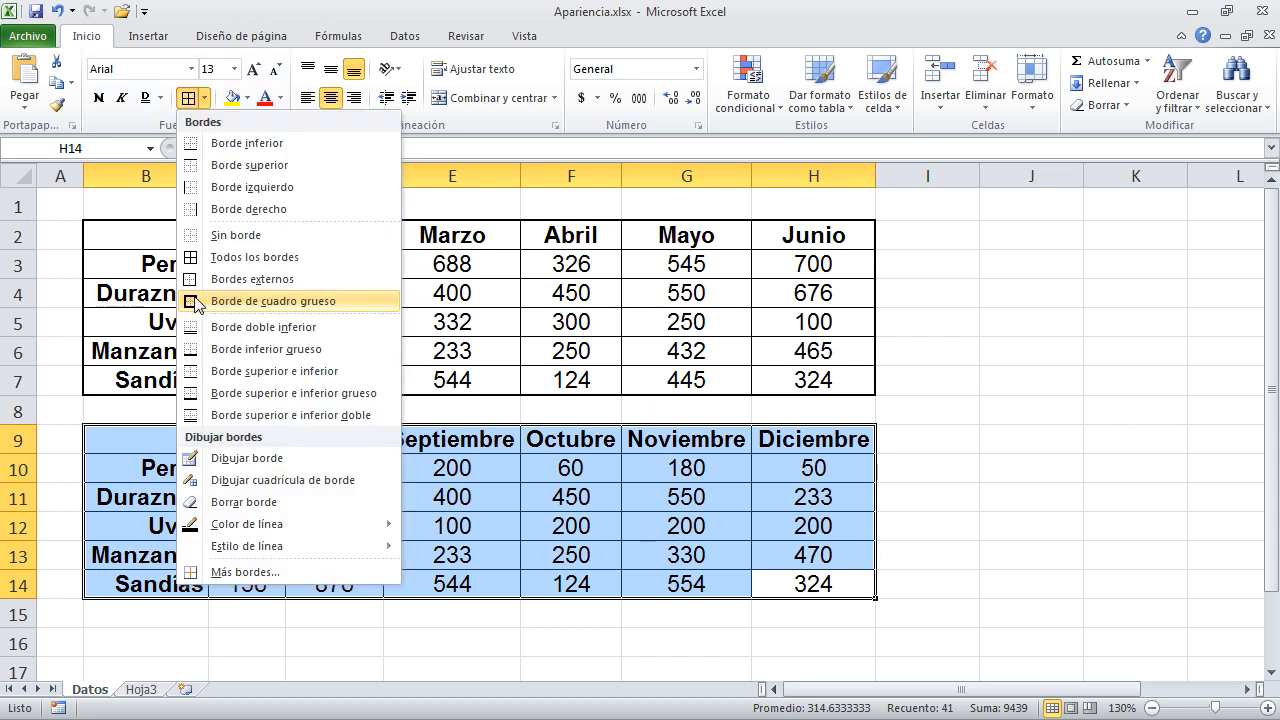
click(196, 301)
click(1108, 482)
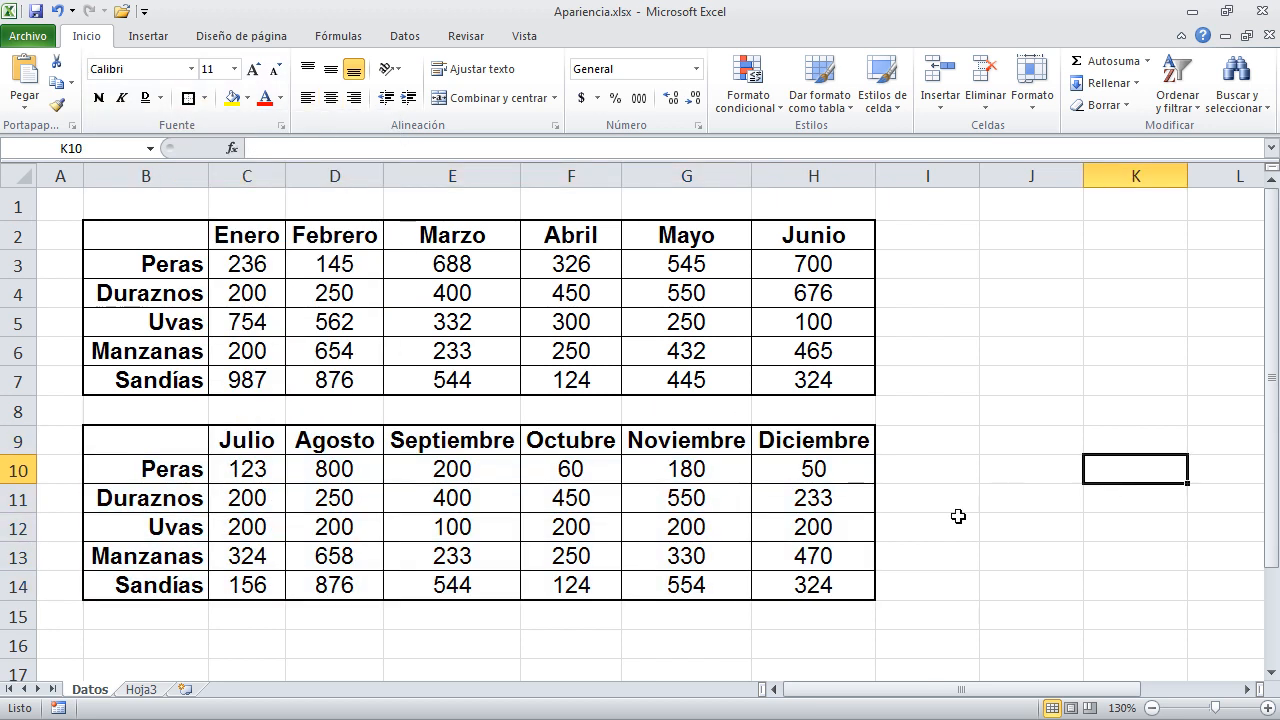
Step: Remove the top and left borders from the two empty corner cells B9 and B2 together
click(172, 440)
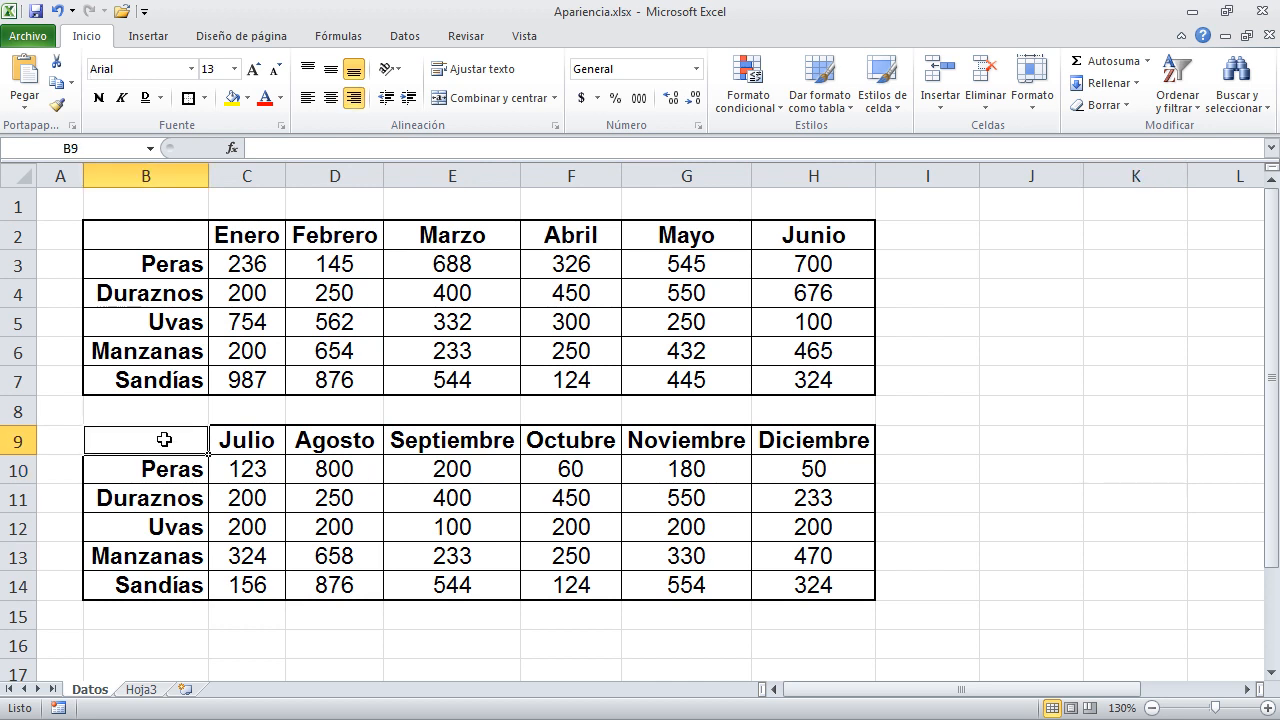
ctrl+click(172, 238)
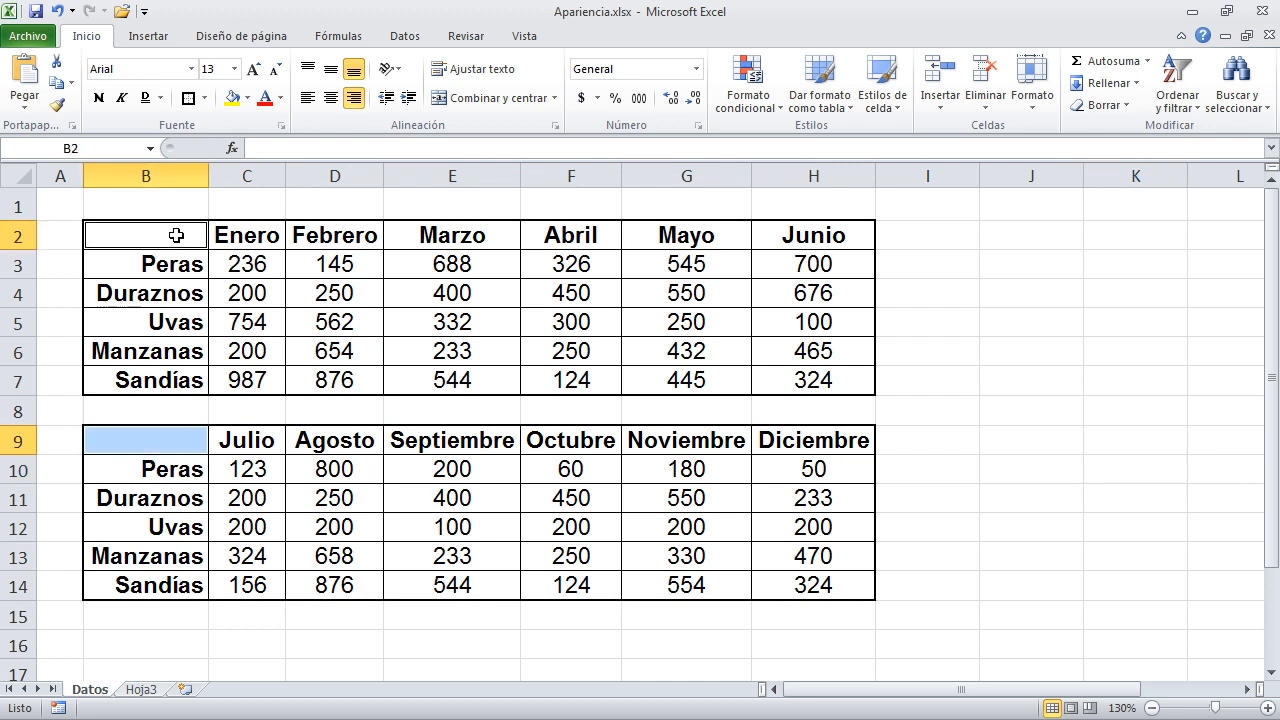
click(204, 98)
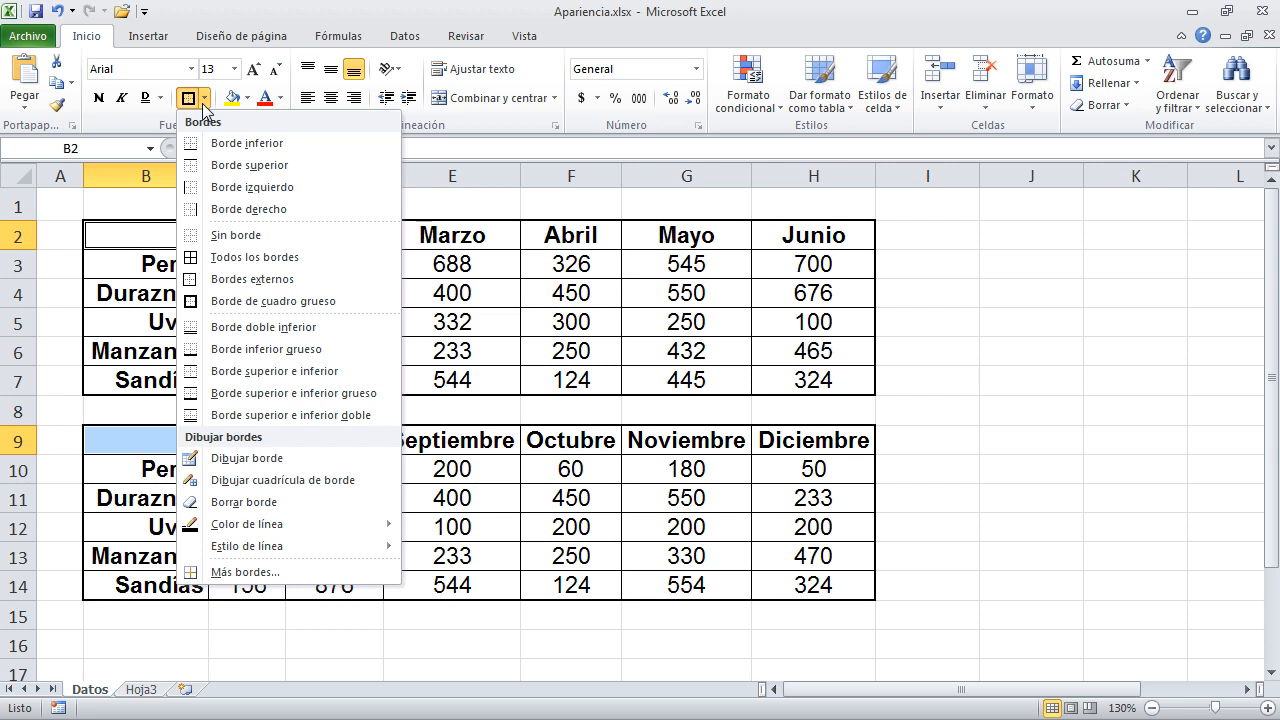
click(288, 579)
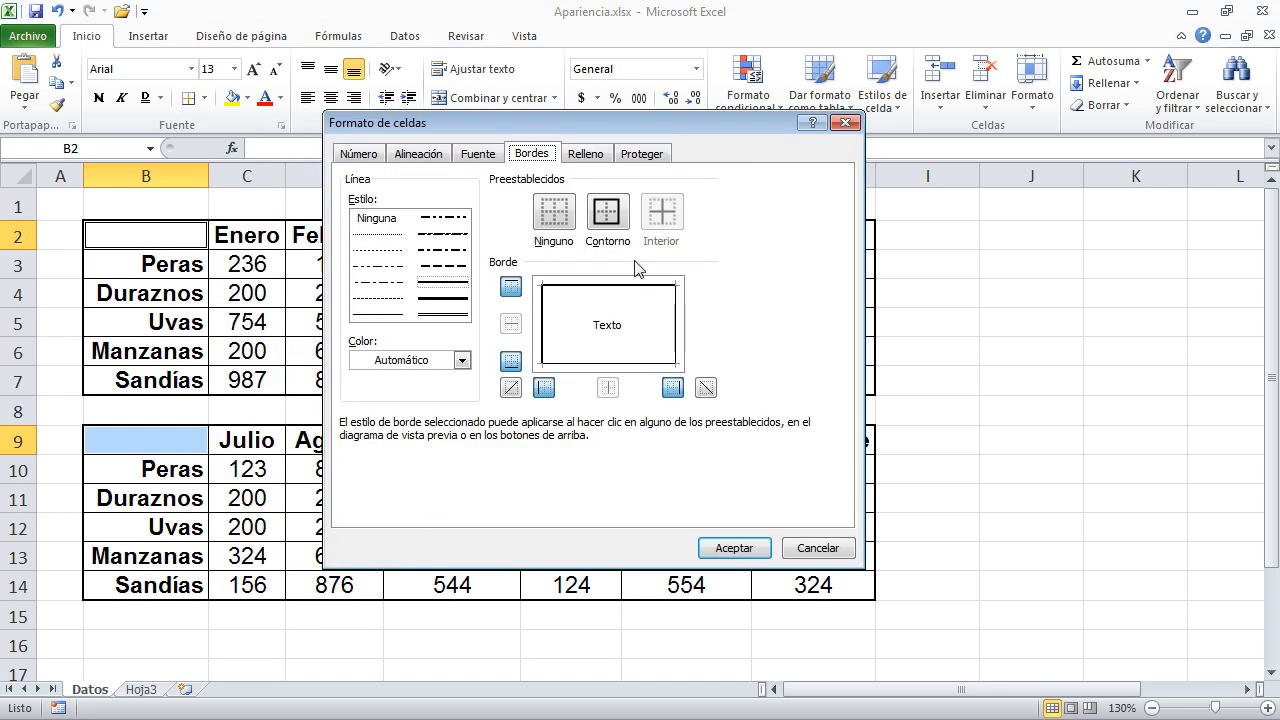
drag(566, 131, 883, 158)
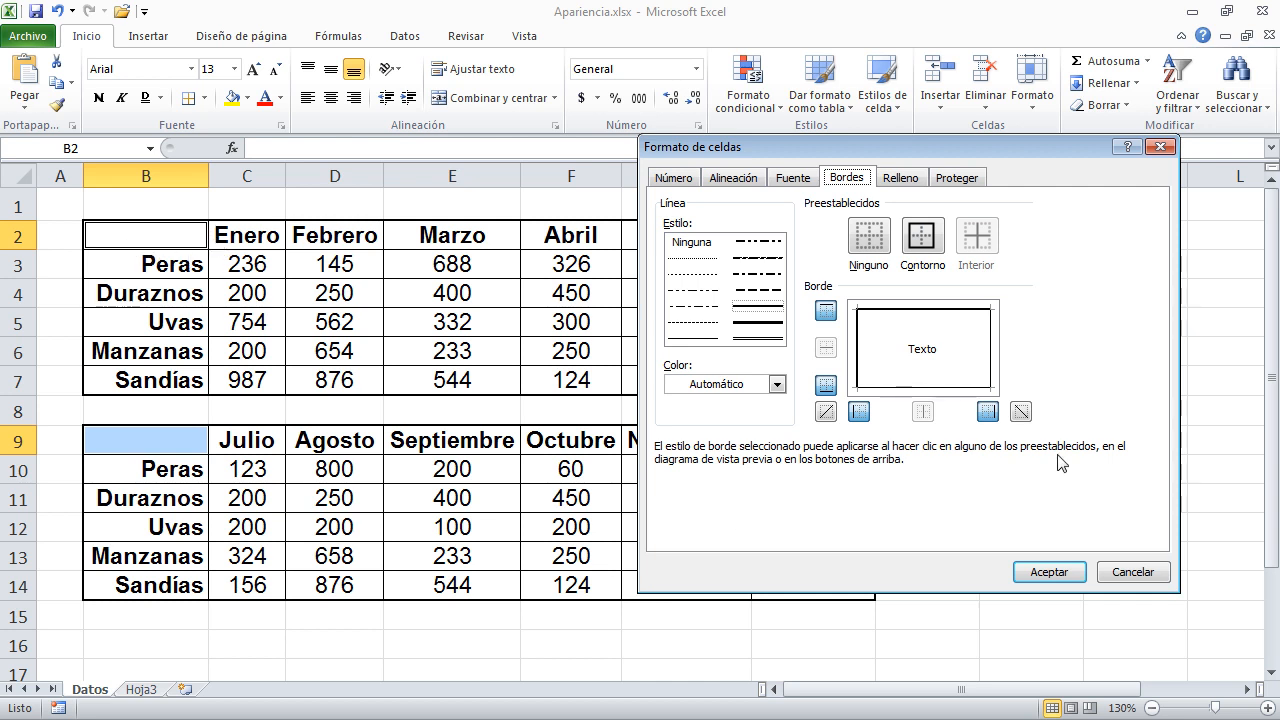
click(923, 311)
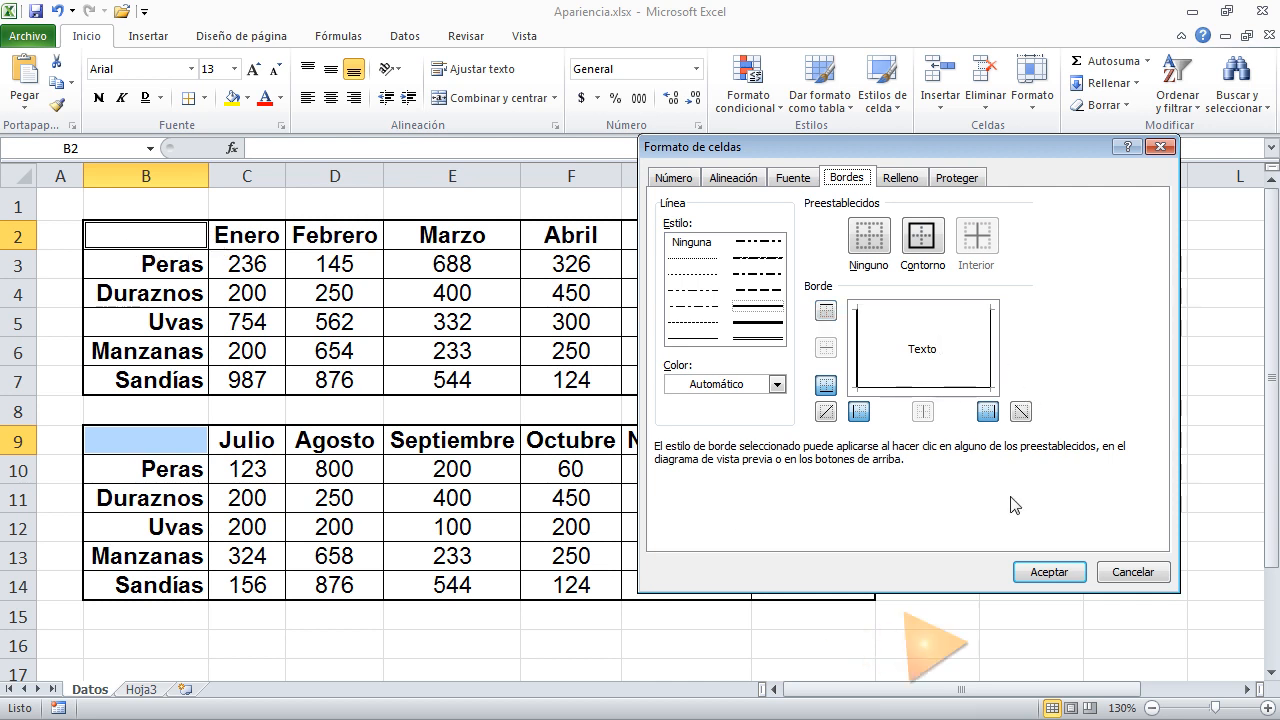
click(858, 345)
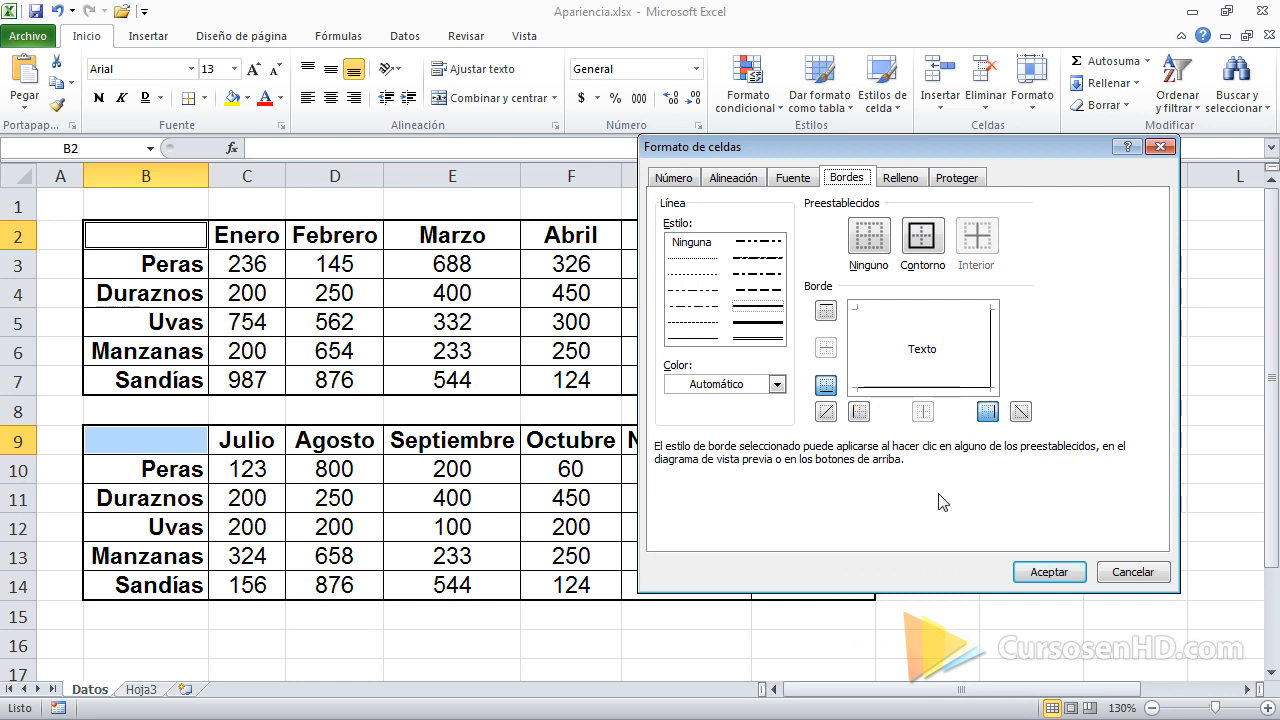
click(920, 312)
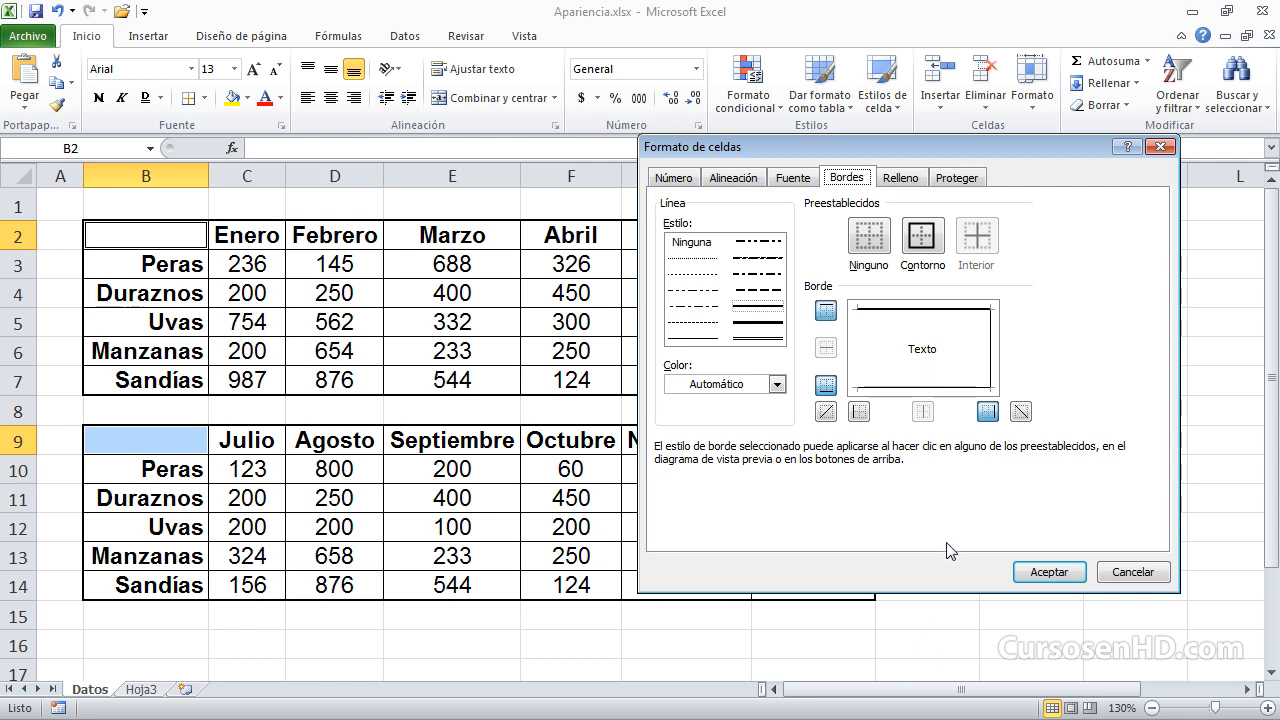
click(934, 314)
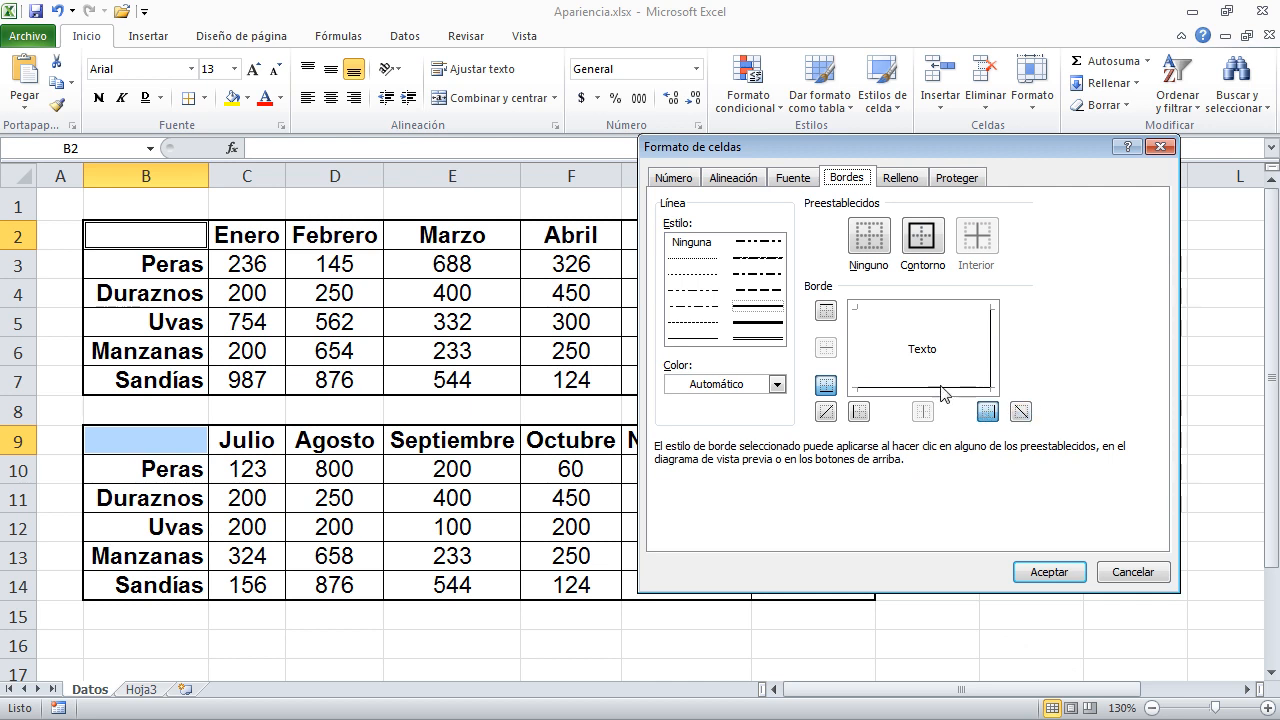
click(1062, 576)
click(1050, 490)
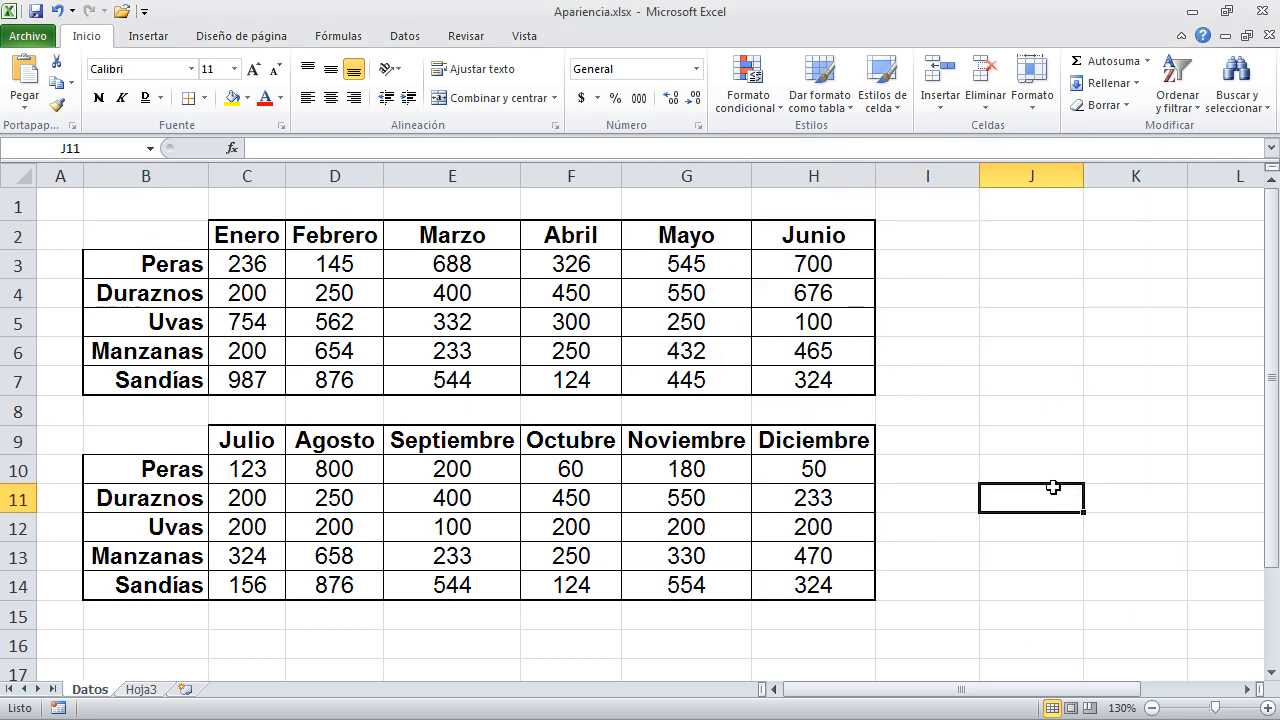
Step: Undo the border removal on the corner cells B2 and B9
click(168, 231)
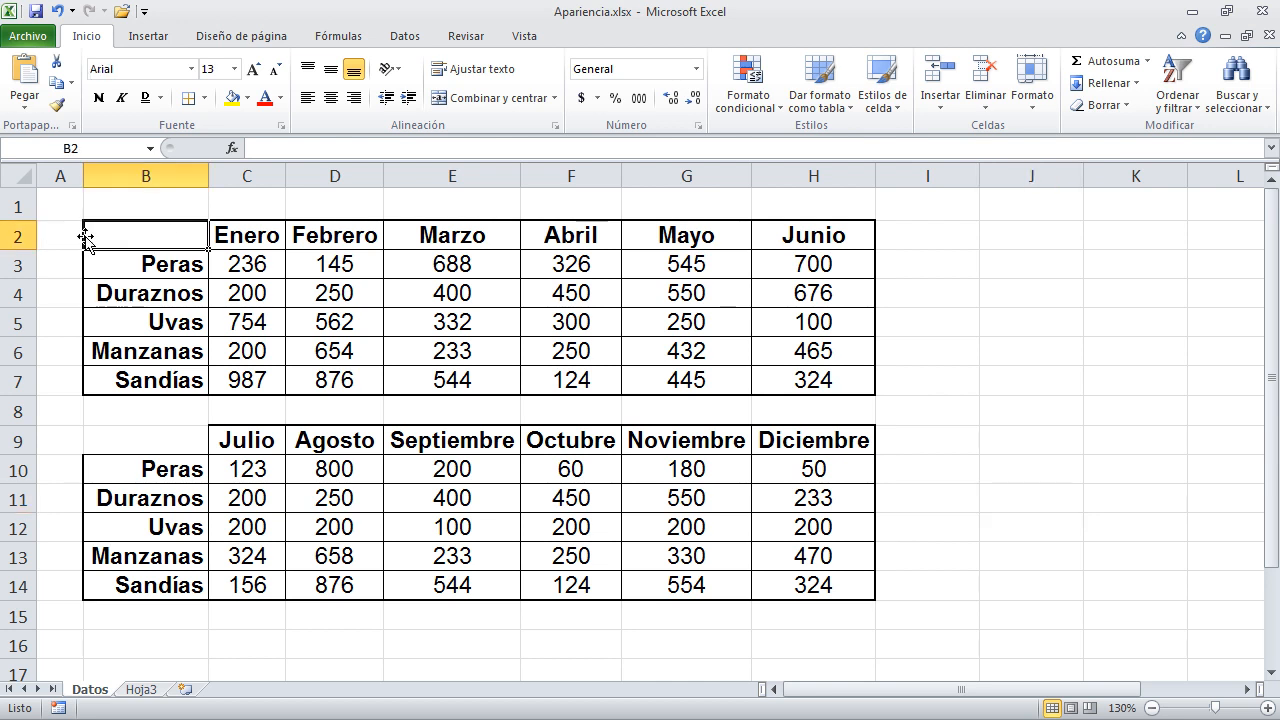
click(368, 650)
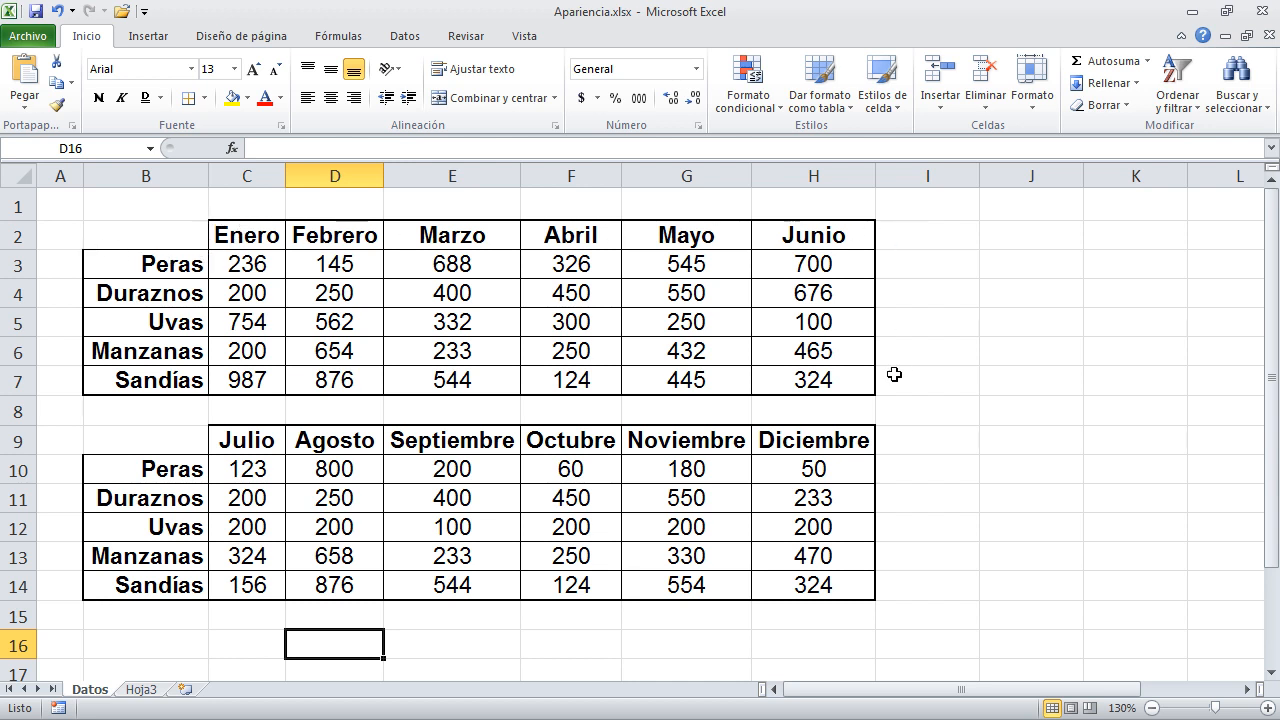
key(ctrl+z)
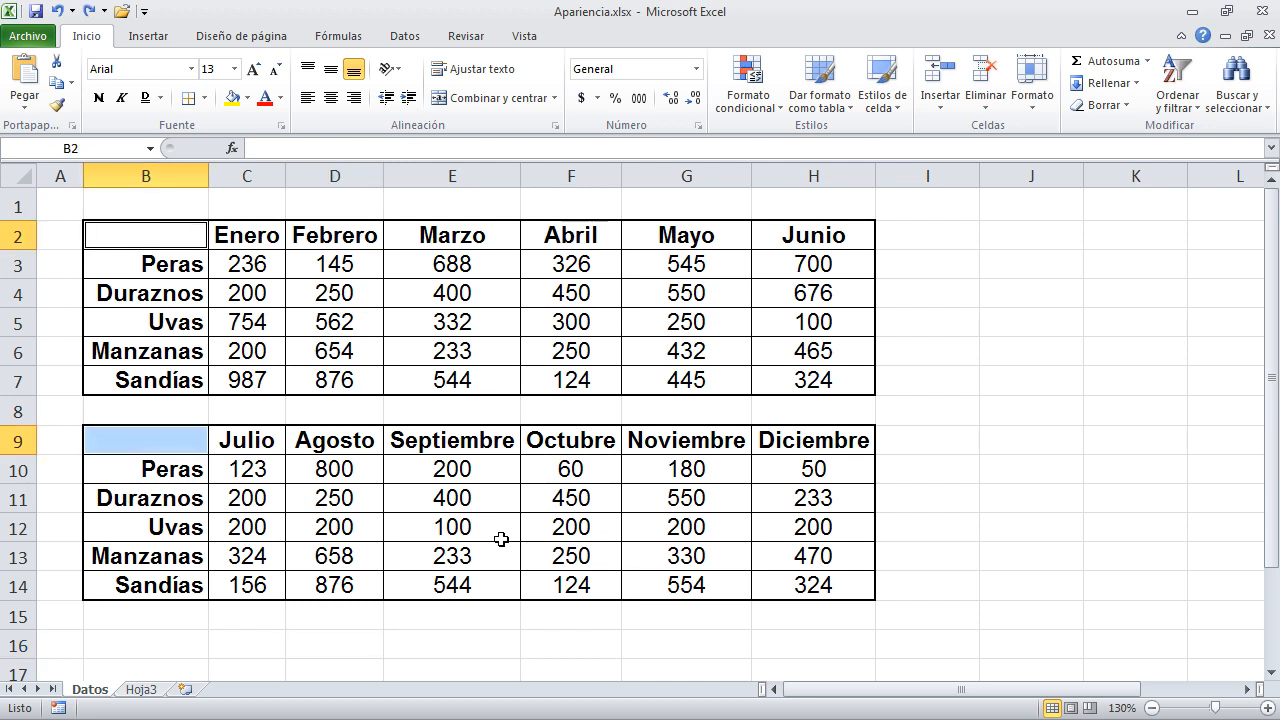
Step: In the detailed border settings for B2 and B9, clear the top and left borders
click(204, 98)
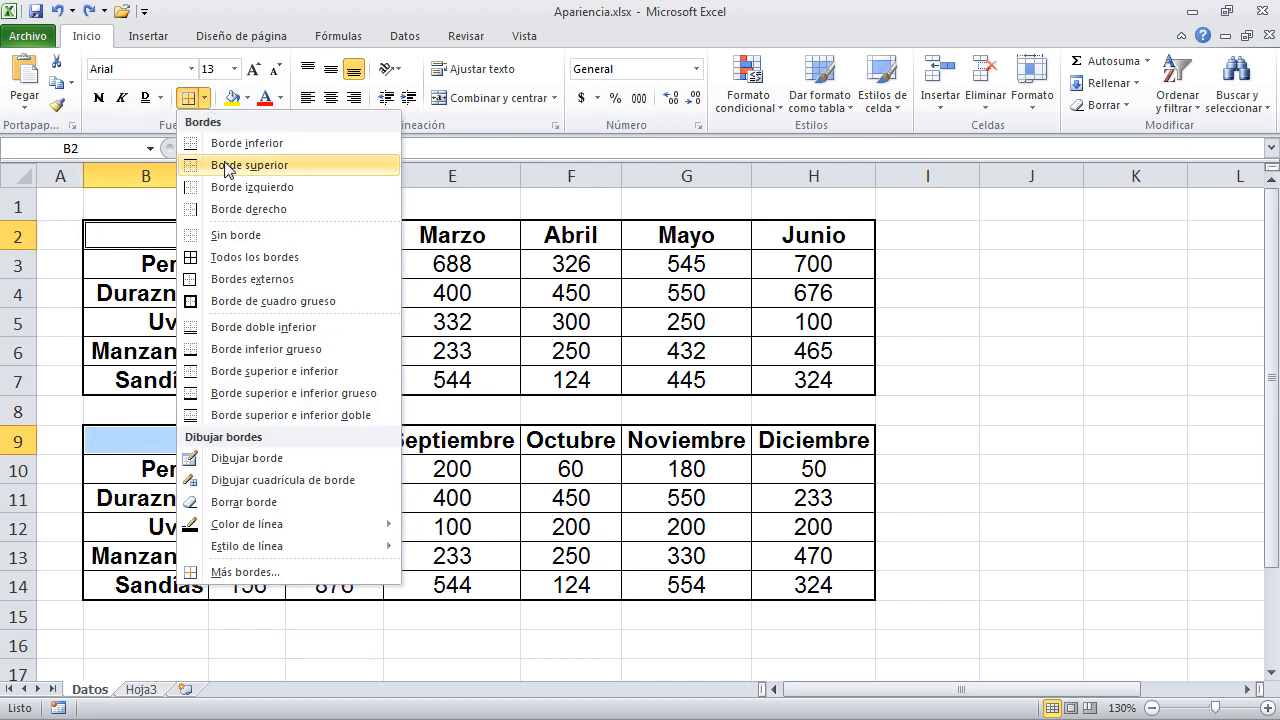
click(230, 572)
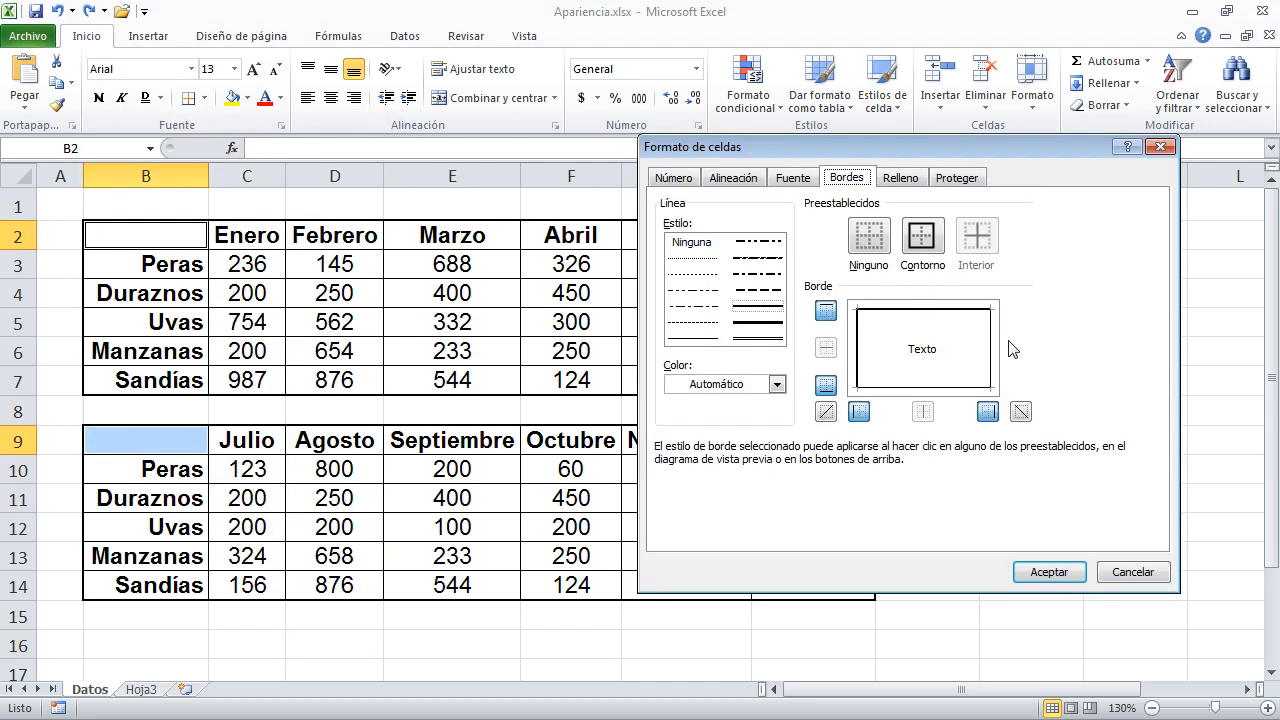
click(928, 326)
click(862, 350)
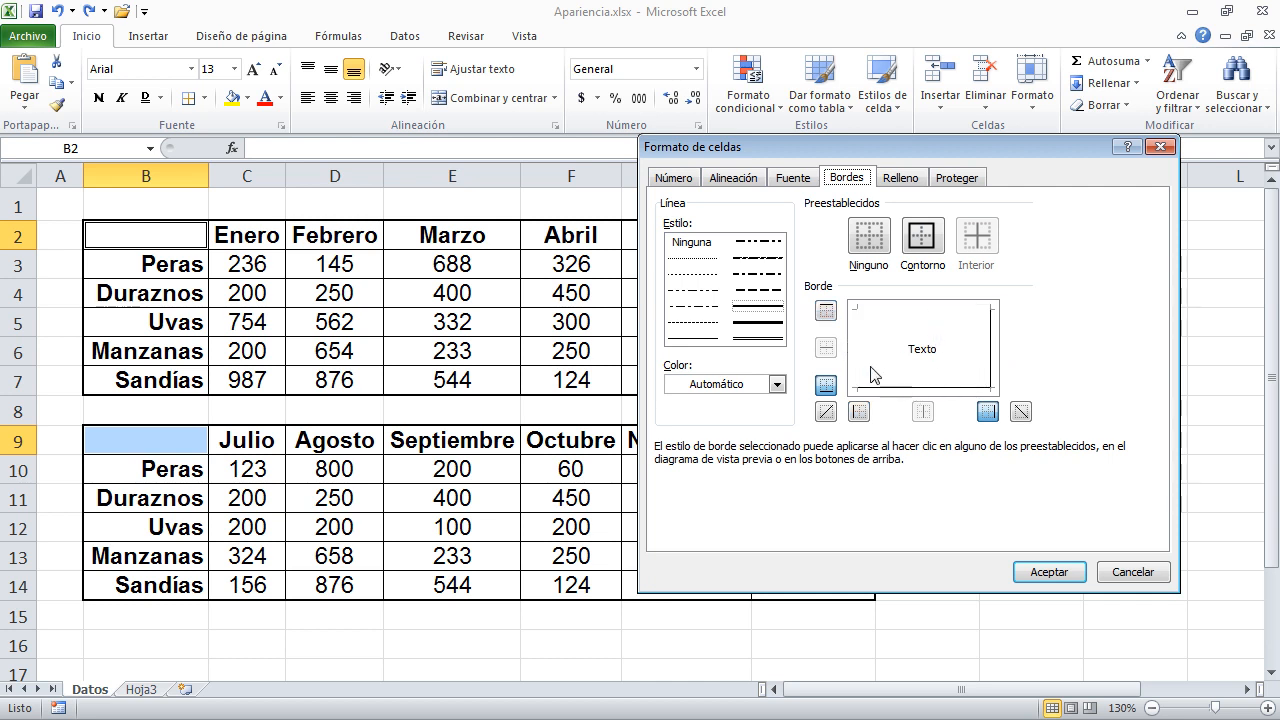
Step: Redraw the bottom and right borders of B2 and B9 with a medium solid line
click(942, 389)
click(942, 389)
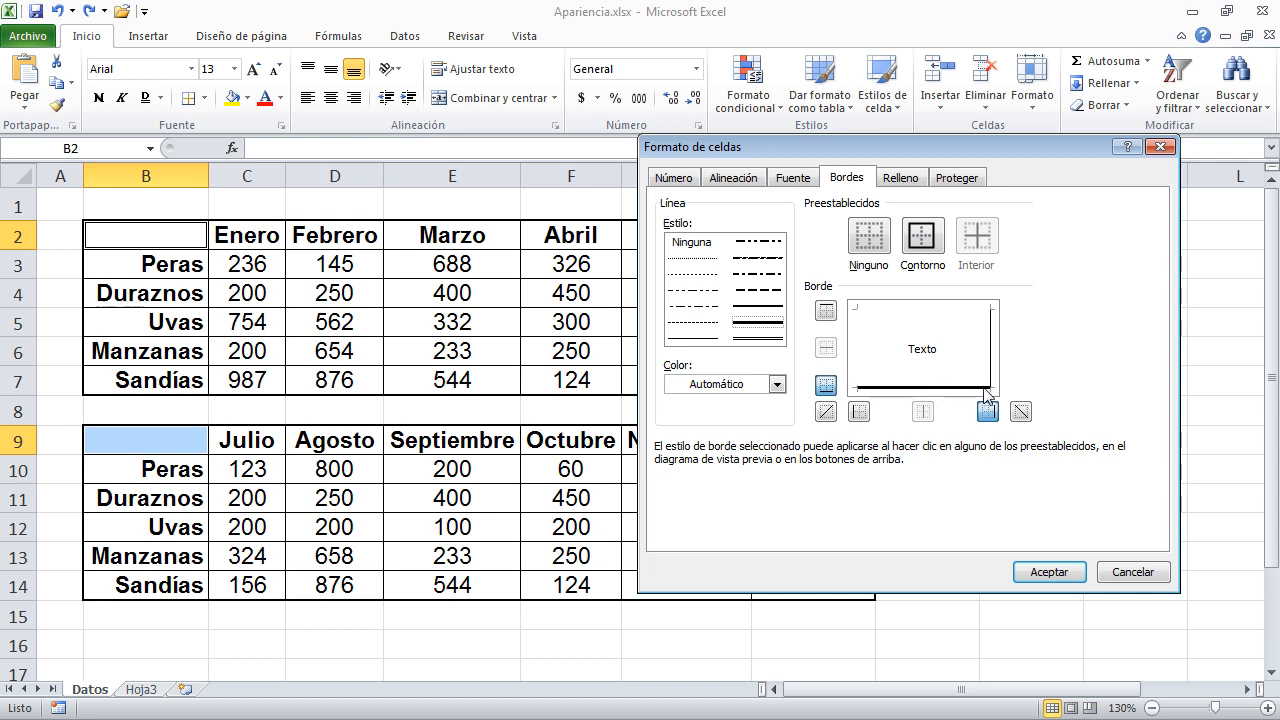
click(995, 375)
click(771, 316)
click(960, 386)
click(992, 360)
Step: Try out dashed line styles and draw the top and left borders of B2 and B9 with a dotted line
click(741, 280)
click(700, 274)
click(700, 306)
click(700, 338)
click(698, 307)
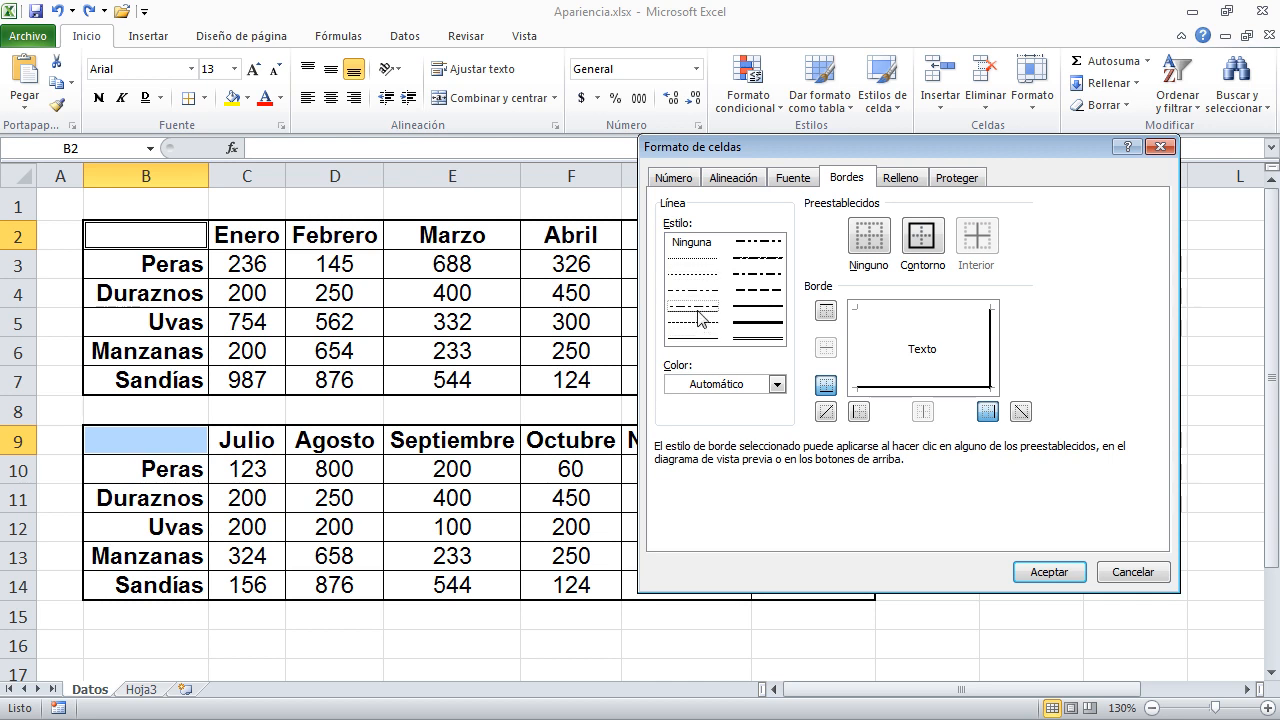
click(697, 273)
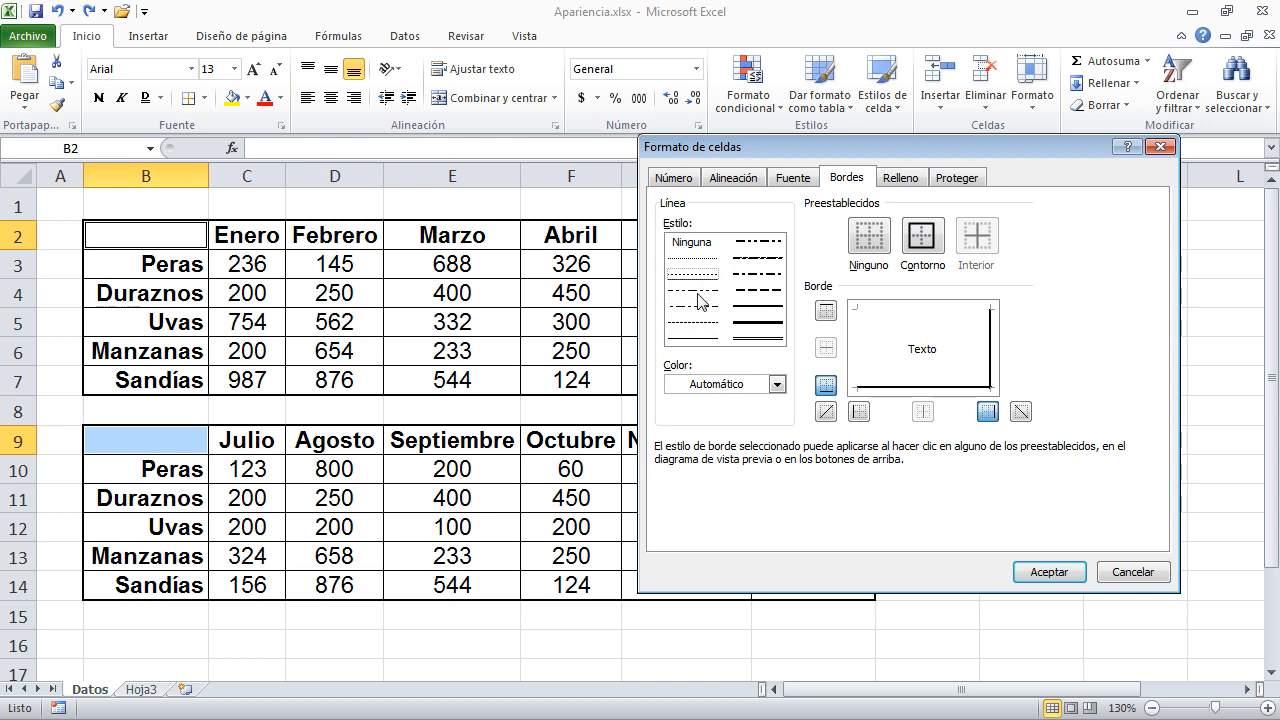
click(932, 312)
click(857, 352)
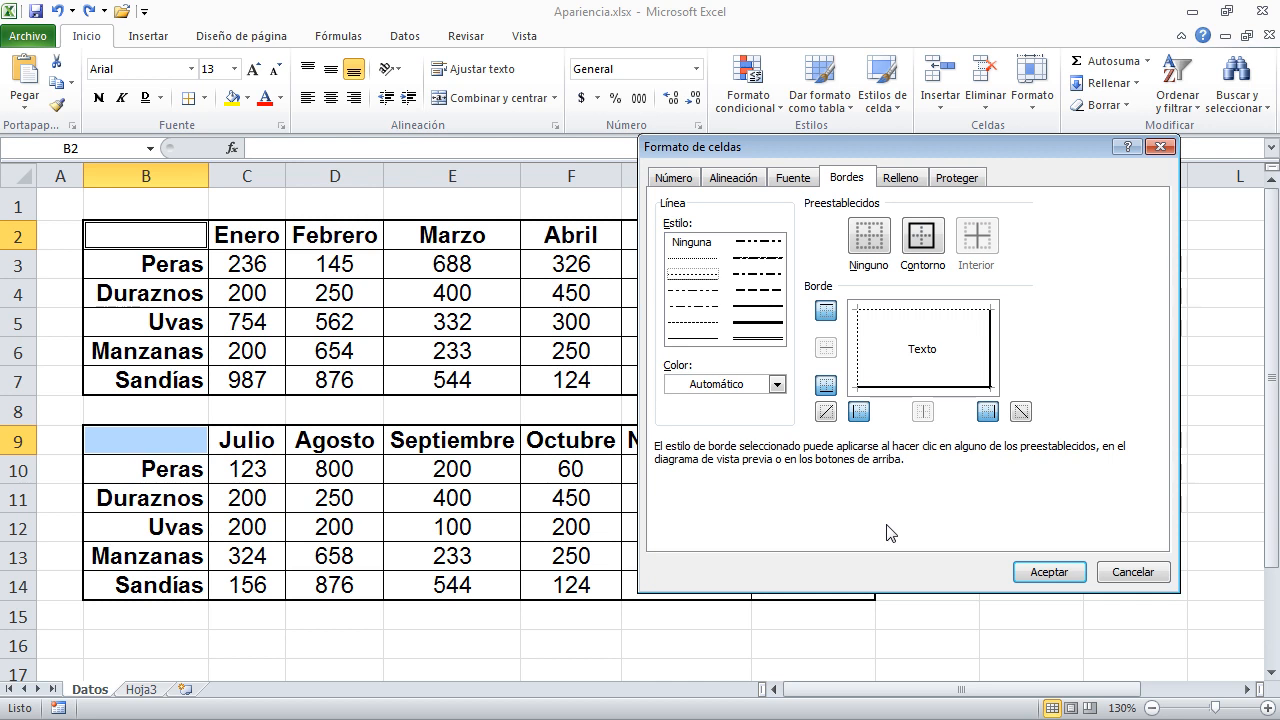
Step: Replace the dotted top border of B2 and B9 with a medium solid line
click(923, 353)
click(897, 350)
click(898, 352)
click(924, 354)
click(768, 306)
click(924, 311)
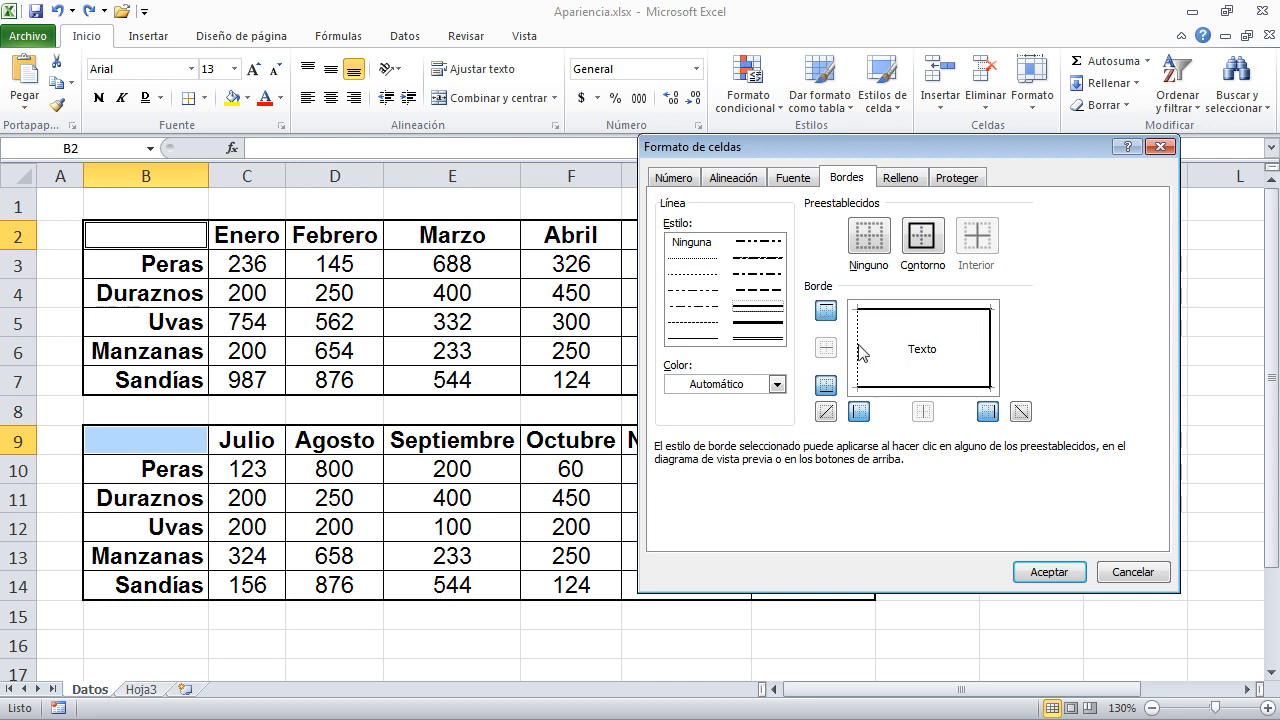
Step: Leave B2 and B9 without top and left borders and apply the border settings to both cells
click(859, 348)
click(859, 348)
click(887, 309)
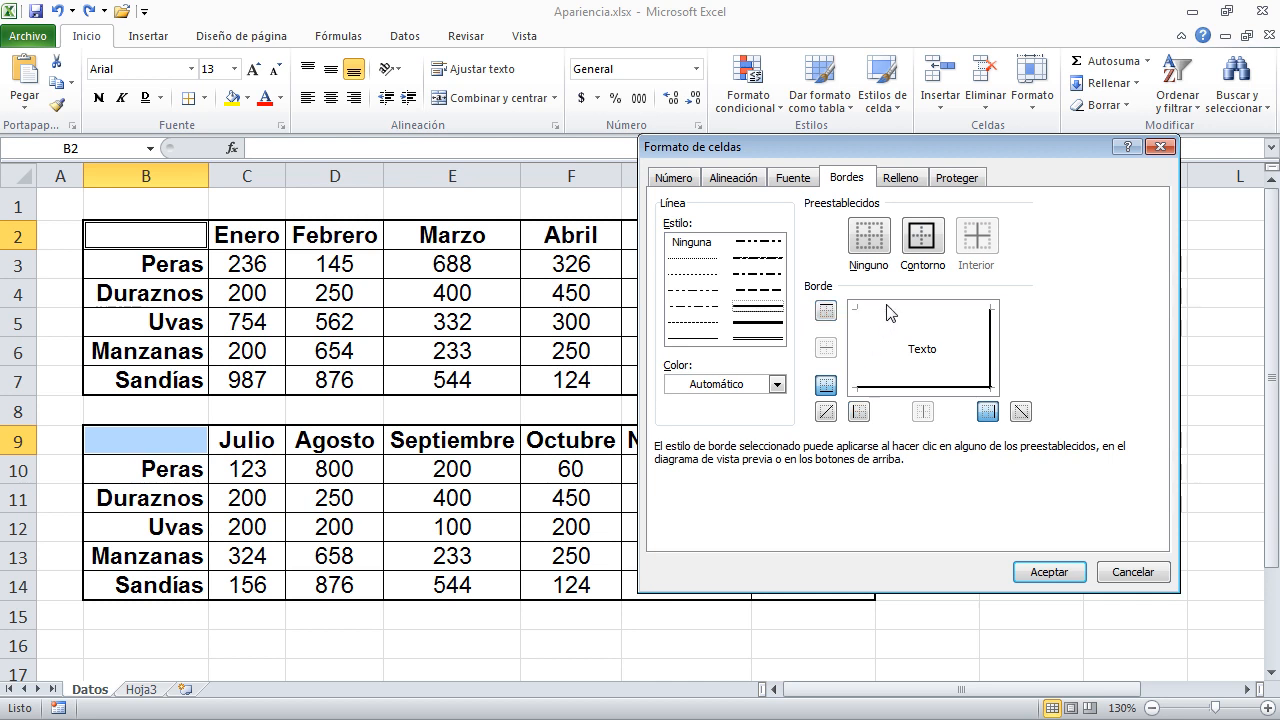
click(1062, 572)
click(1019, 403)
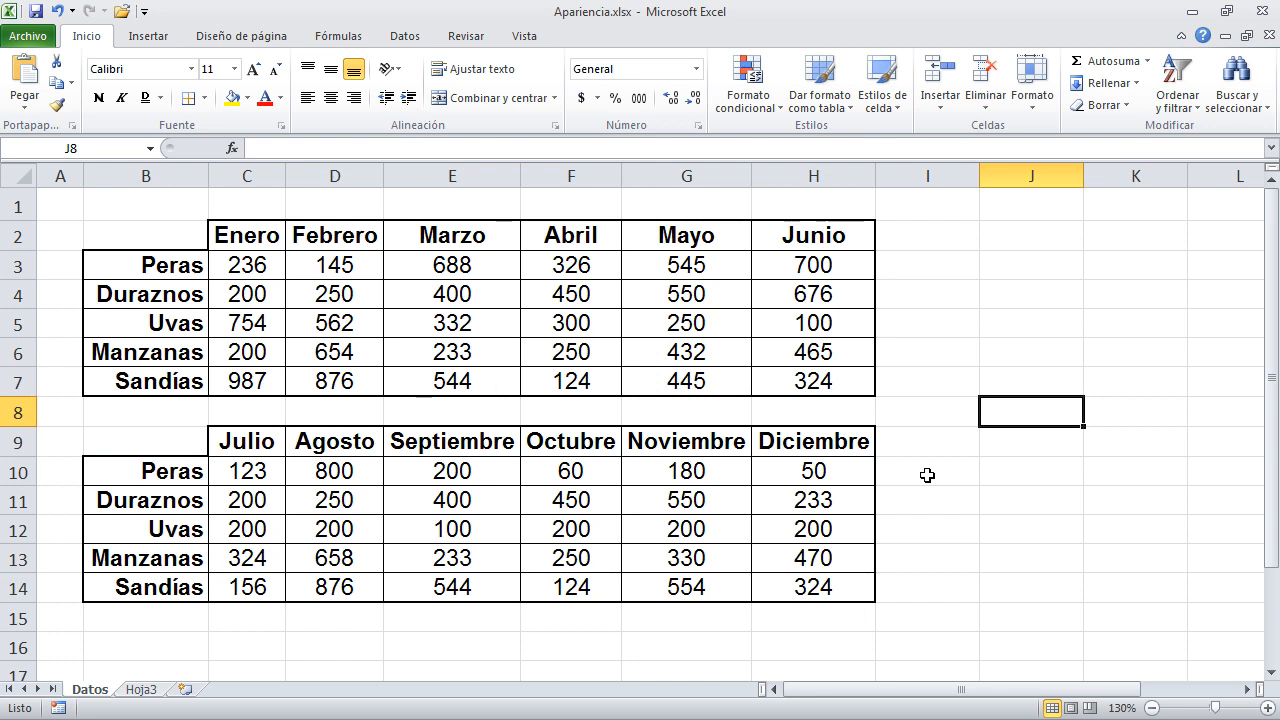
Step: Try switching the inner and top borders of C3:E7 off and back on in the detailed border settings
drag(247, 265, 481, 360)
click(204, 98)
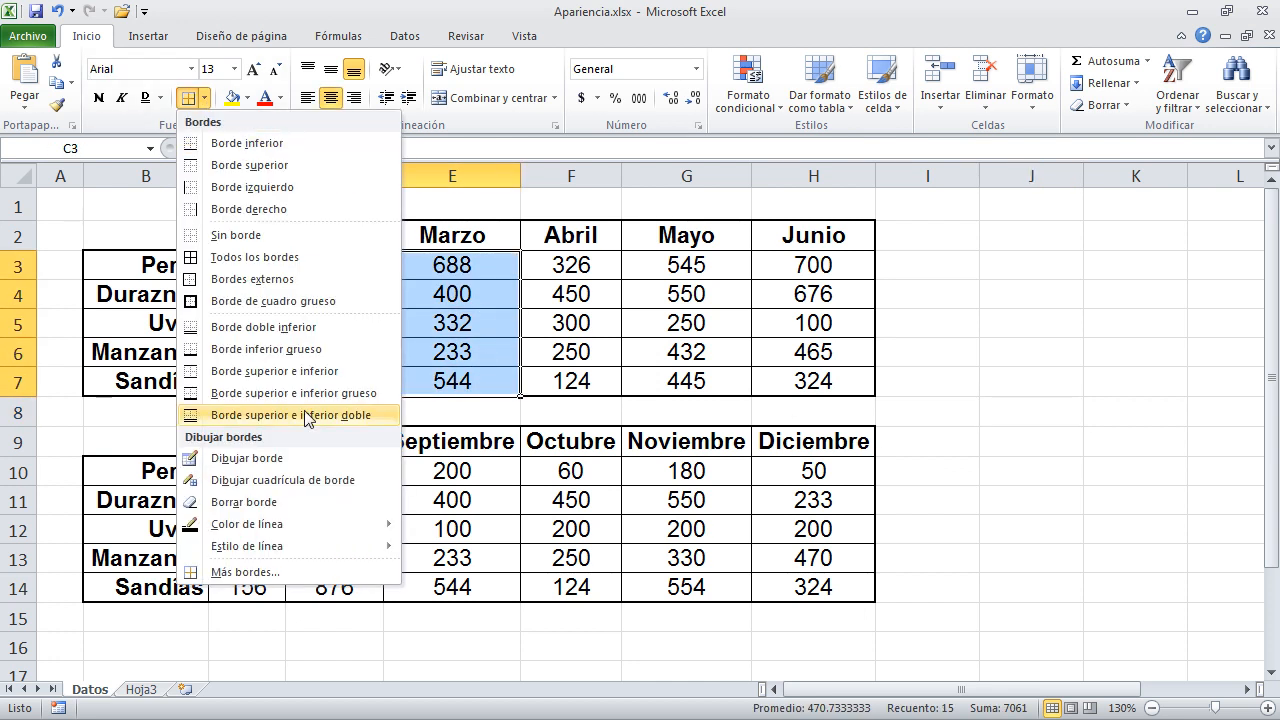
click(322, 572)
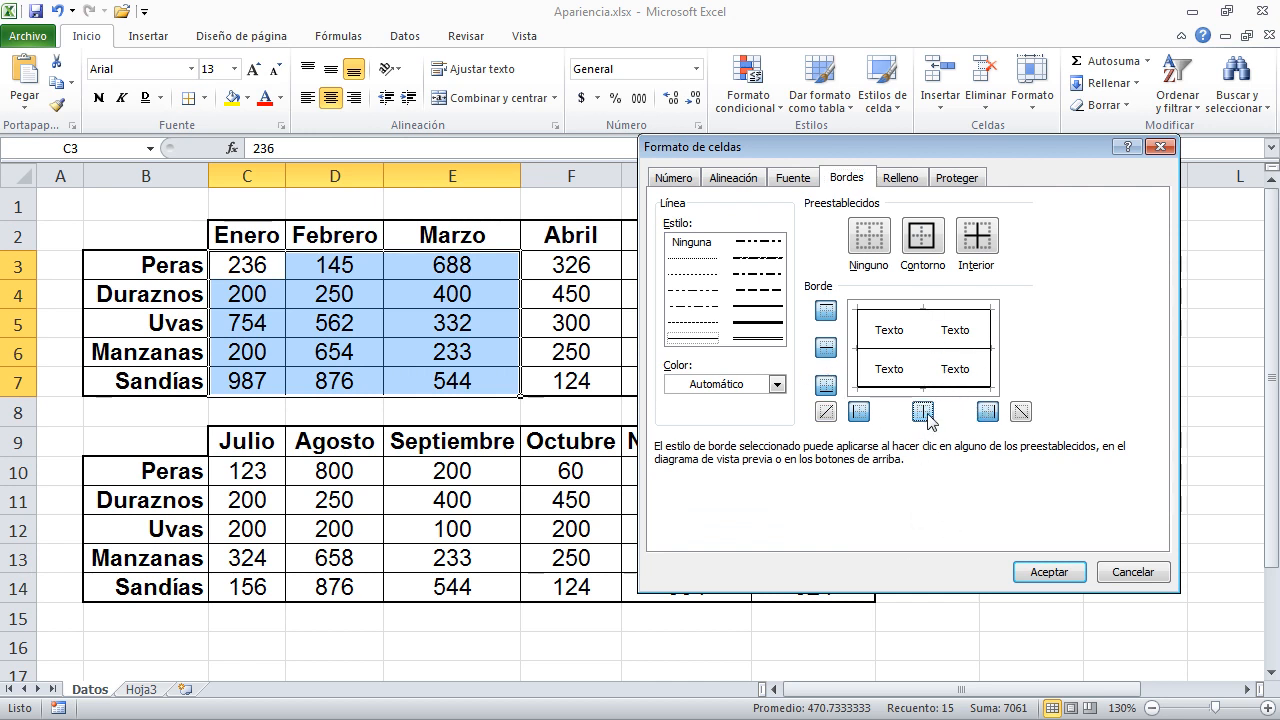
click(826, 347)
click(826, 347)
click(830, 352)
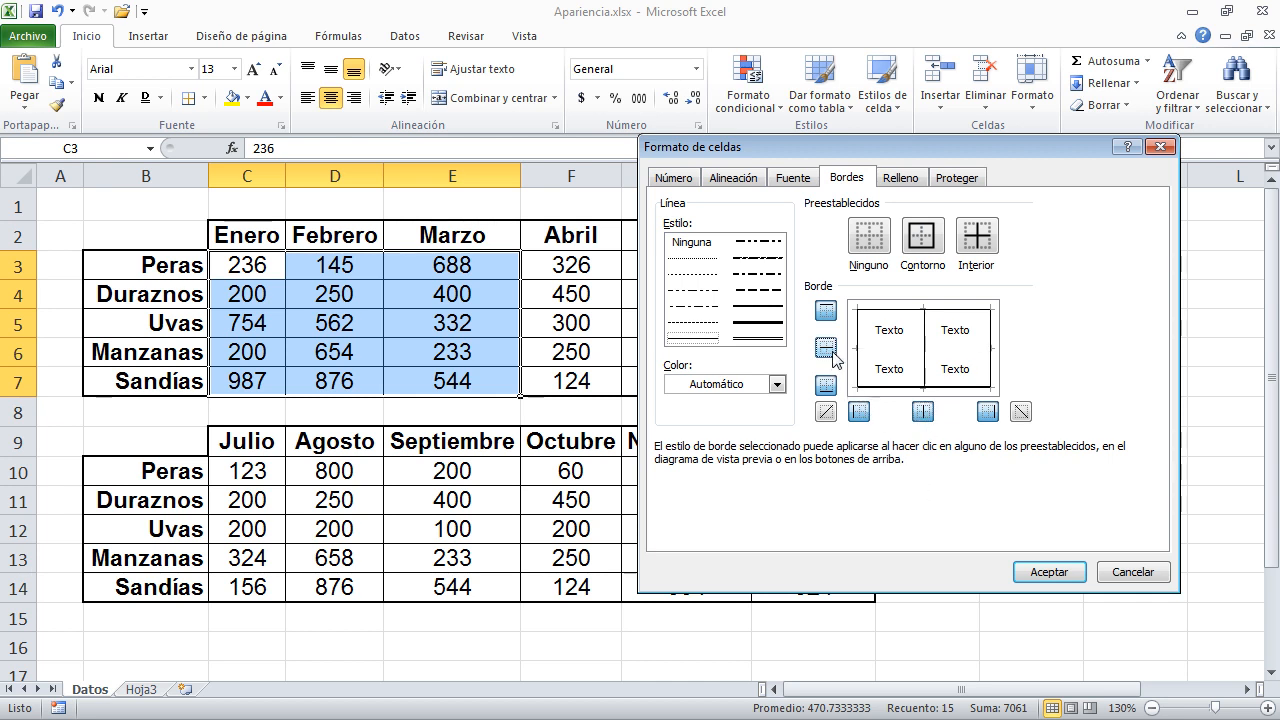
click(826, 352)
click(826, 310)
click(826, 310)
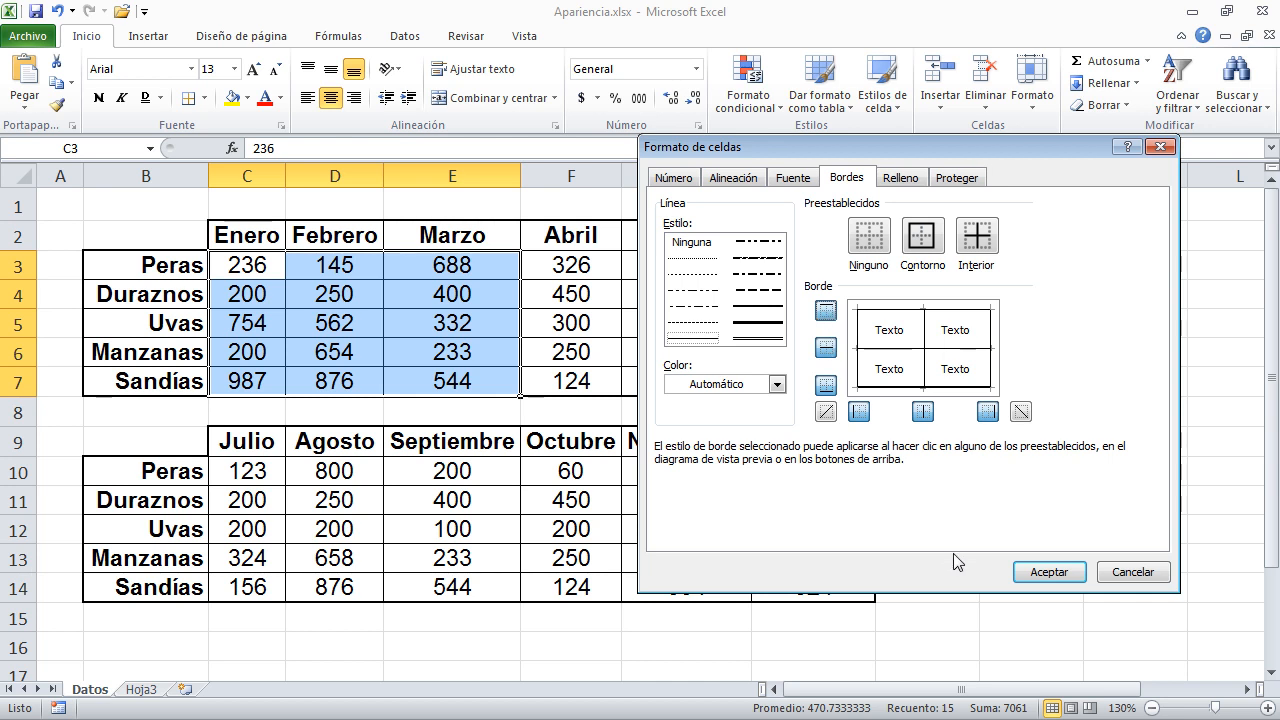
Step: Try removing the inner borders of C3:E7 directly in the preview diagram, and discard the changes
click(926, 347)
click(934, 348)
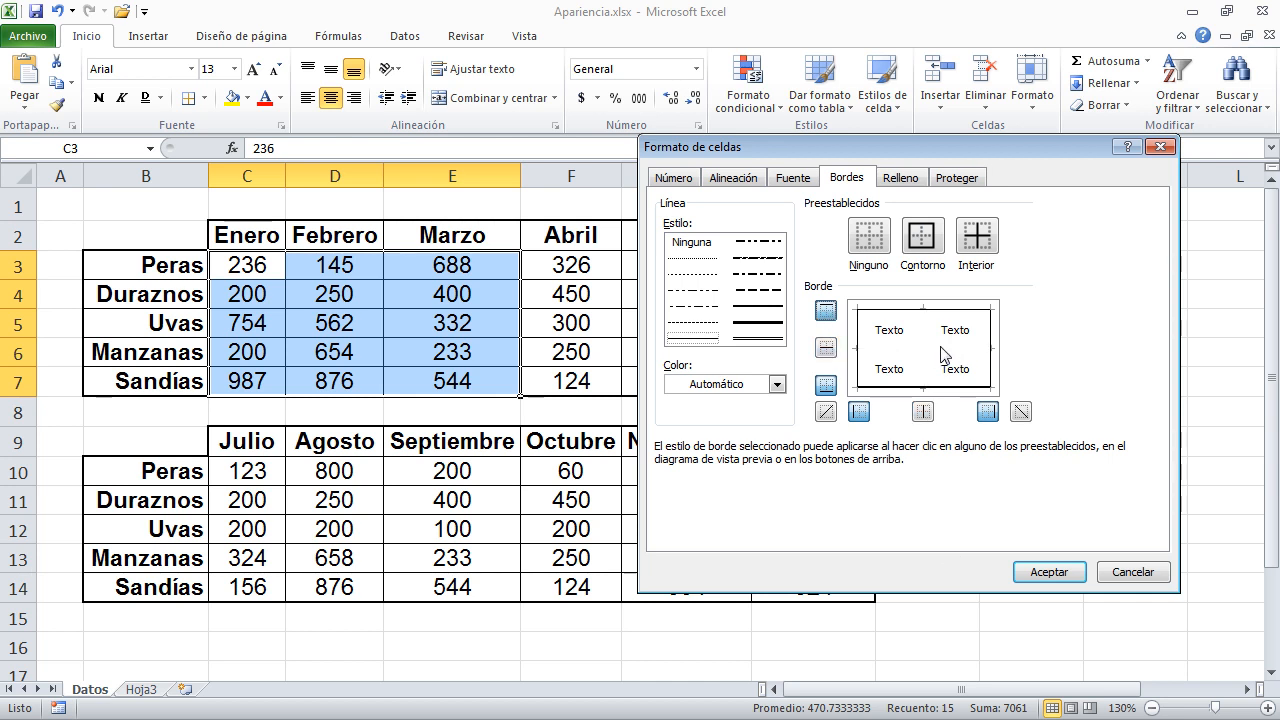
click(926, 355)
click(925, 350)
click(912, 349)
click(1133, 572)
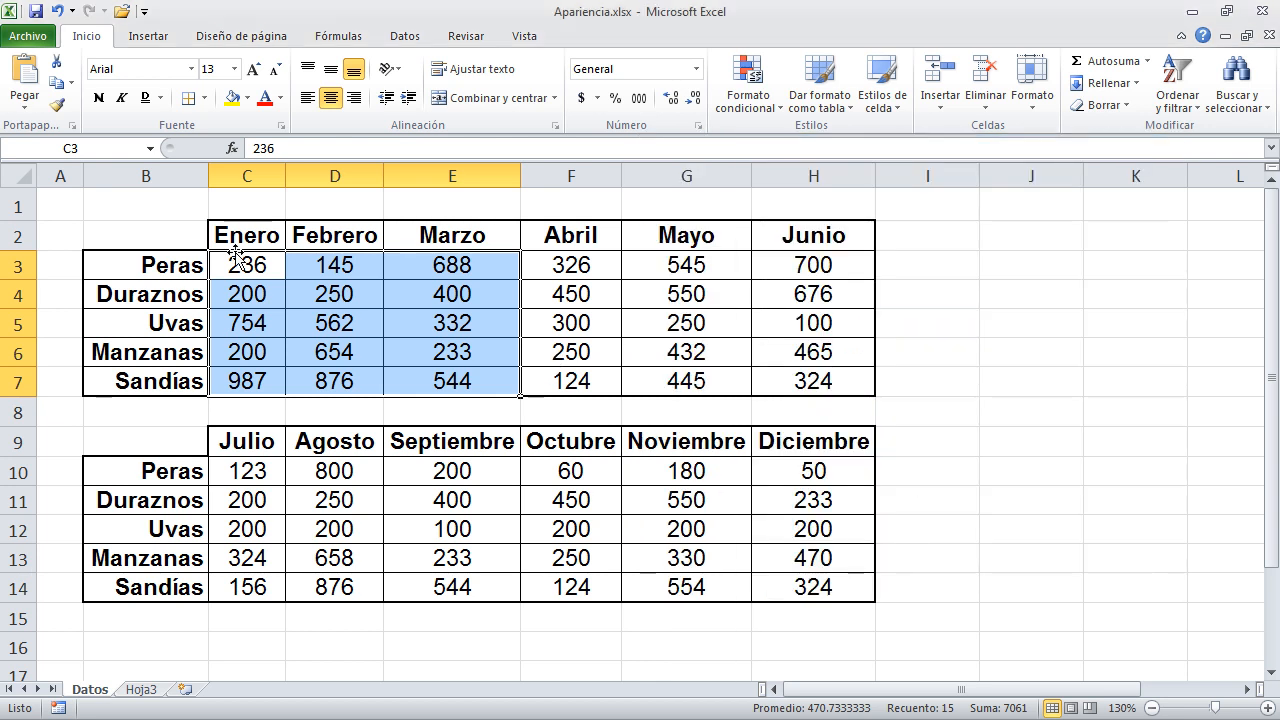
click(66, 207)
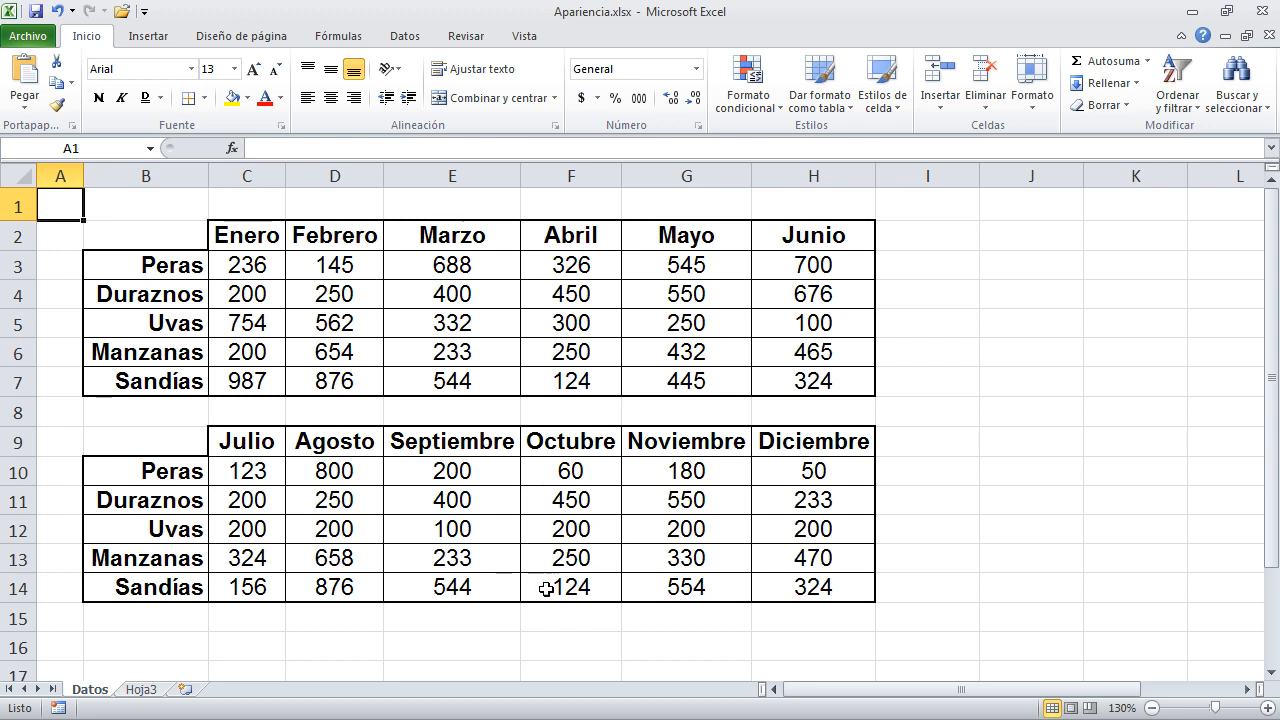
click(137, 442)
click(158, 236)
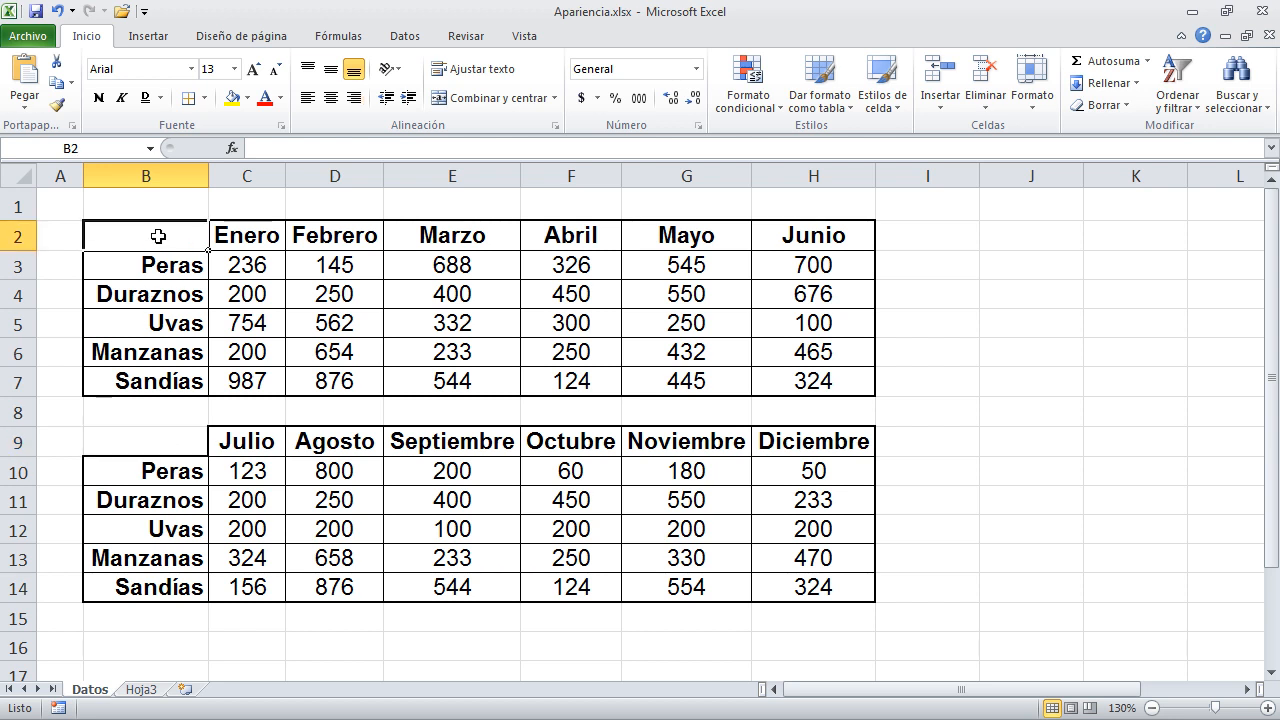
click(155, 431)
click(140, 206)
click(136, 235)
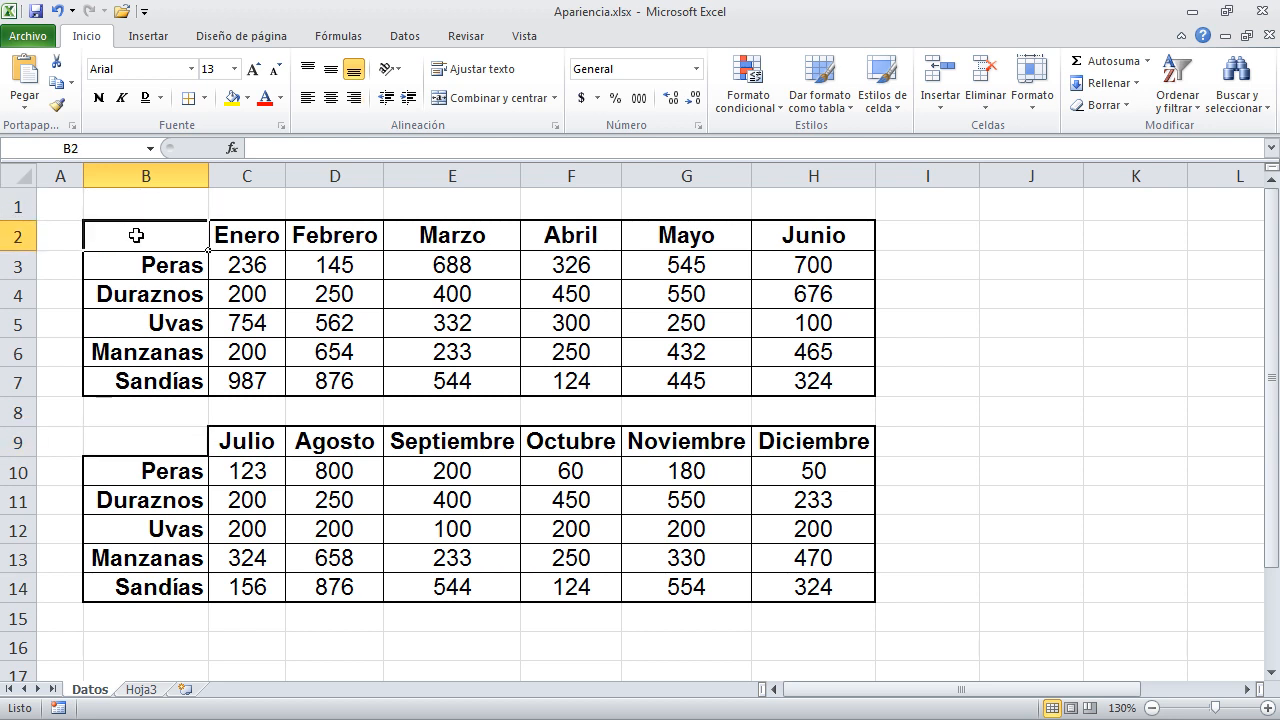